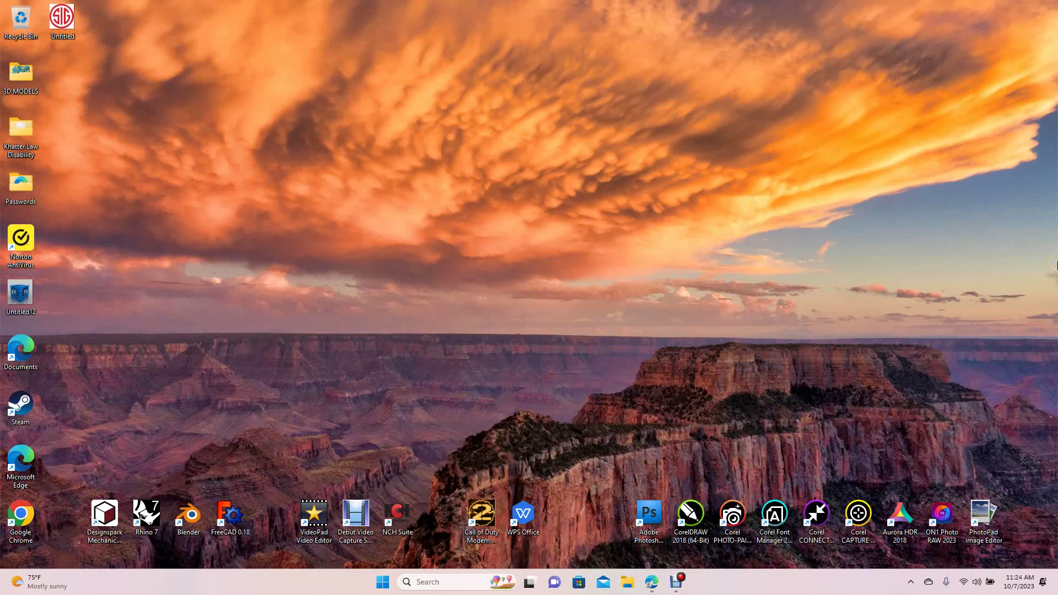
Open DesignSpark Mechanical and create a new blank design with the sketch grid in plan view.
double_click(103, 512)
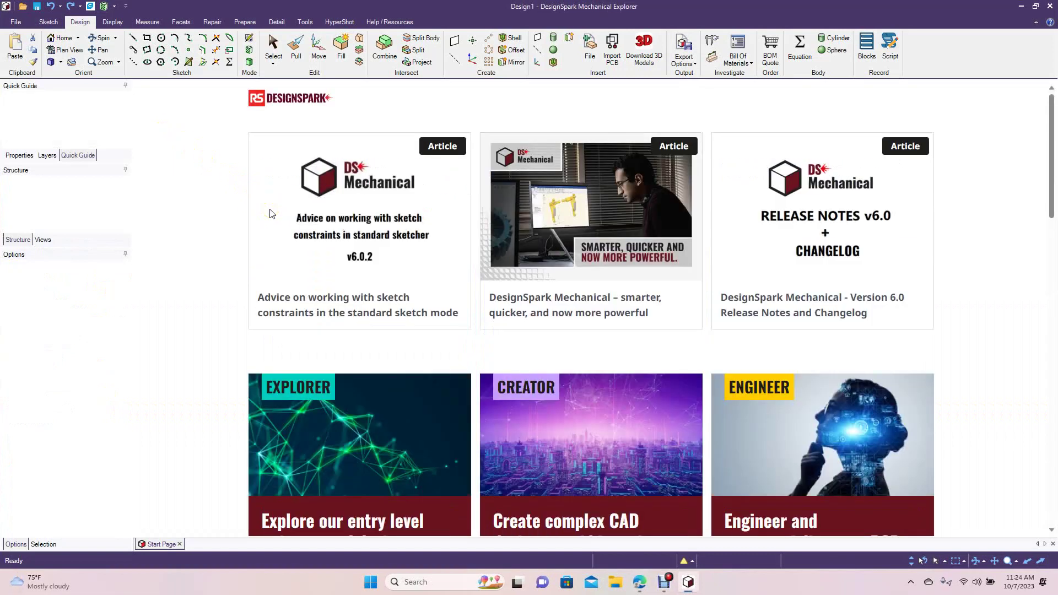
click(17, 25)
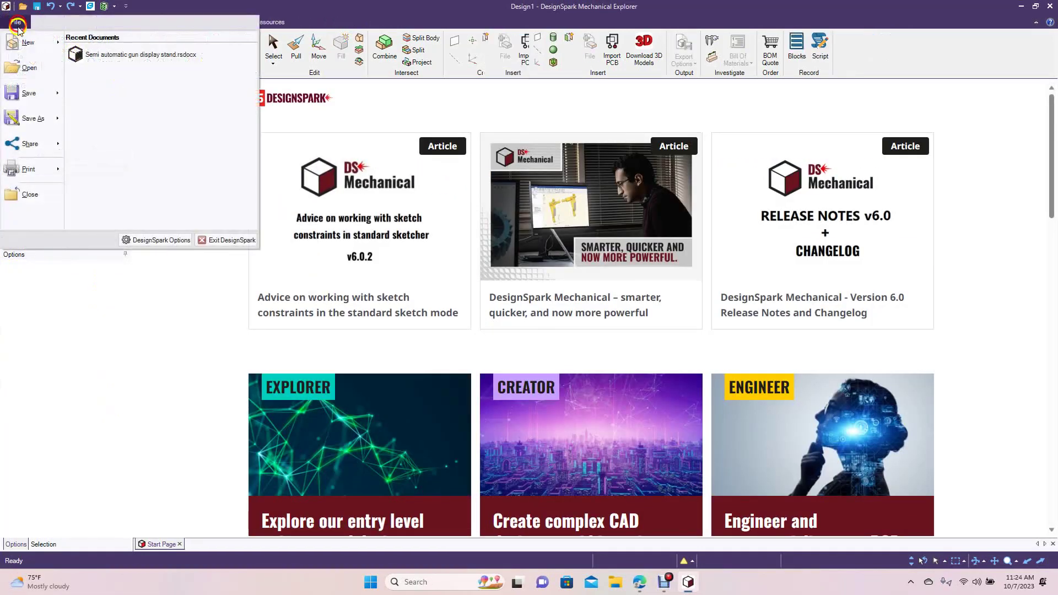
click(26, 43)
click(82, 55)
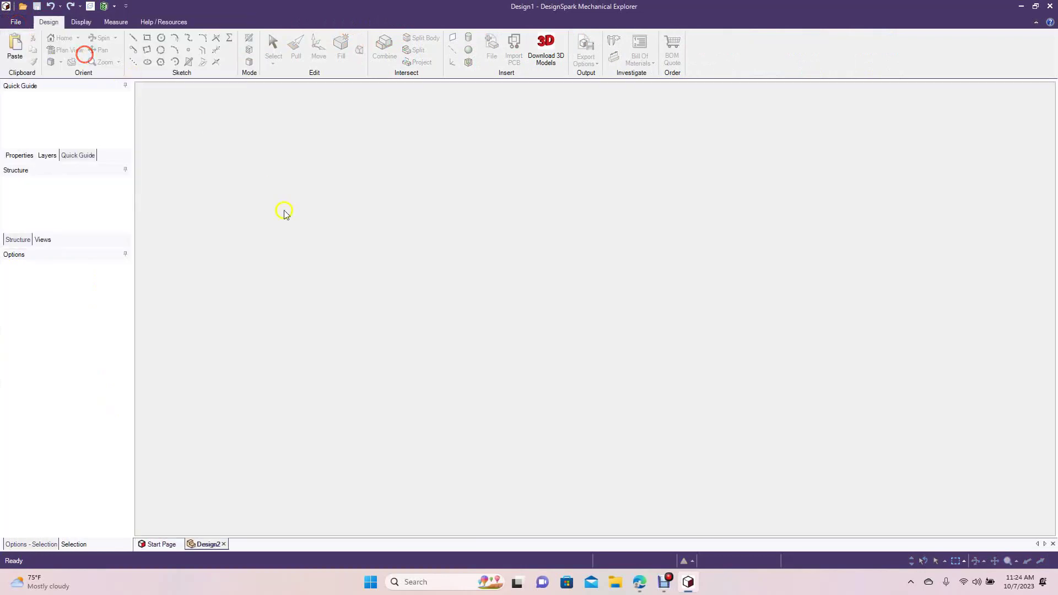
click(625, 524)
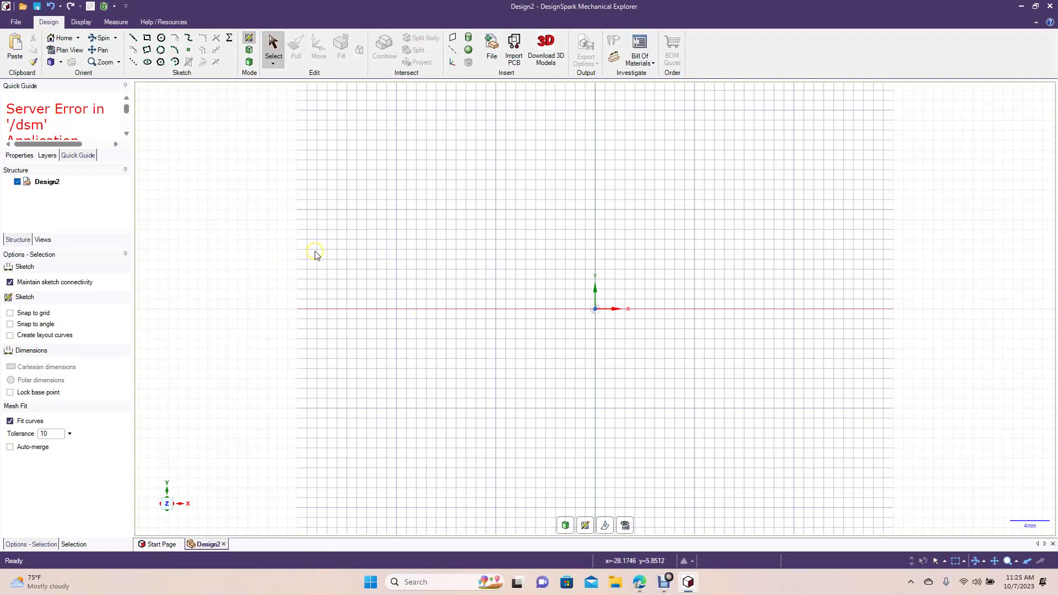
Insert the SIG logo image Untitled.jpg from the desktop into the design, centred on the sketch origin.
click(1036, 7)
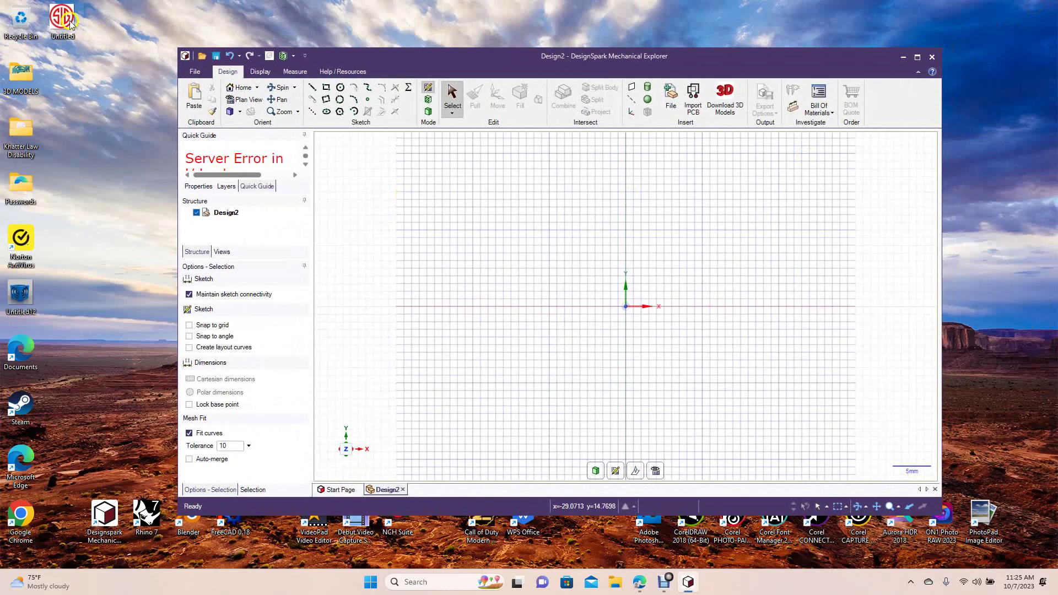
double_click(69, 21)
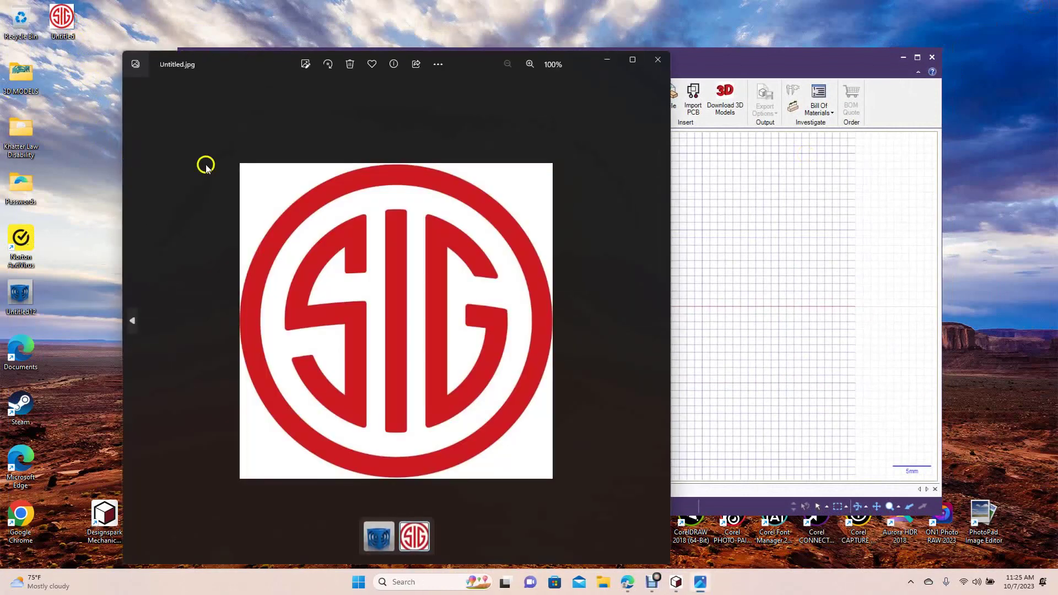
click(659, 59)
click(489, 248)
click(622, 316)
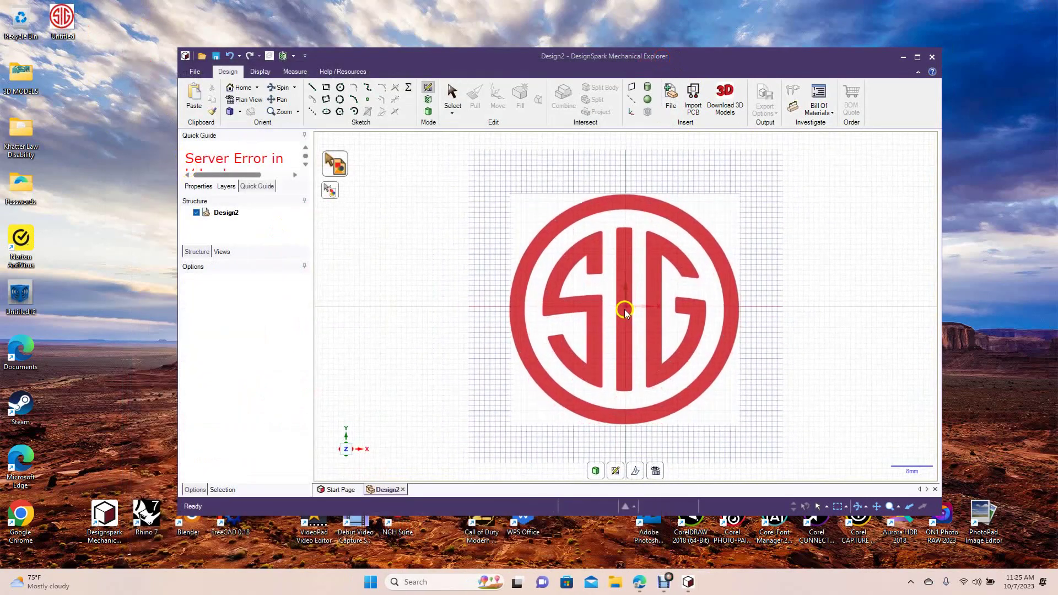
click(627, 309)
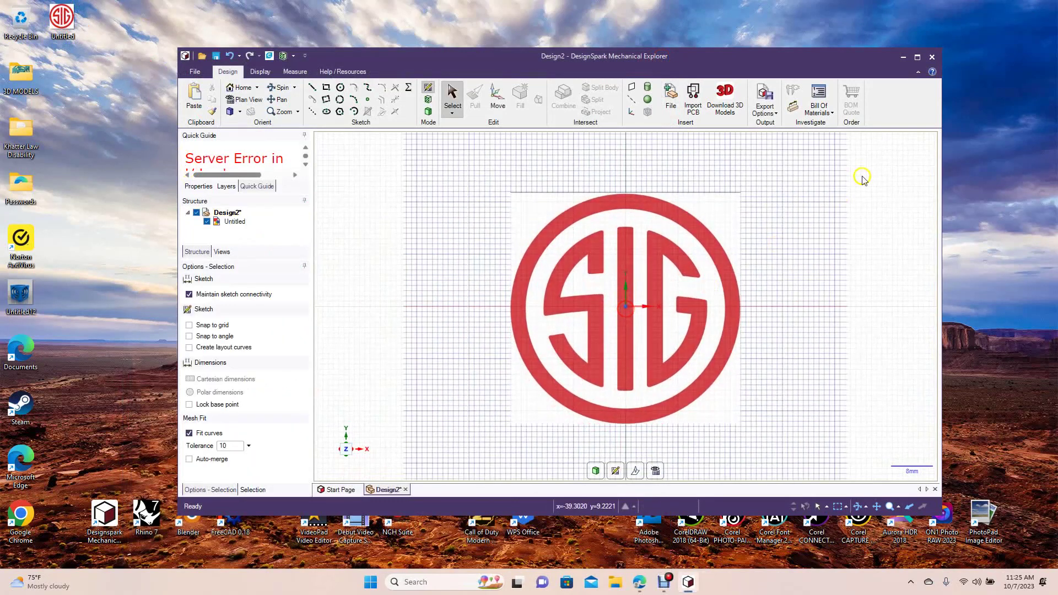
click(917, 57)
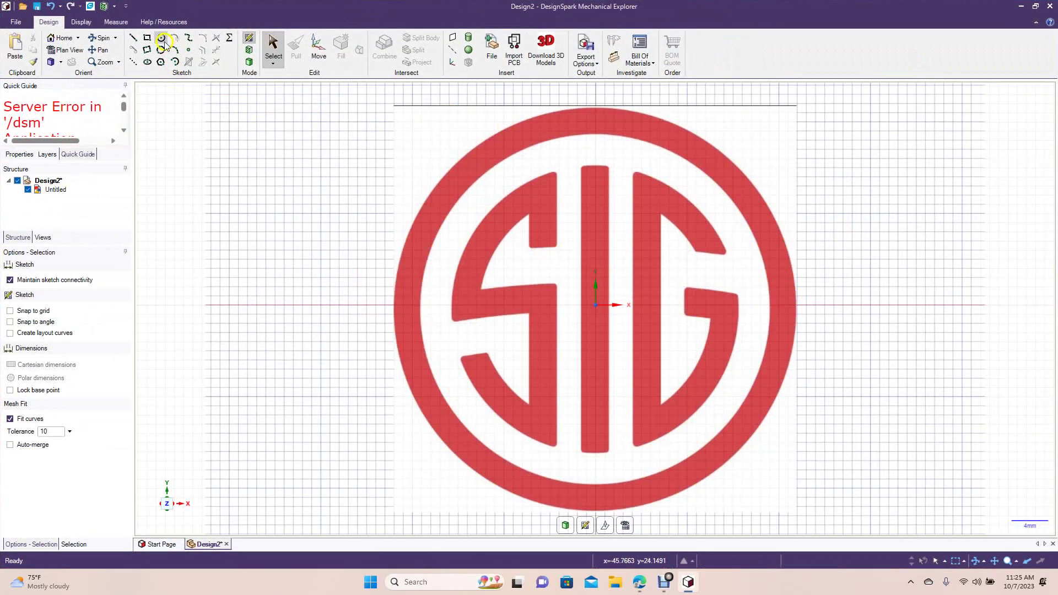
Sketch a circle about 32.5 mm in diameter from the origin, just around the SIG letters.
click(161, 37)
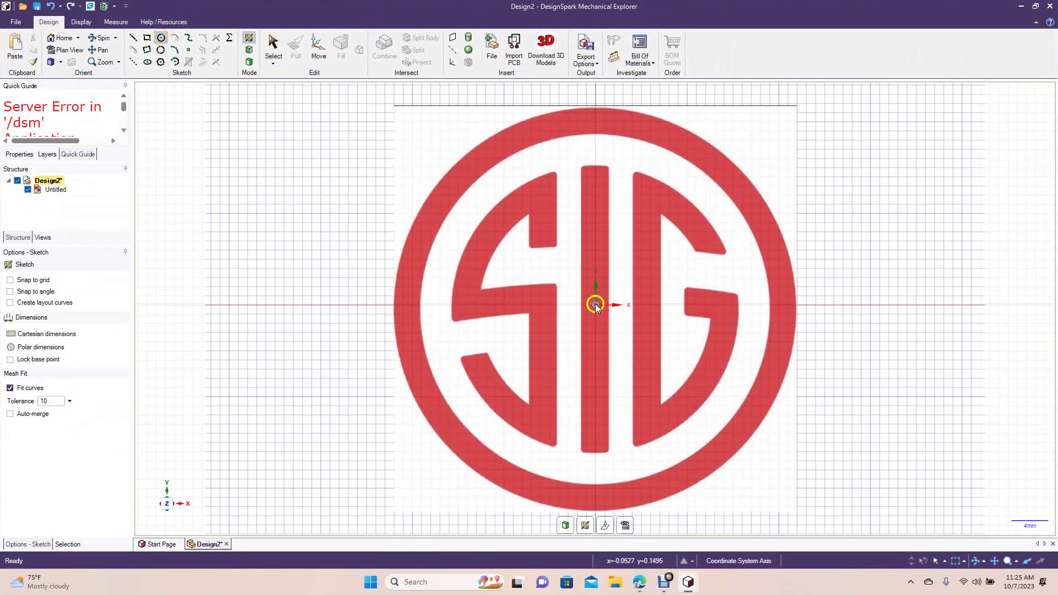
click(596, 304)
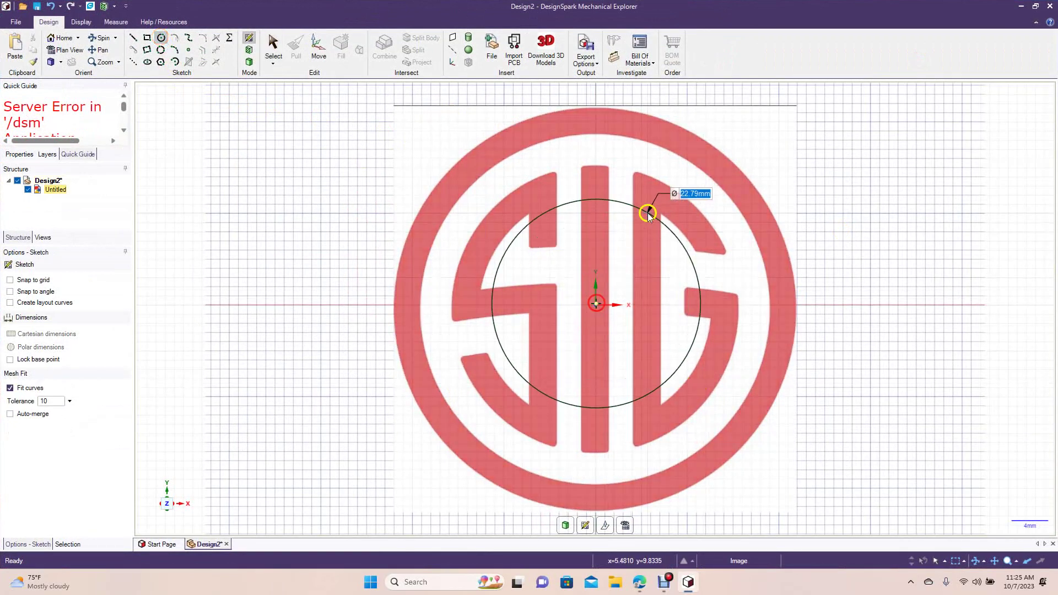
click(676, 178)
click(675, 178)
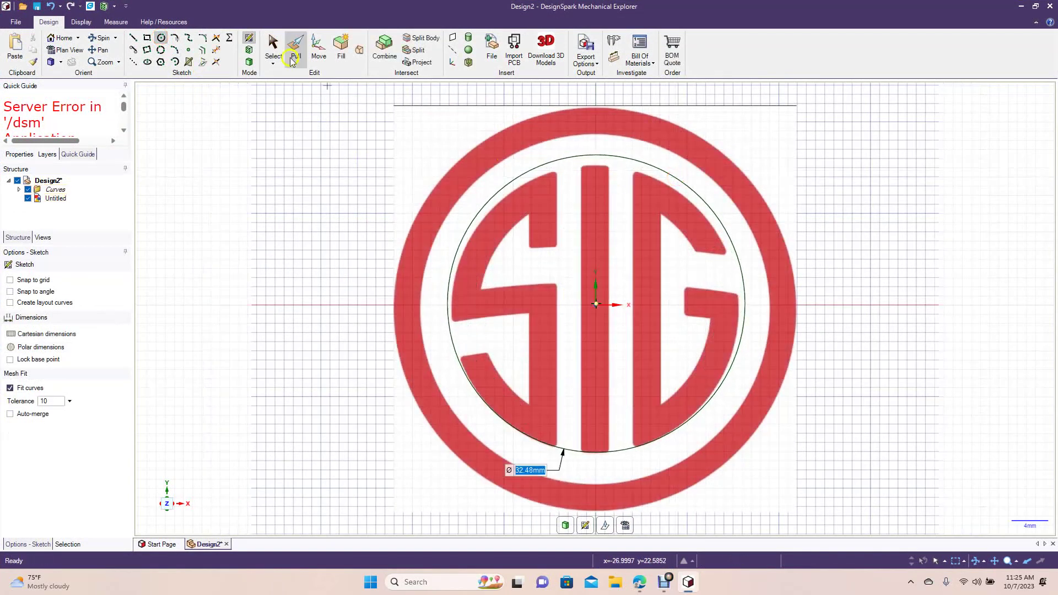
Move the circle about 0.54 mm down and about 0.18 mm left to centre it on the logo.
click(317, 49)
click(612, 156)
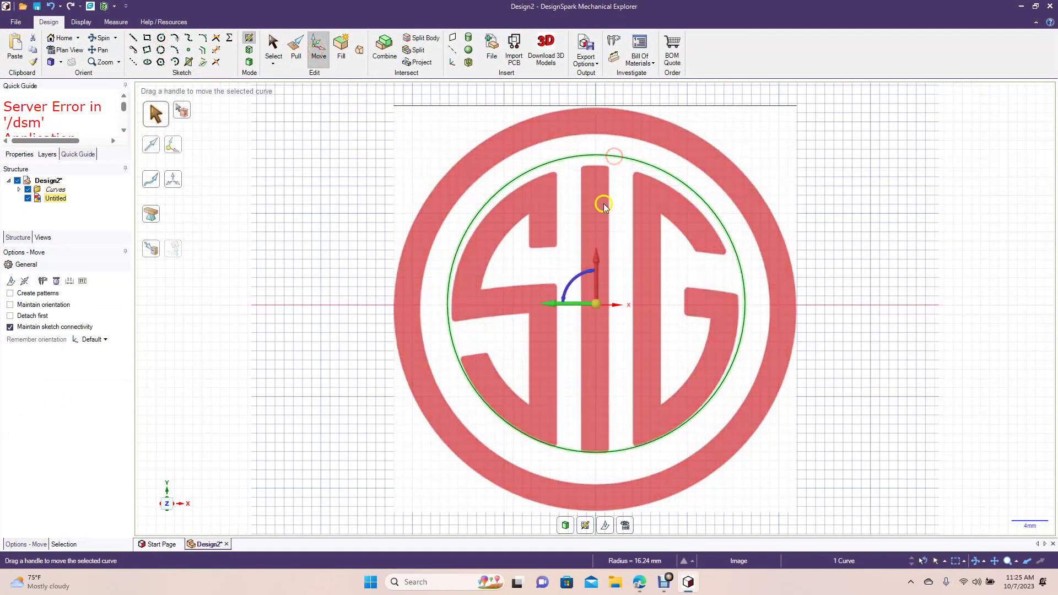
click(598, 266)
drag(598, 265, 595, 270)
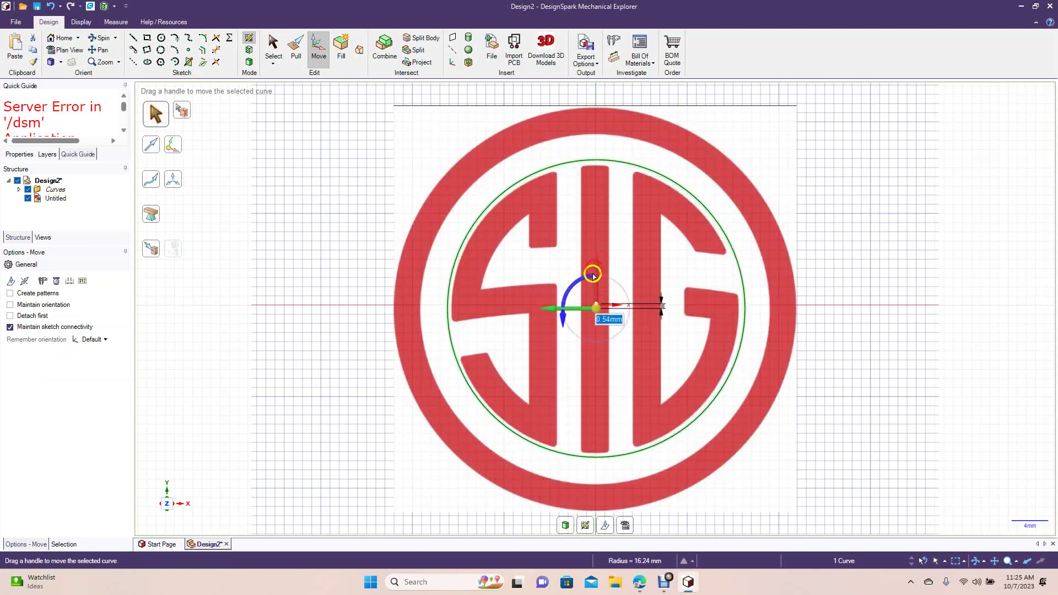
drag(558, 312, 557, 310)
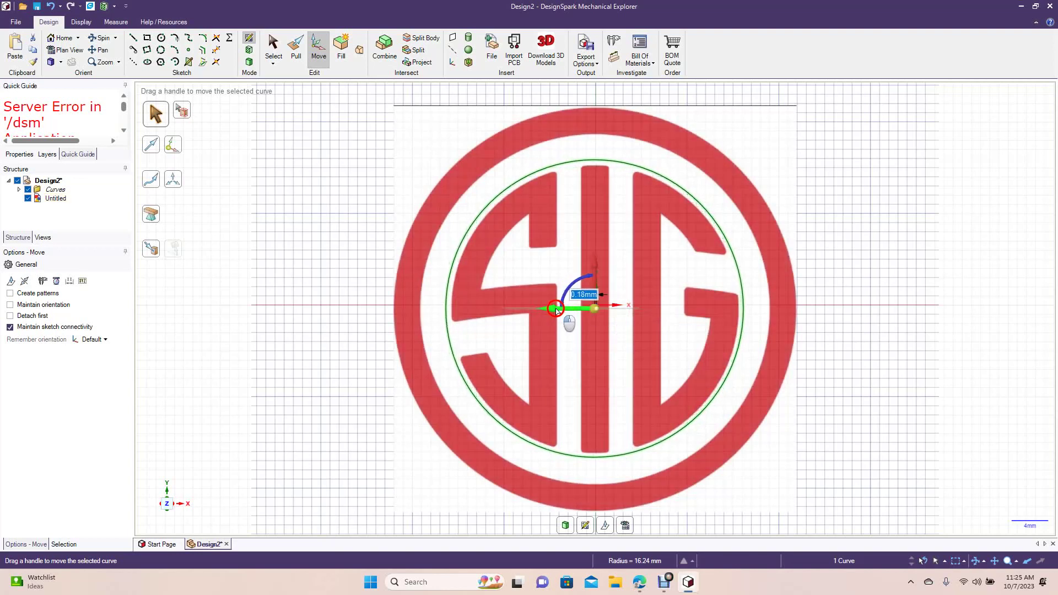
drag(557, 310, 557, 310)
click(312, 378)
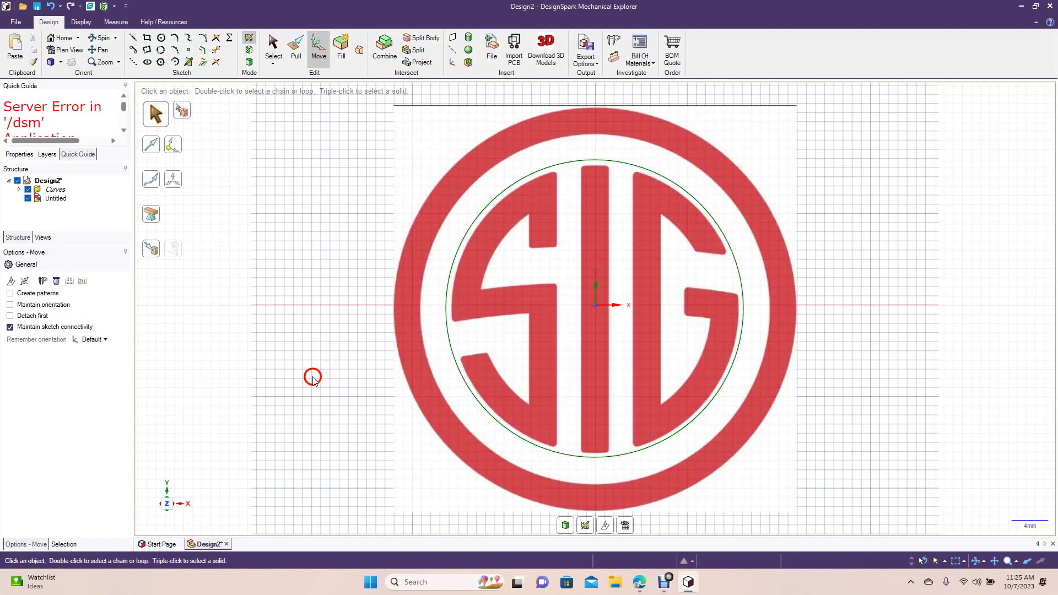
Enlarge the logo image slightly so the outer edges of the letters meet the sketched circle.
key(s)
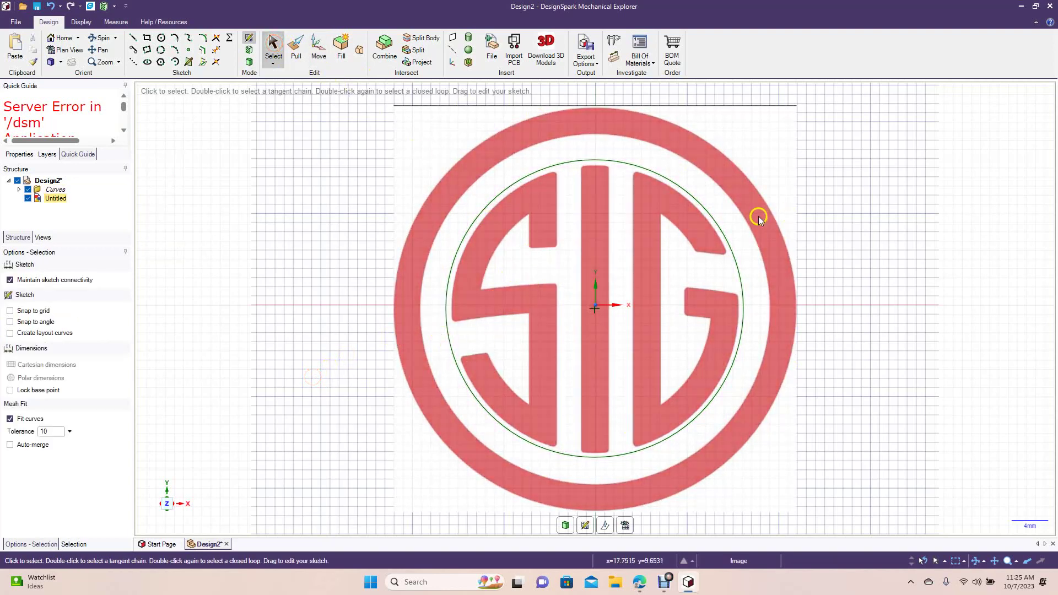
click(758, 216)
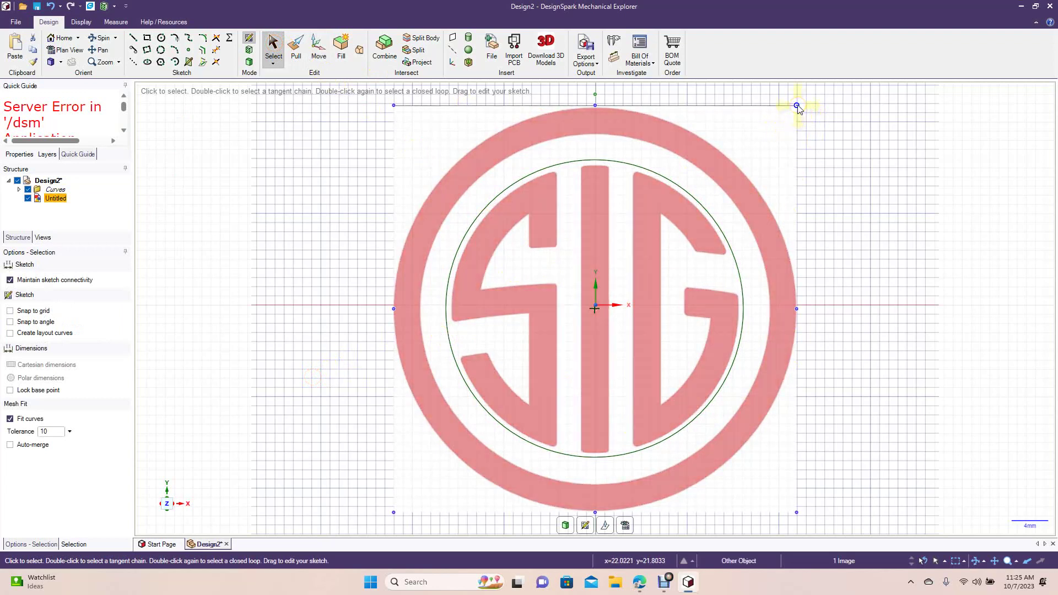
drag(798, 105, 808, 94)
click(788, 131)
drag(786, 132, 787, 134)
click(870, 174)
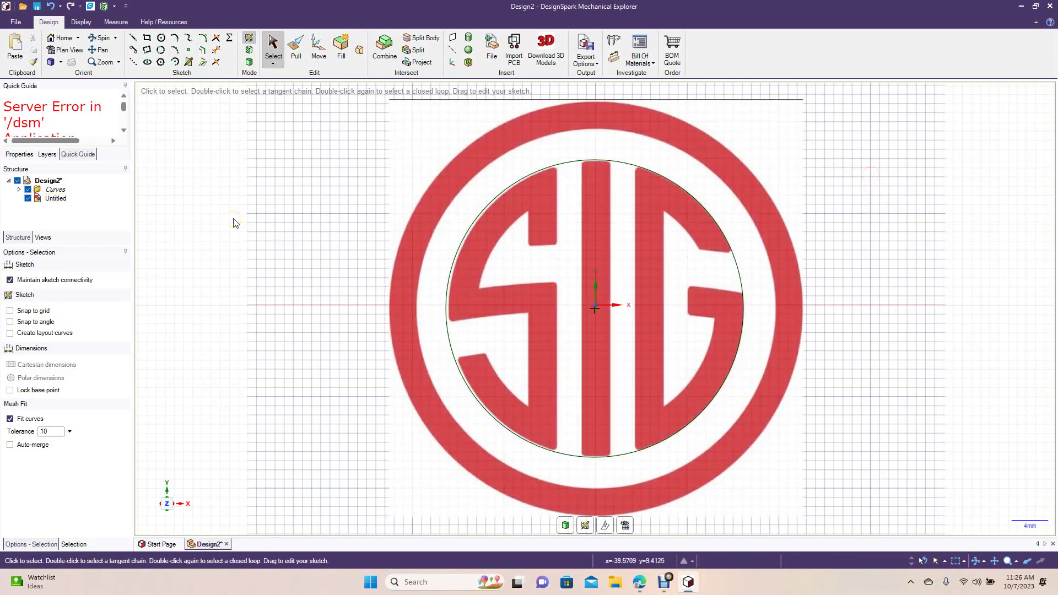
Sketch a vertical line about 31.3 mm long down the S's right edge and offset it about 8.9 mm to the G's left edge.
click(133, 38)
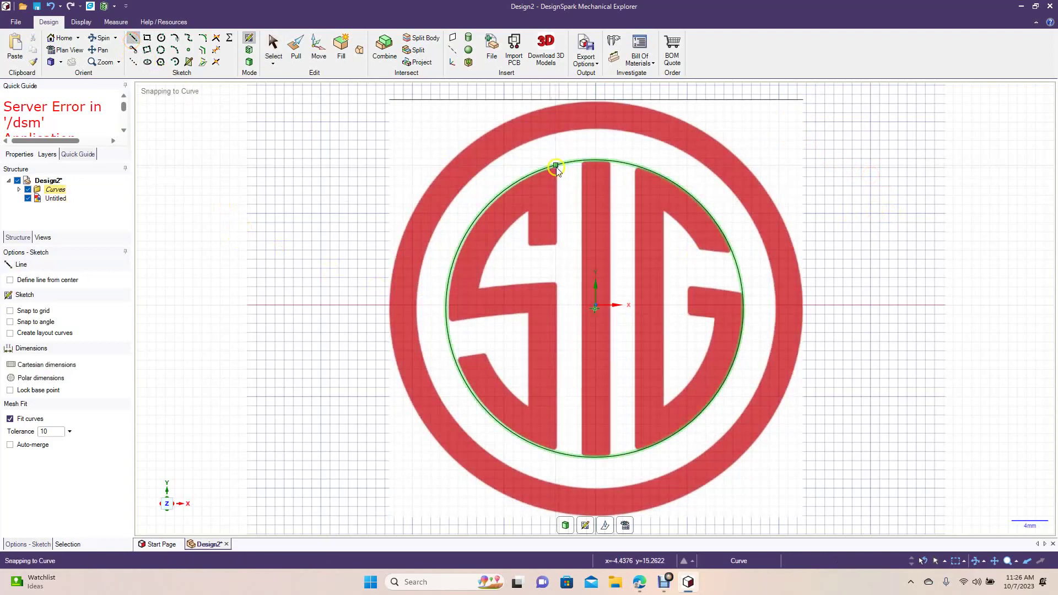
click(557, 165)
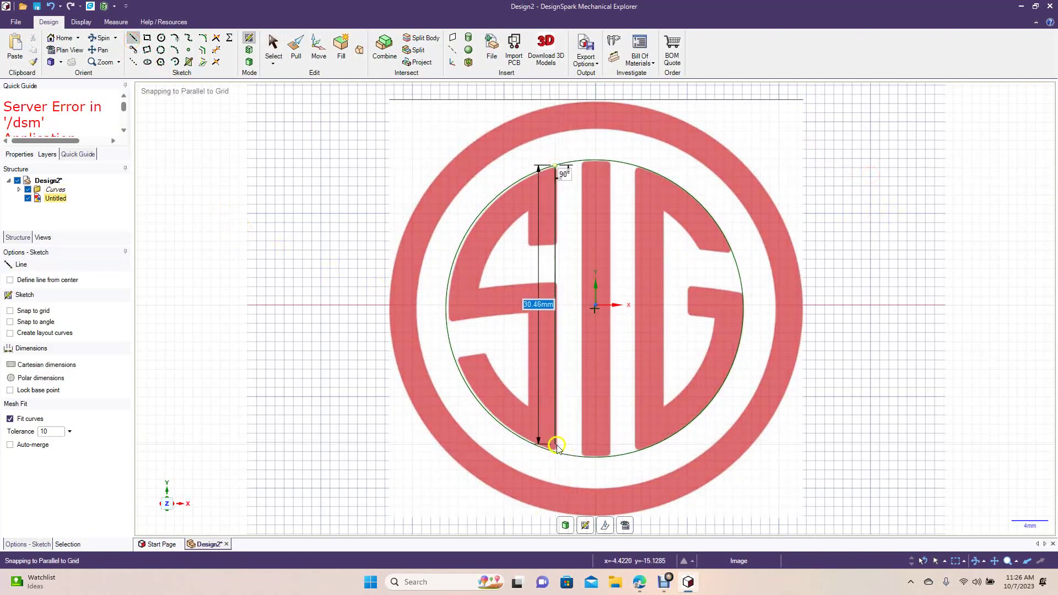
click(556, 452)
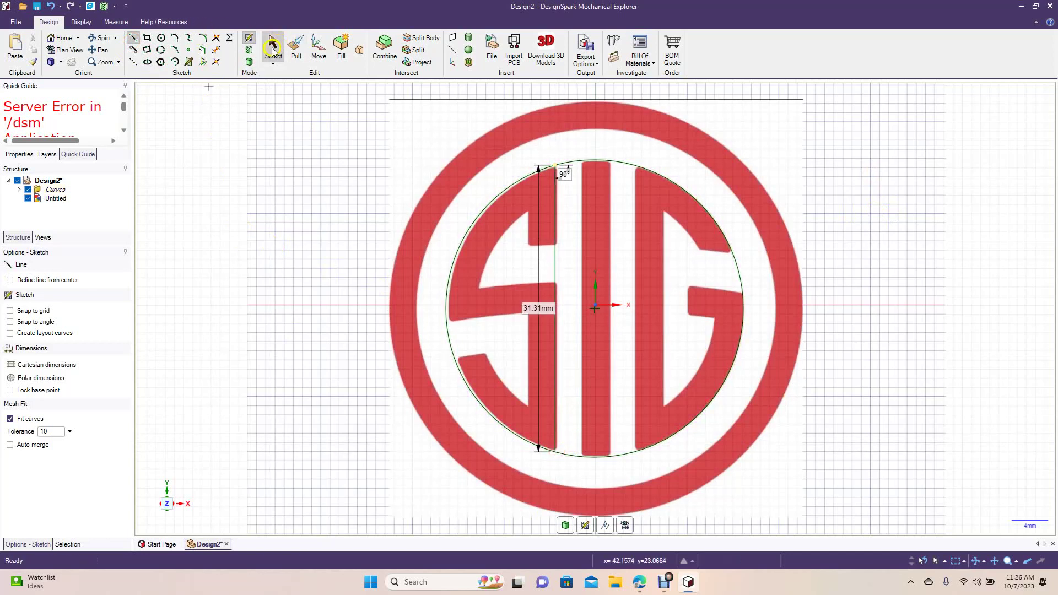
click(274, 46)
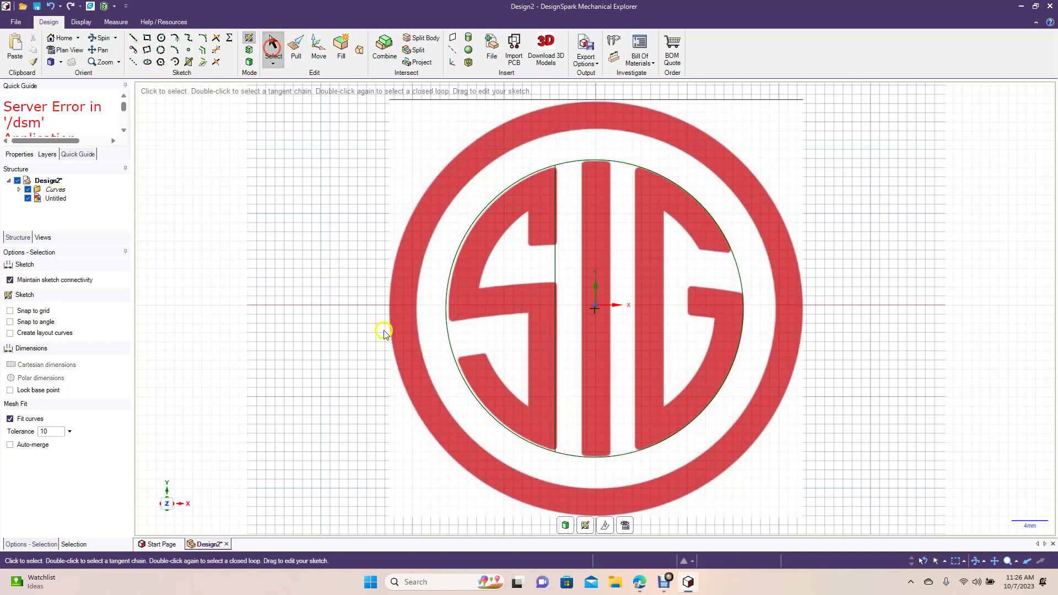
click(203, 51)
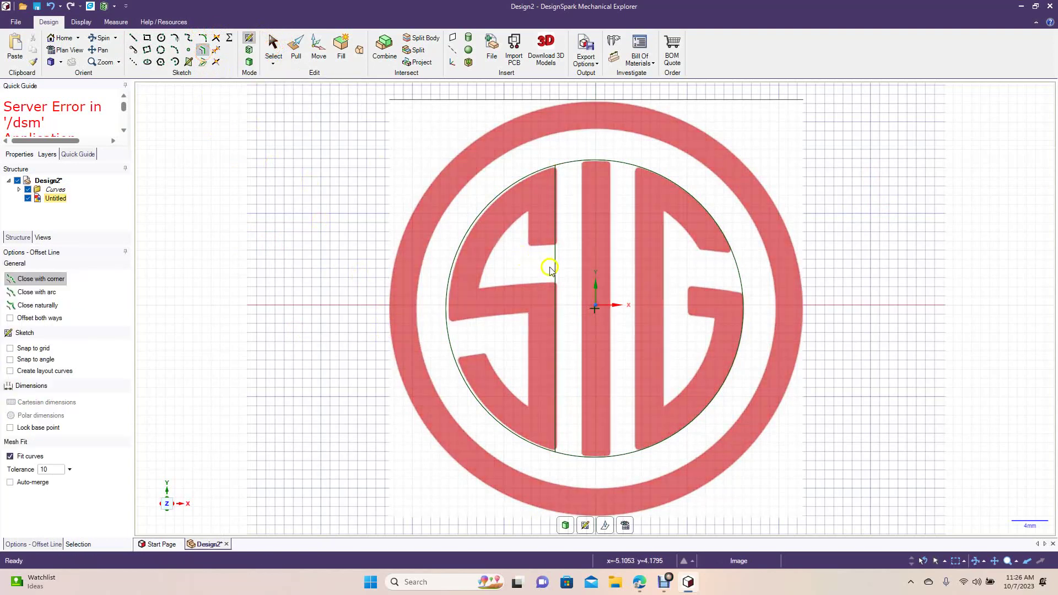
click(557, 277)
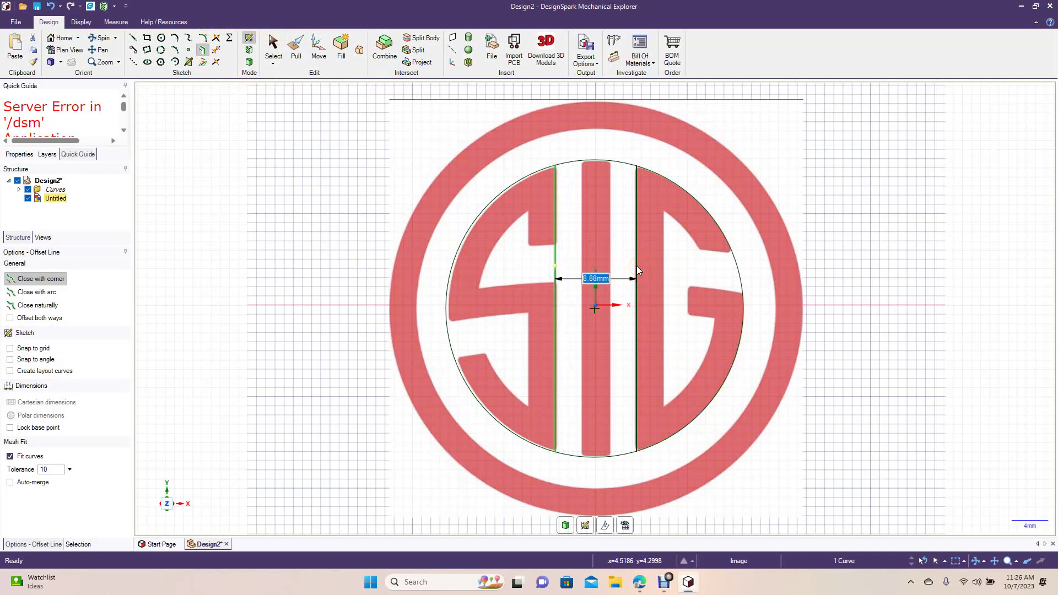
right_click(636, 265)
click(636, 266)
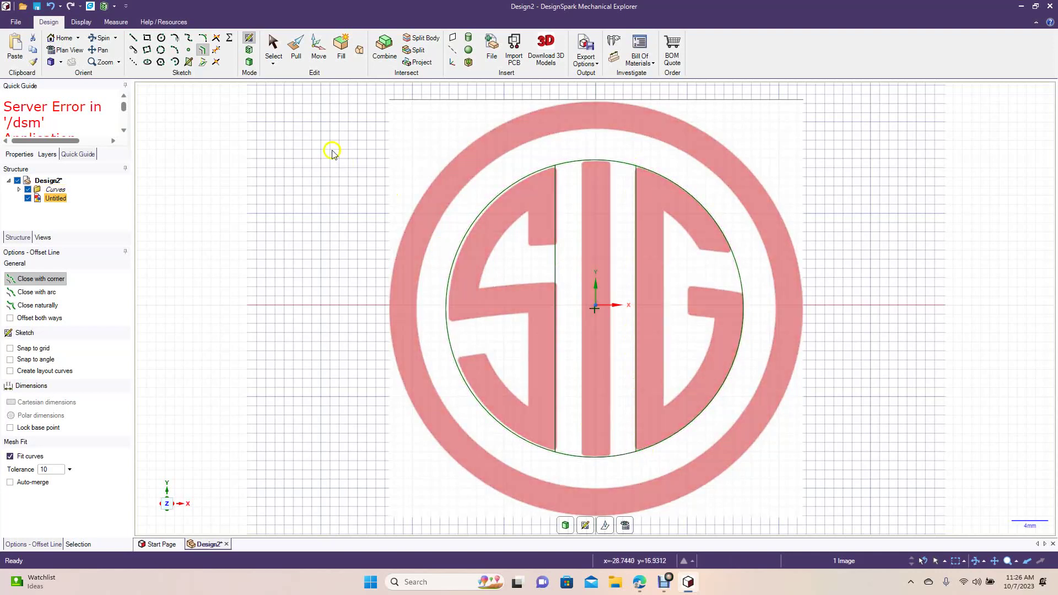
Sketch a vertical line about 32.4 mm long down the I's left edge and offset it about 2.9 mm to the I's right edge.
click(134, 37)
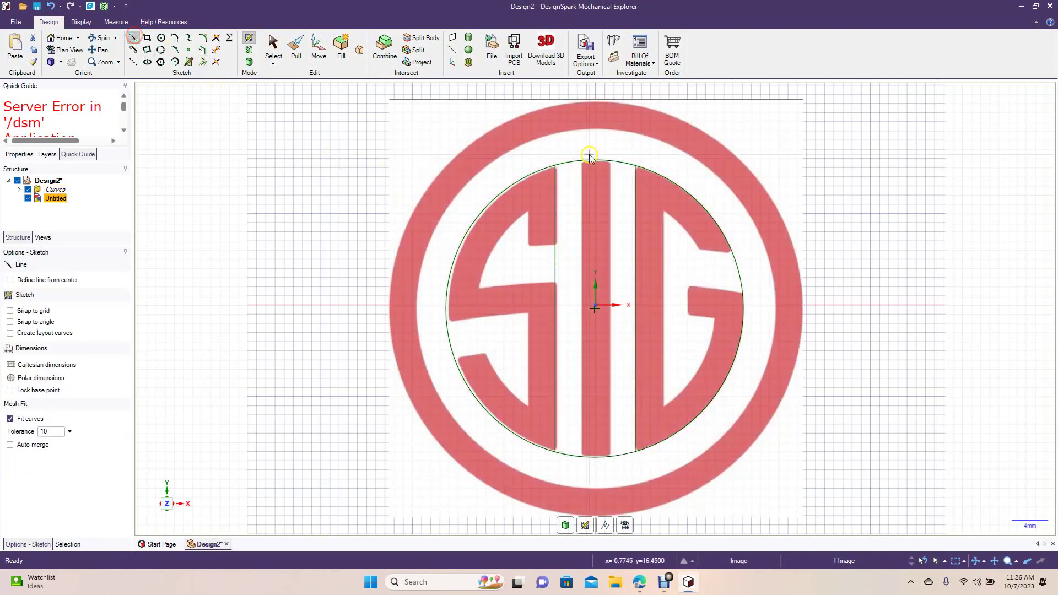
click(583, 160)
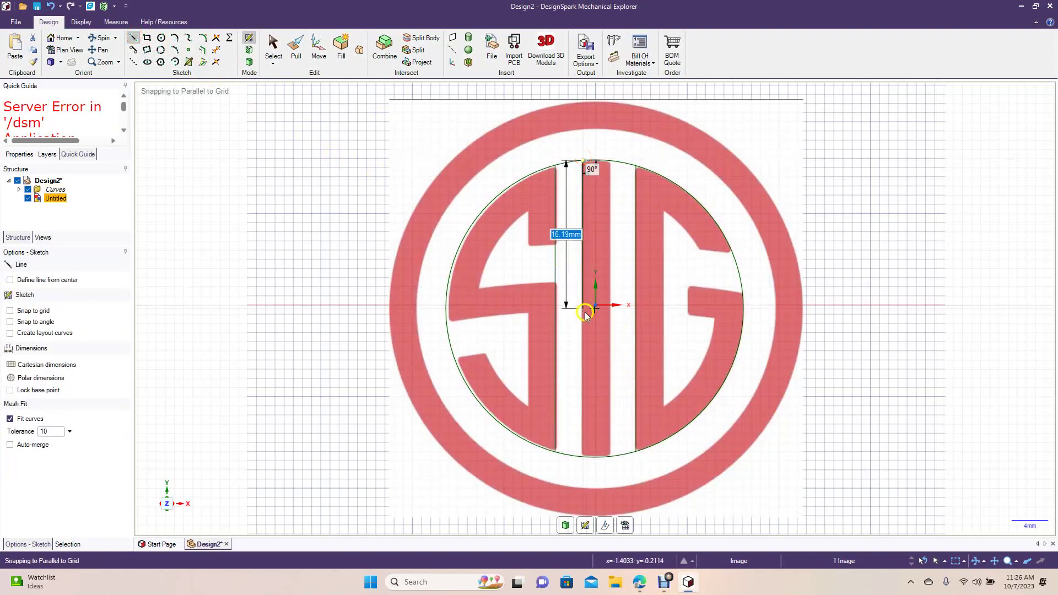
click(582, 455)
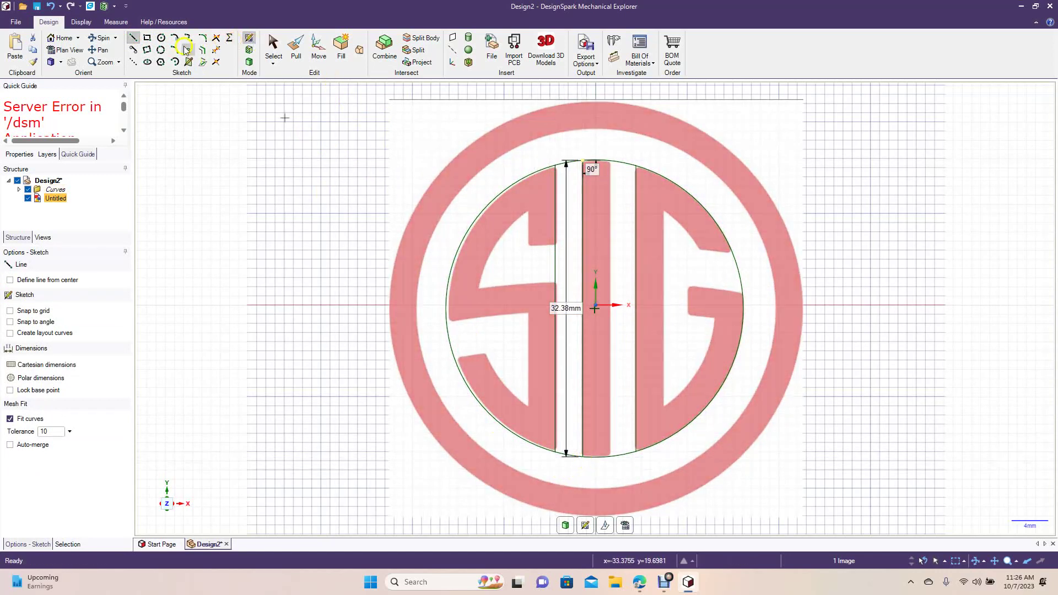
click(204, 52)
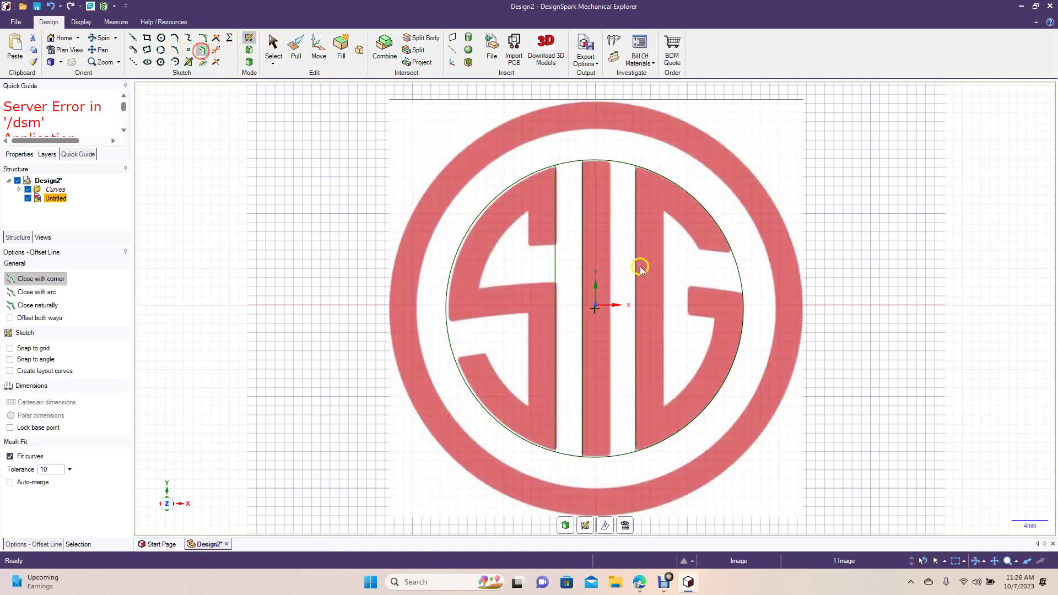
click(584, 268)
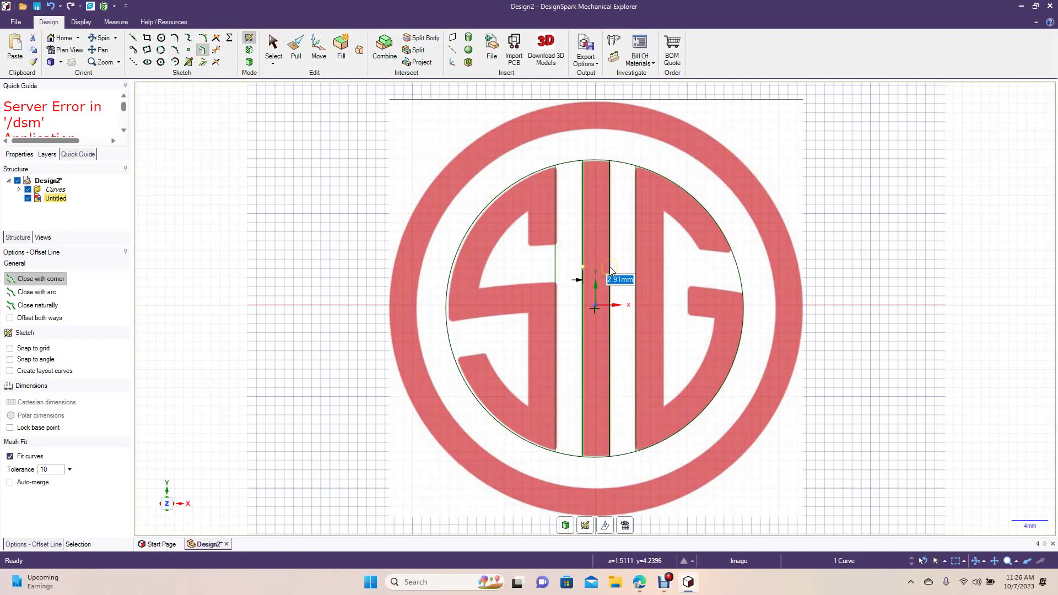
click(610, 270)
click(273, 49)
click(291, 119)
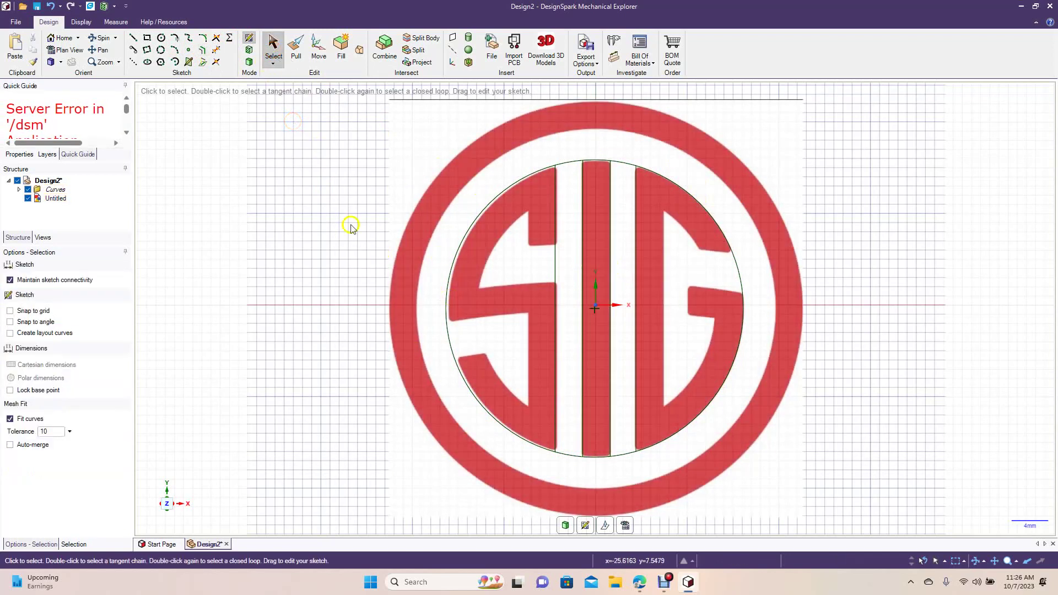
Trim away the circle's arcs in the gaps between the S, I and G, above and below the letters.
click(216, 51)
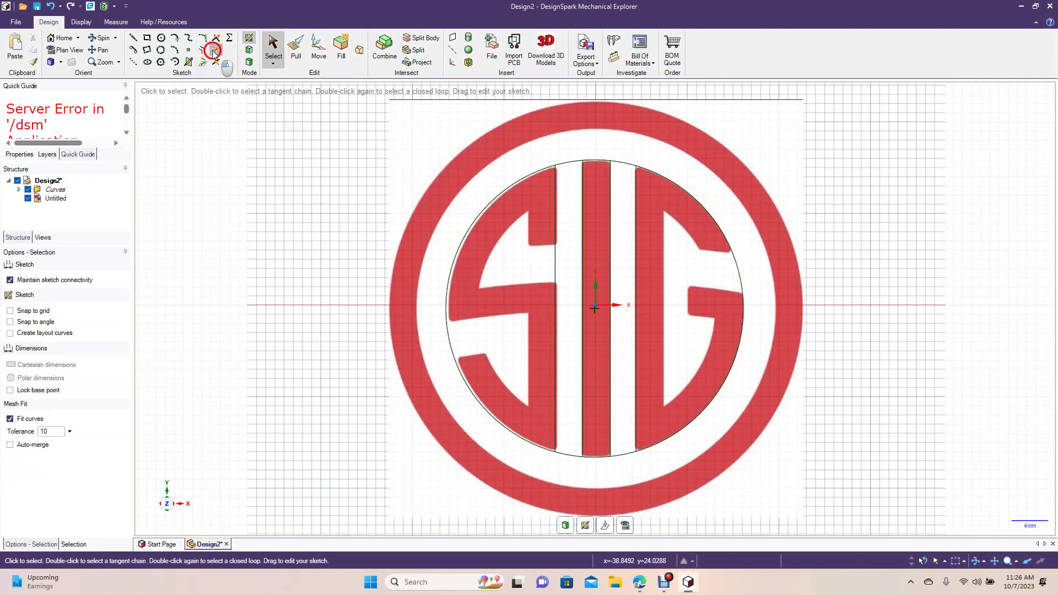
click(566, 162)
click(619, 164)
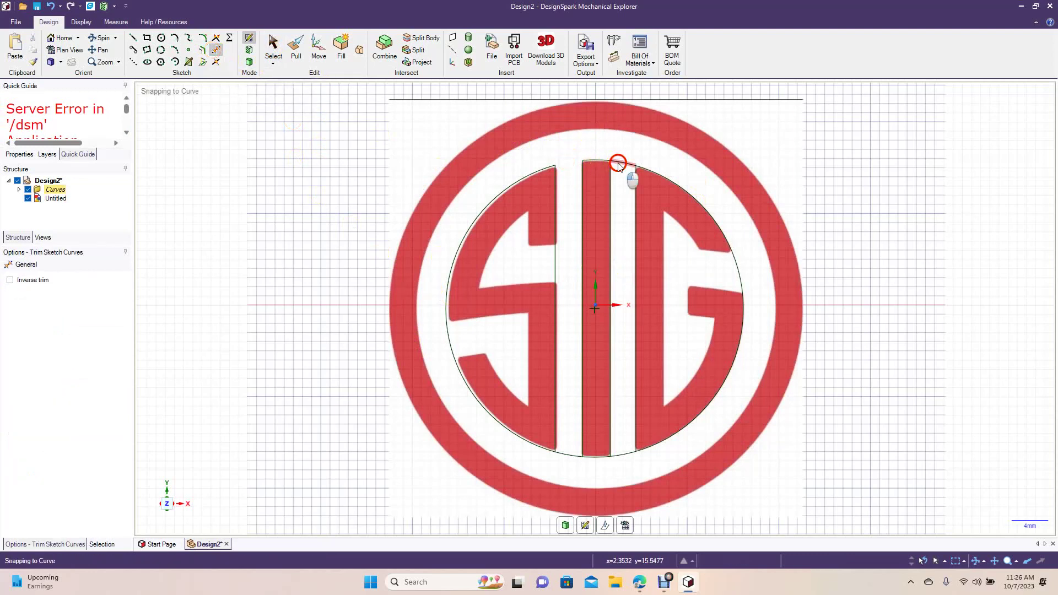
click(571, 452)
click(619, 455)
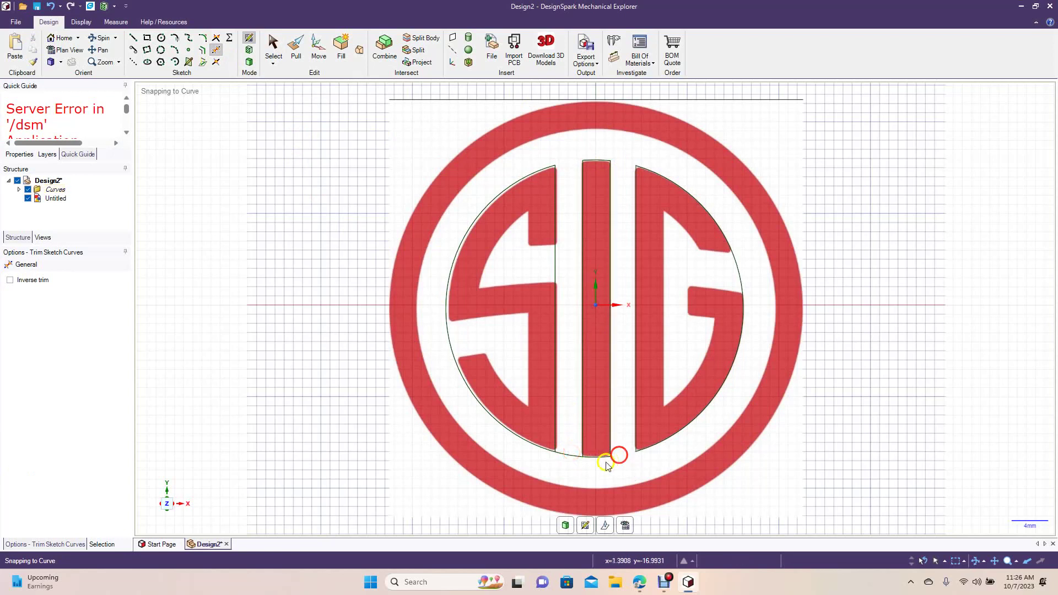
click(574, 457)
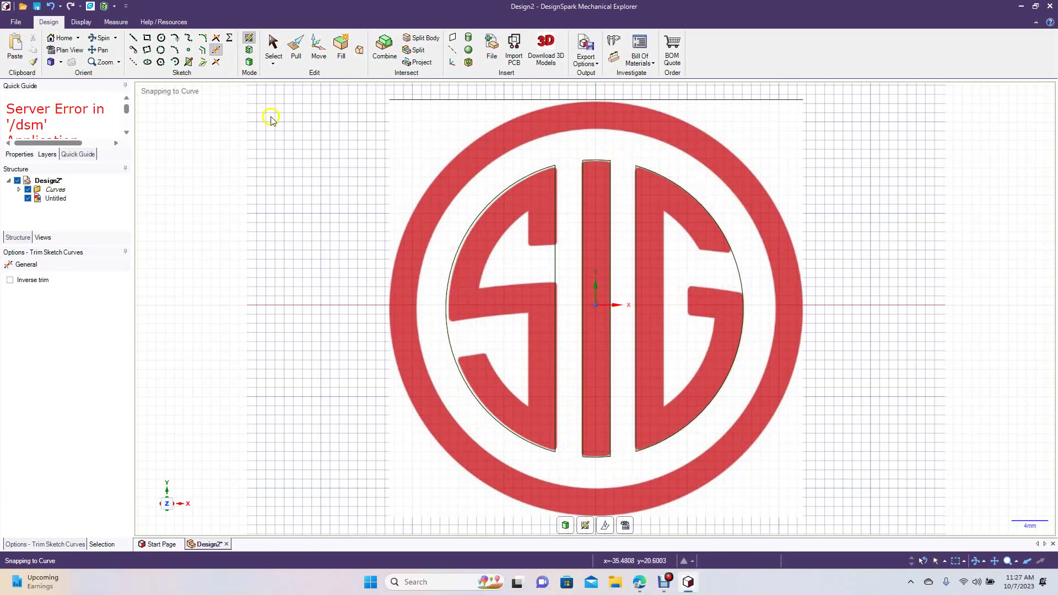
Sketch a concentric circle about 26.2 mm in diameter along the inner curved edges of the S and G.
click(161, 37)
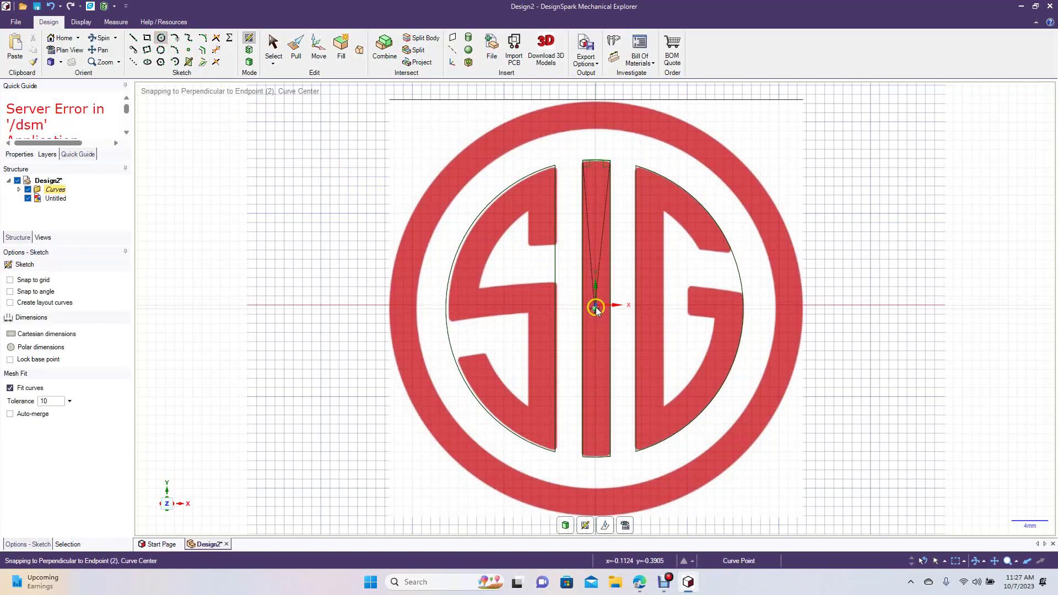
click(595, 308)
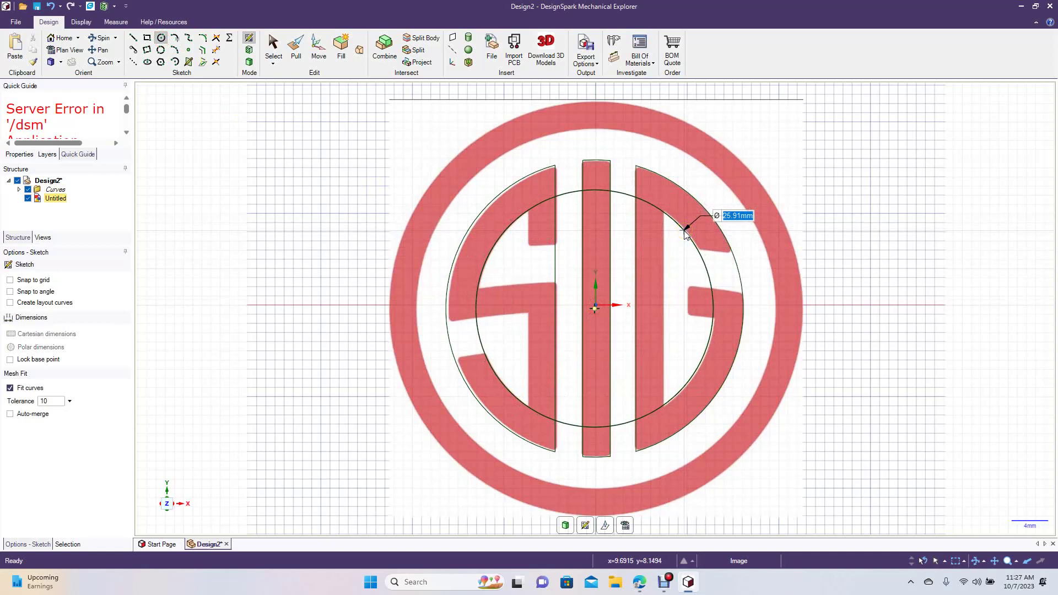
click(690, 230)
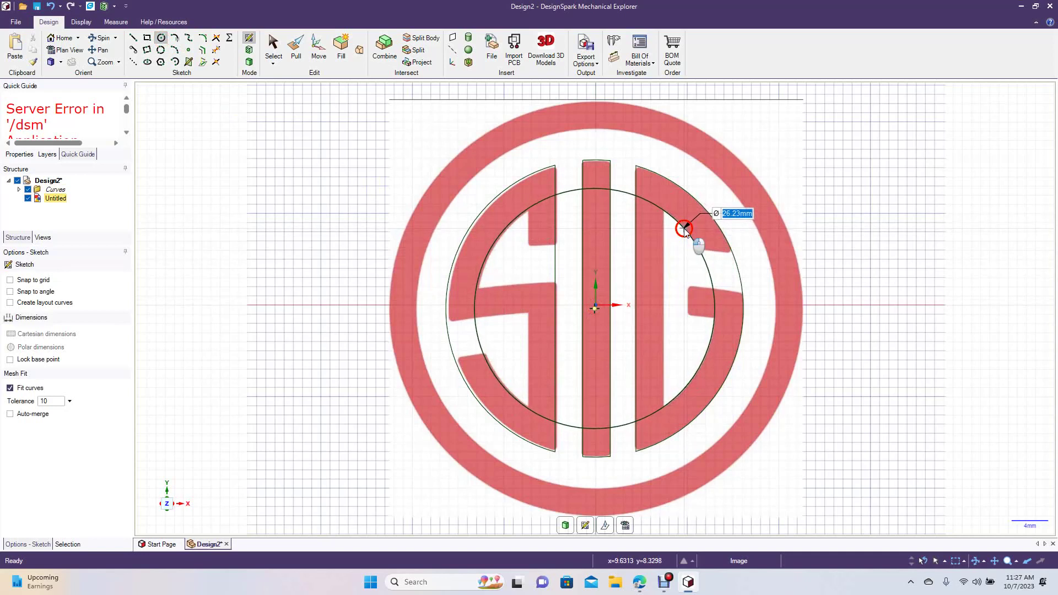
click(271, 56)
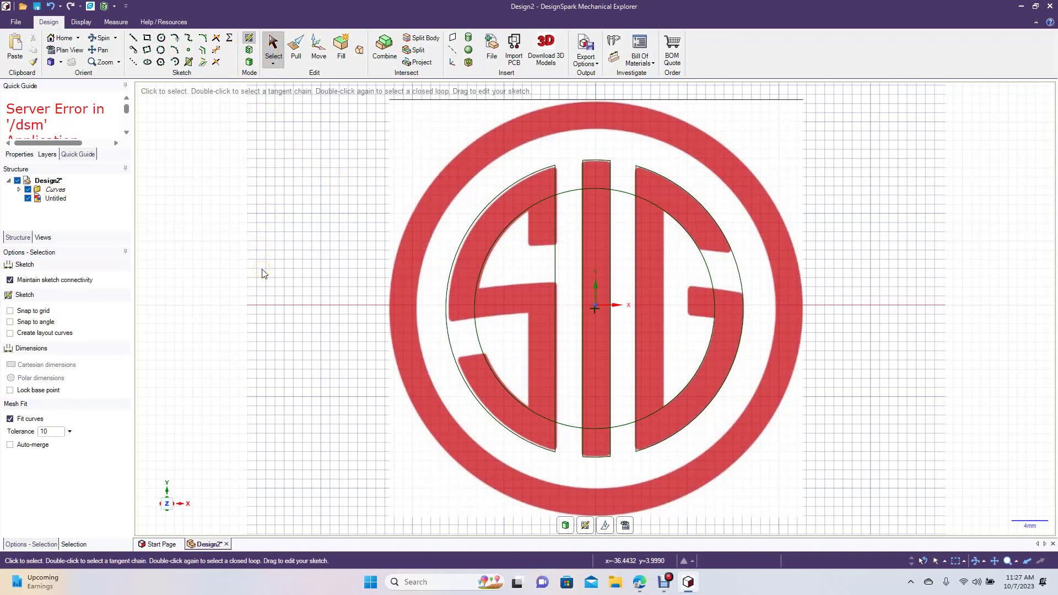
Sketch a vertical line about 21.5 mm long down the inner edge of the G's stem, ending on the inner circle.
click(134, 38)
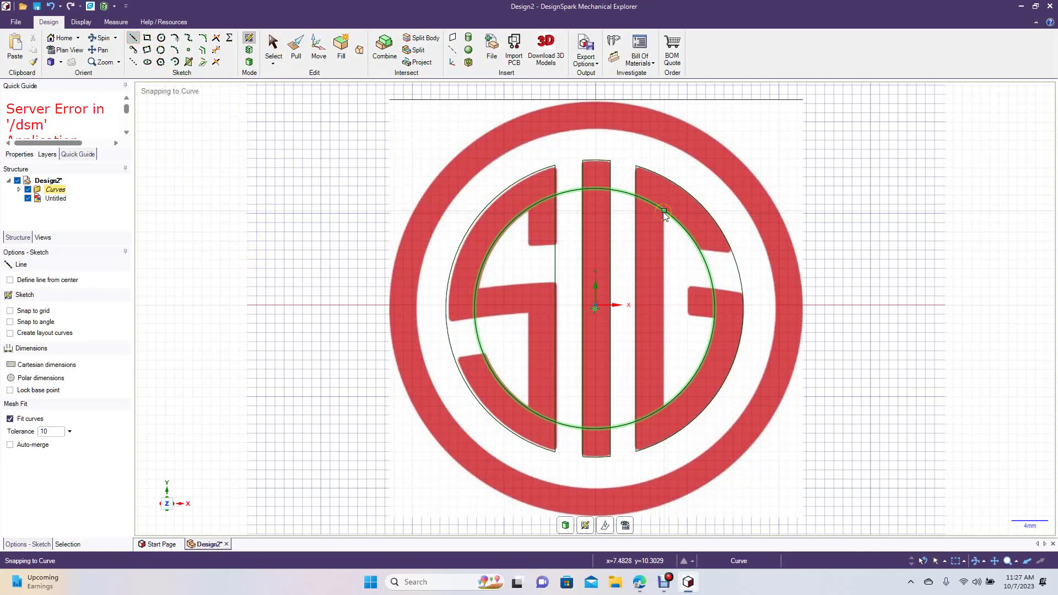
click(663, 211)
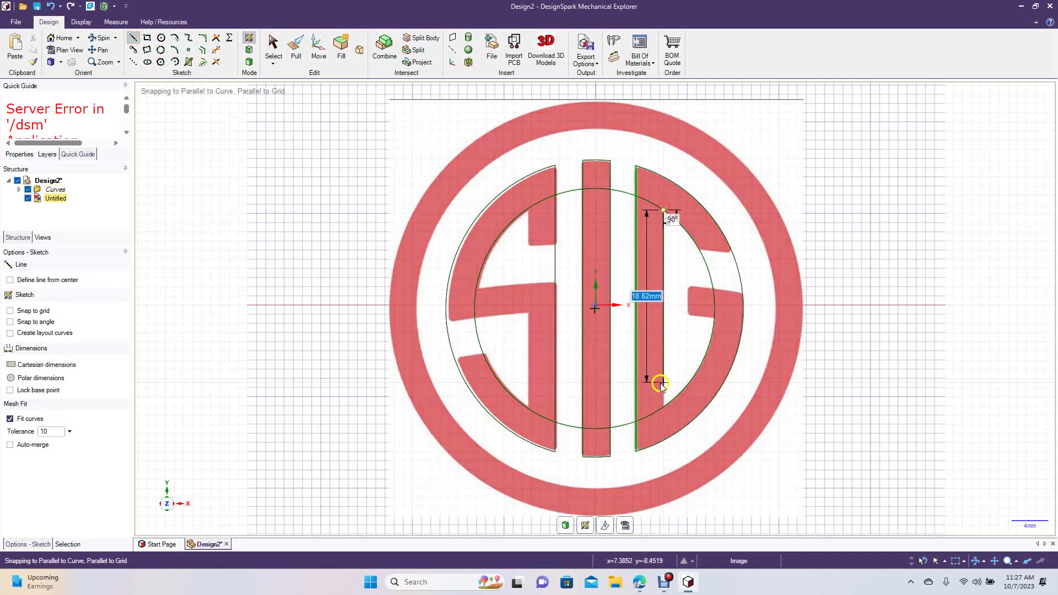
click(664, 405)
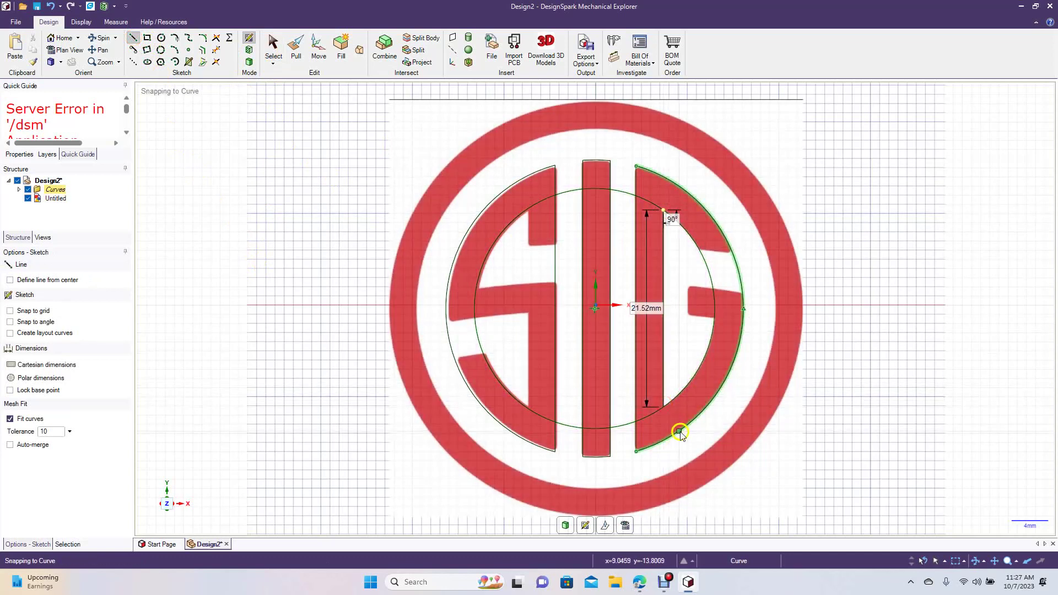
click(274, 47)
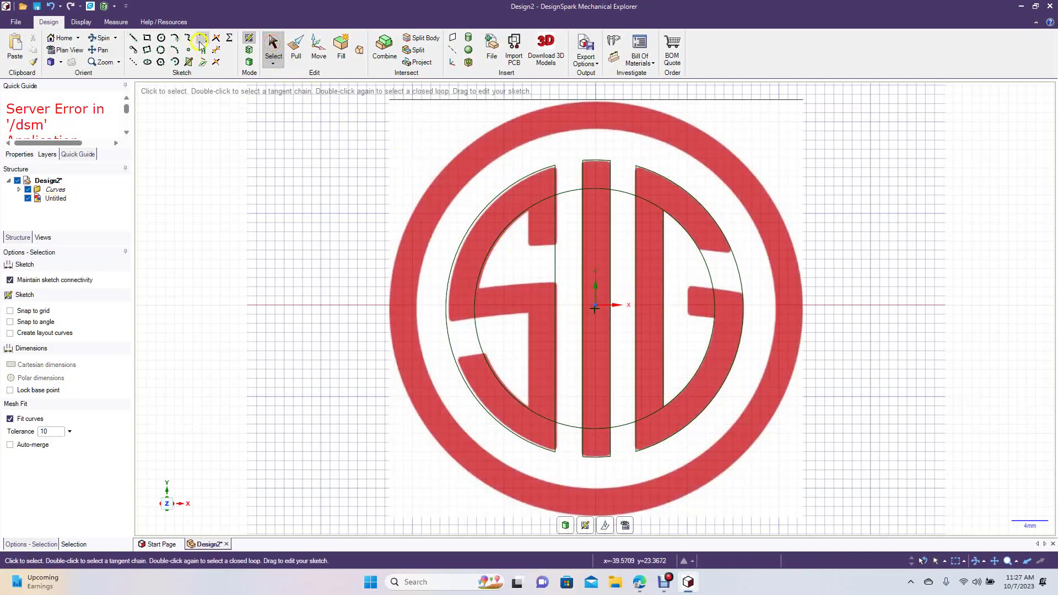
Trim the inner circle's upper and lower arcs that cross the G's vertical stem.
click(216, 50)
click(626, 195)
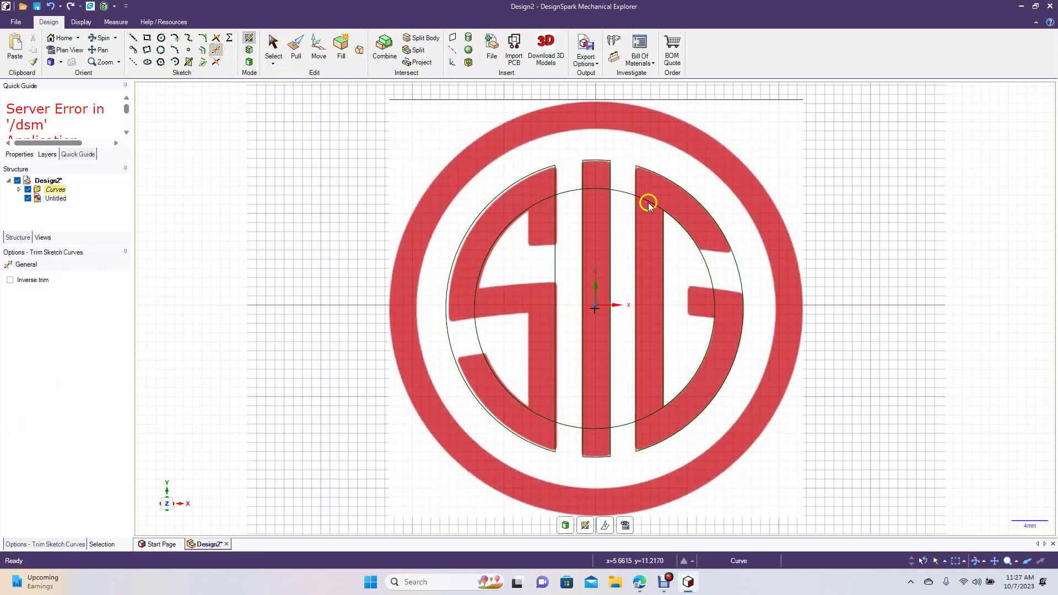
click(648, 414)
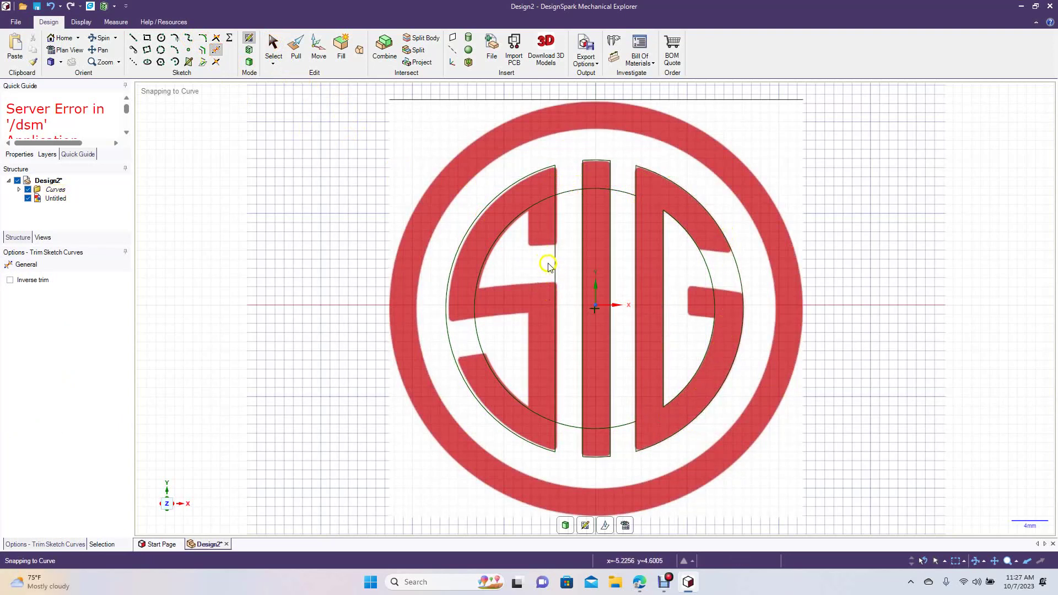
Sketch a vertical line about 21.6 mm long down the S's inner edge, between the upper and lower inner arcs.
click(132, 39)
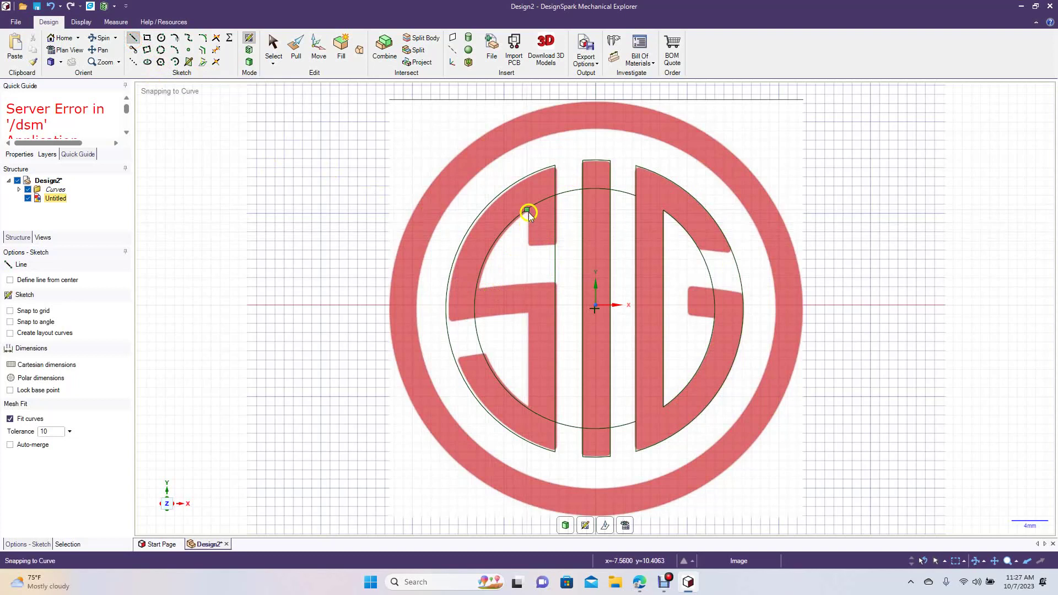
click(528, 210)
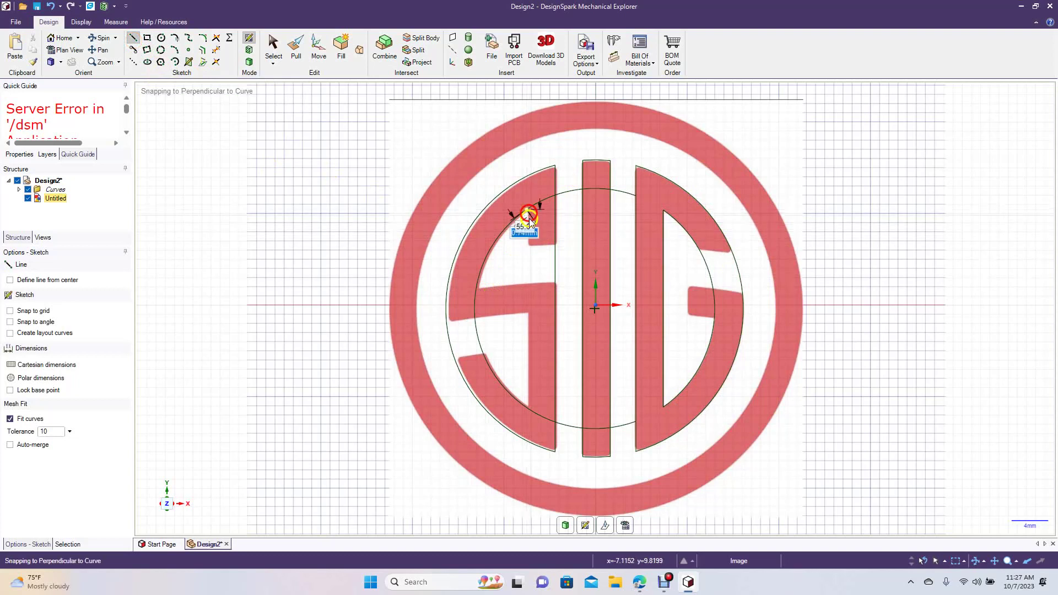
click(527, 407)
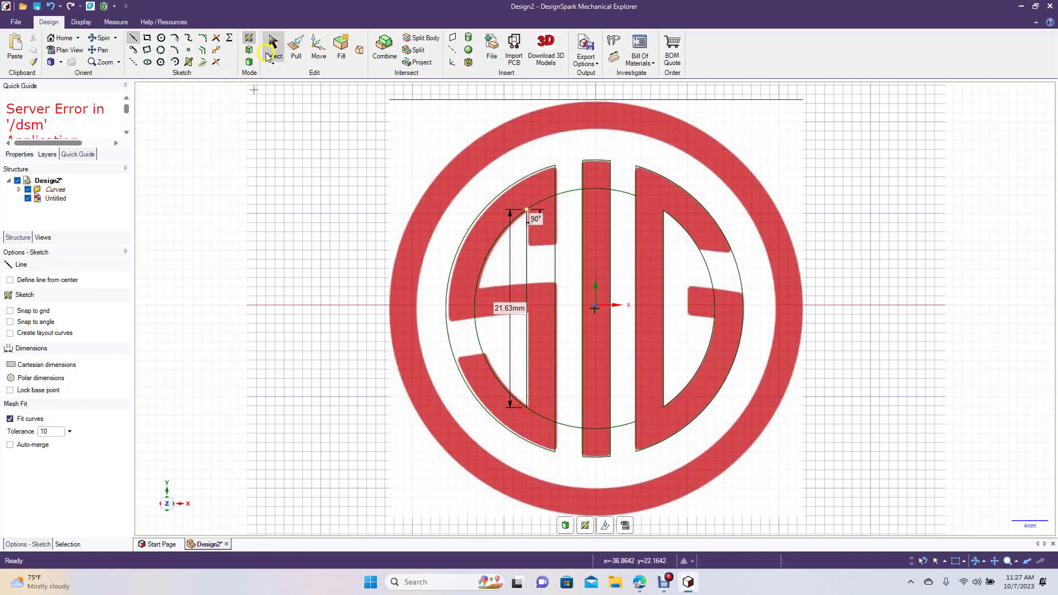
click(274, 47)
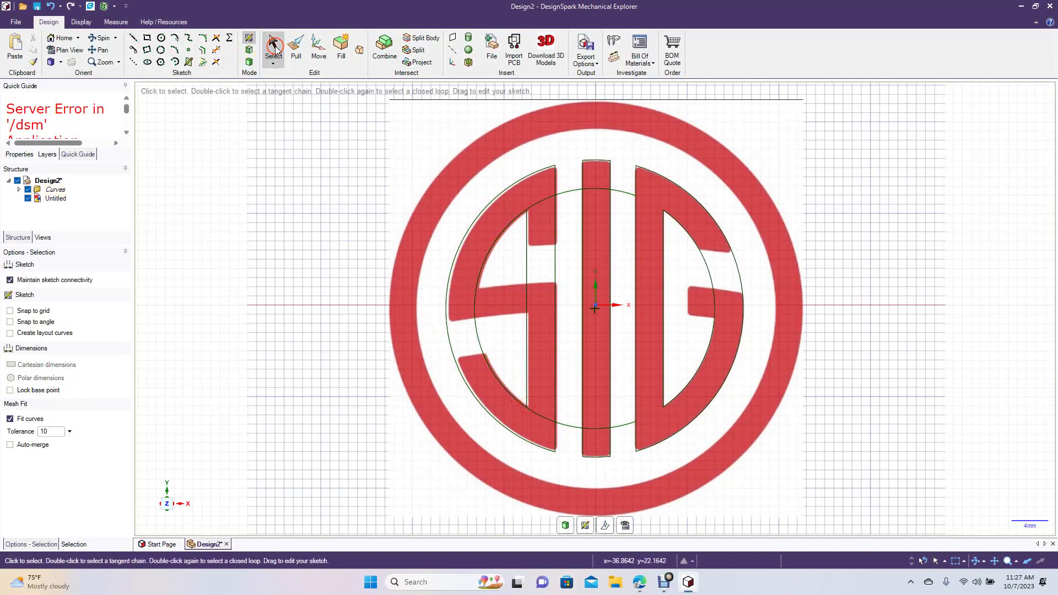
Sketch a slanted line about 10.1 mm long along the end of the S's upper tip and offset it about 4 mm down to the middle bar.
click(131, 39)
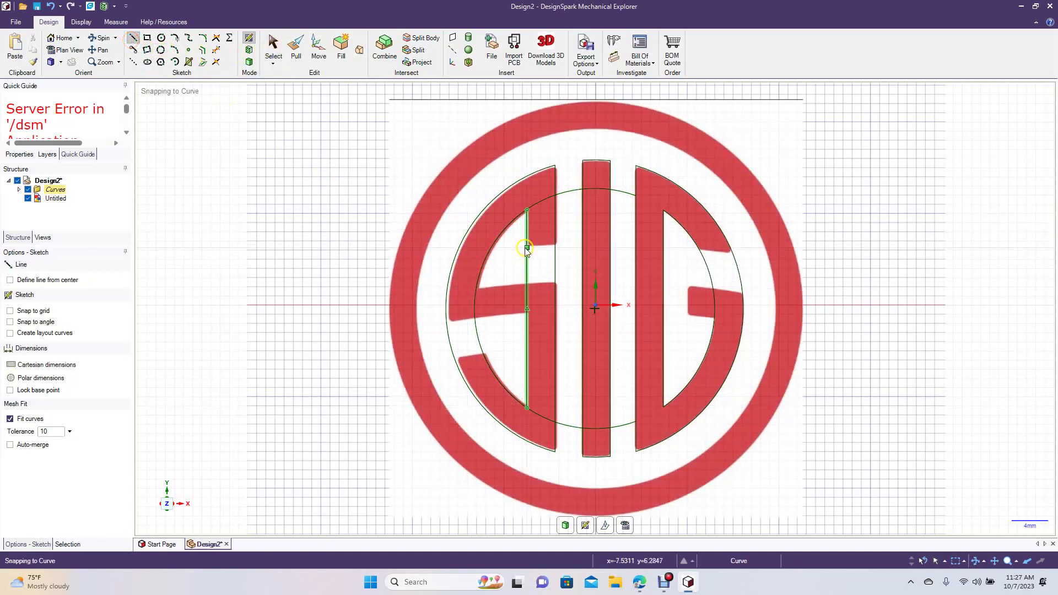
click(527, 249)
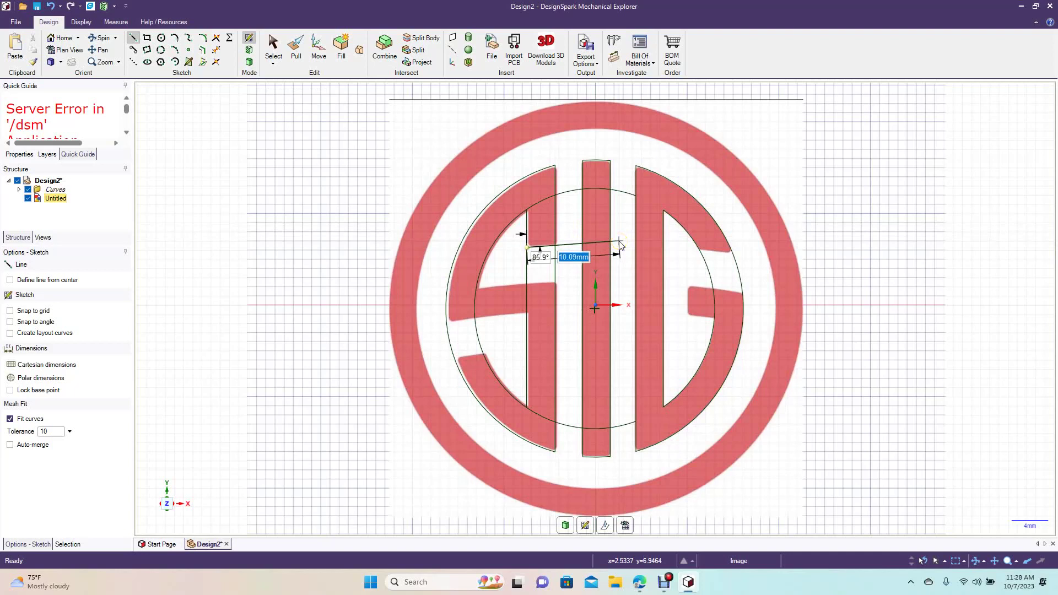
click(619, 241)
click(270, 51)
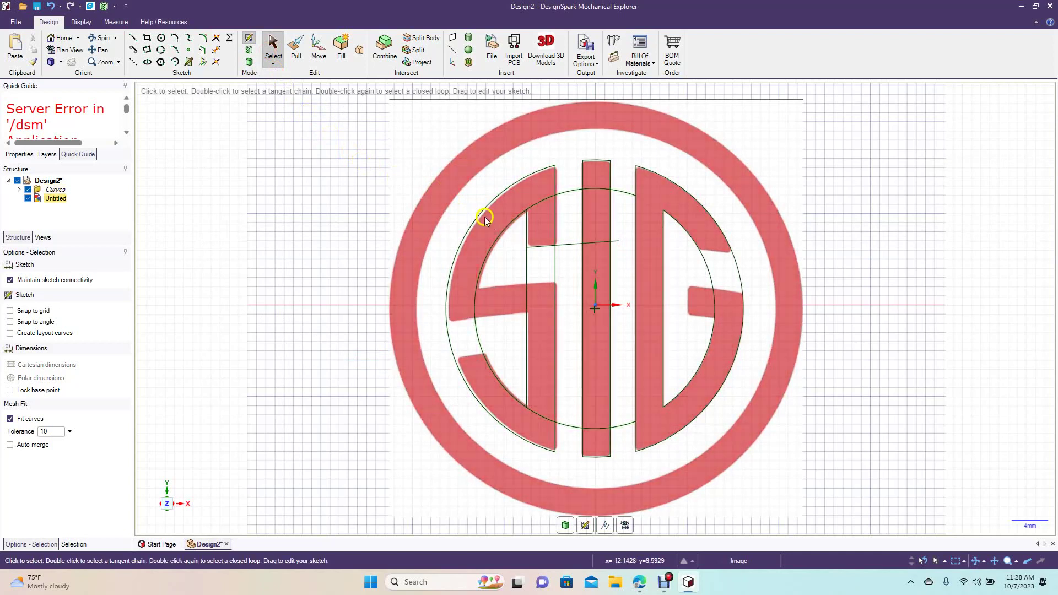
click(203, 51)
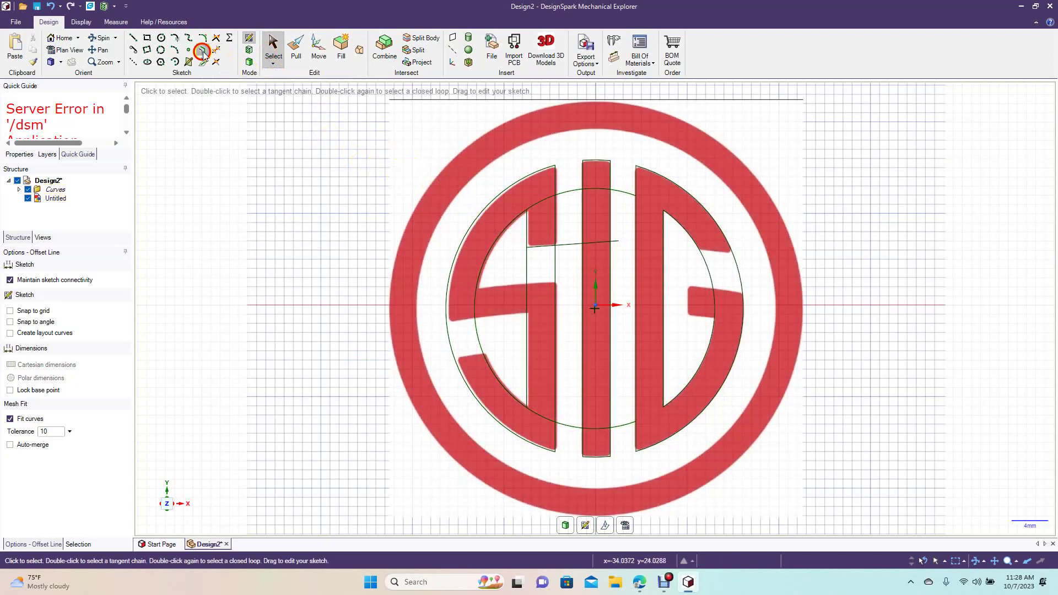
click(567, 245)
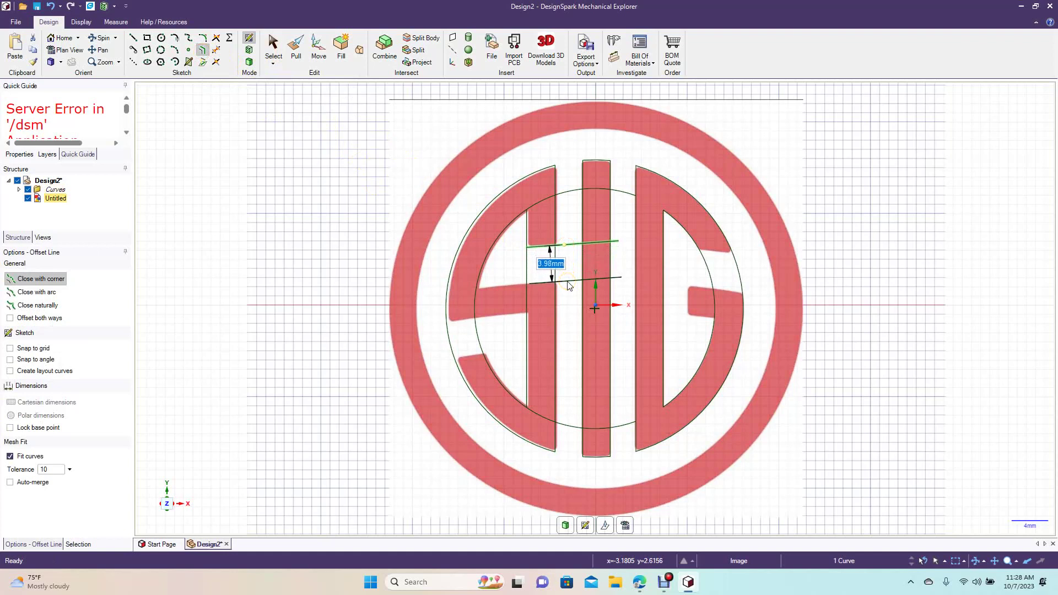
click(568, 283)
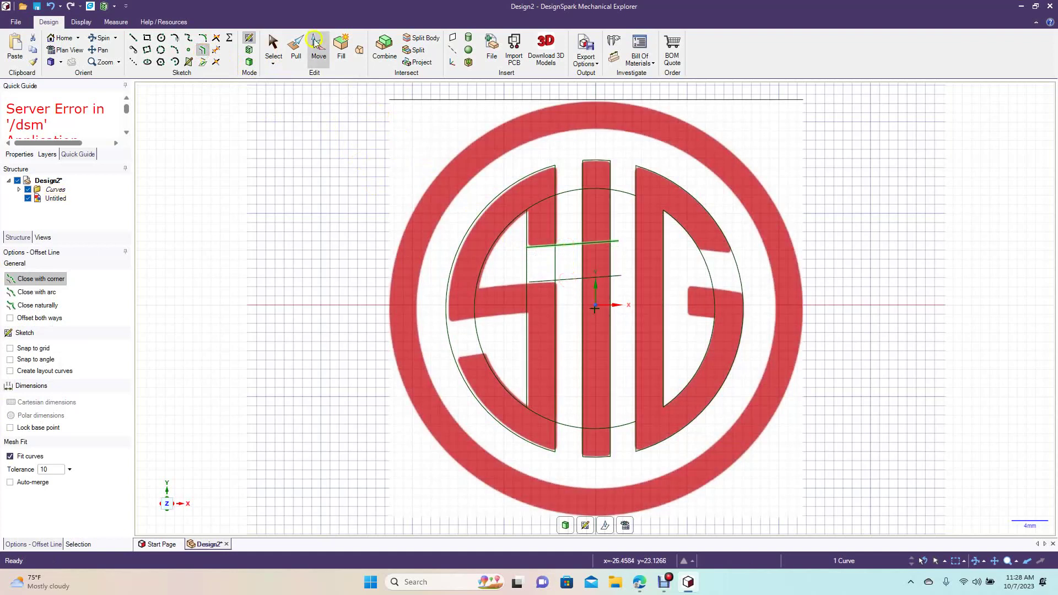
Move the offset line left and slightly down so it follows the upper edge of the S's middle bar.
click(317, 46)
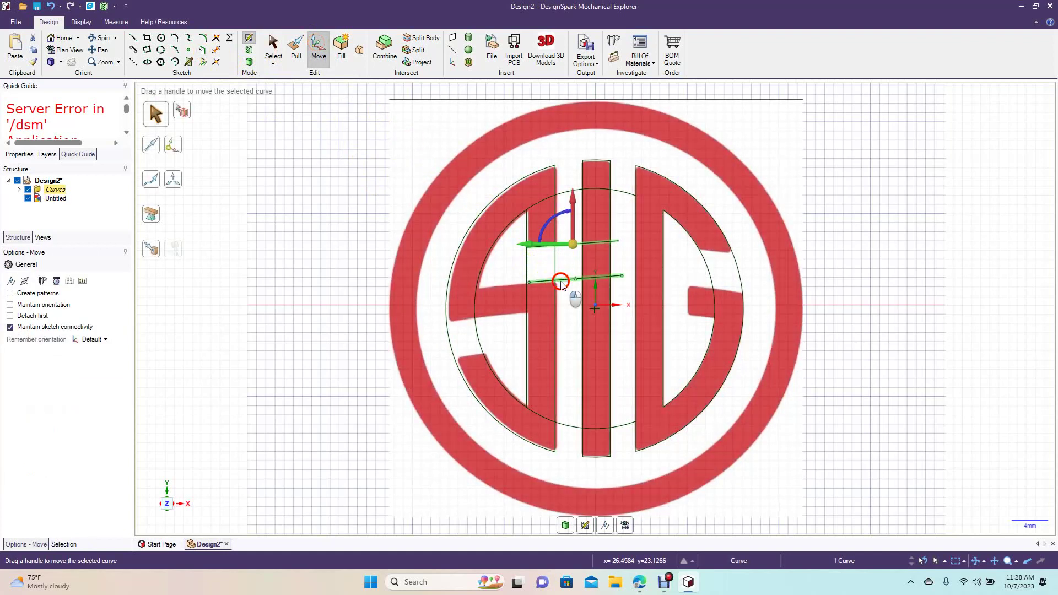
click(562, 282)
drag(533, 280, 516, 280)
mouse_move(562, 234)
mouse_down()
mouse_move(560, 259)
mouse_move(558, 249)
mouse_up()
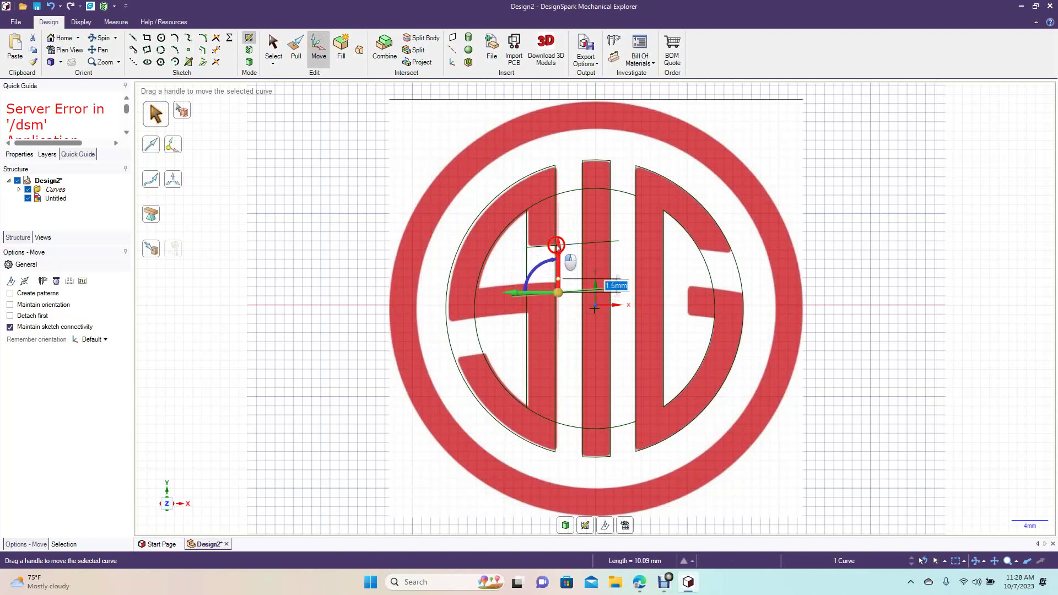
click(343, 295)
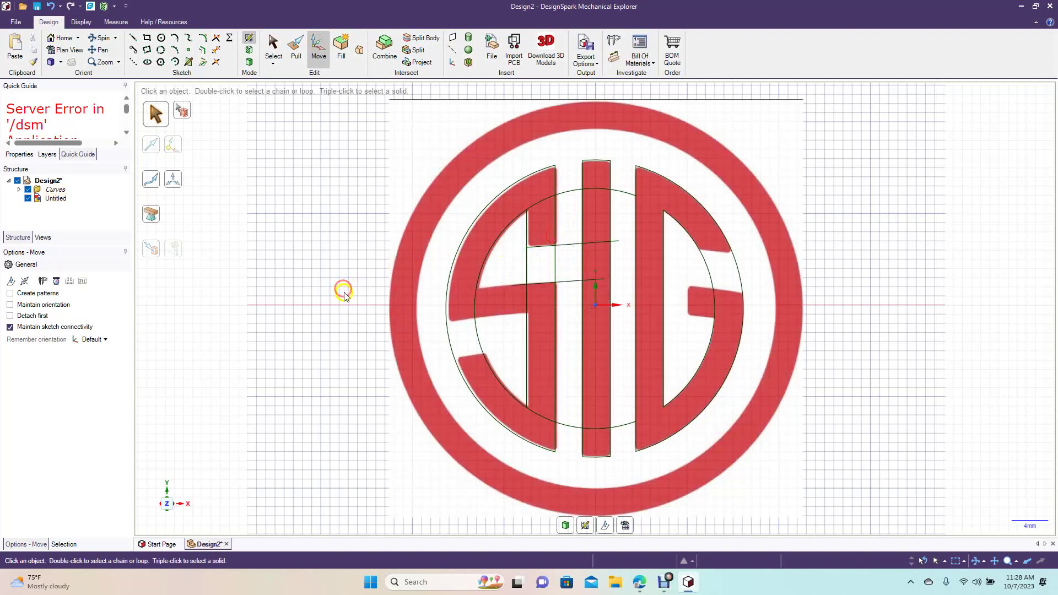
click(547, 313)
Trim the inner arc, vertical line pieces and slanted line overrun around the S's upper tip, plus the inner vertical line below the gap.
click(216, 51)
click(537, 204)
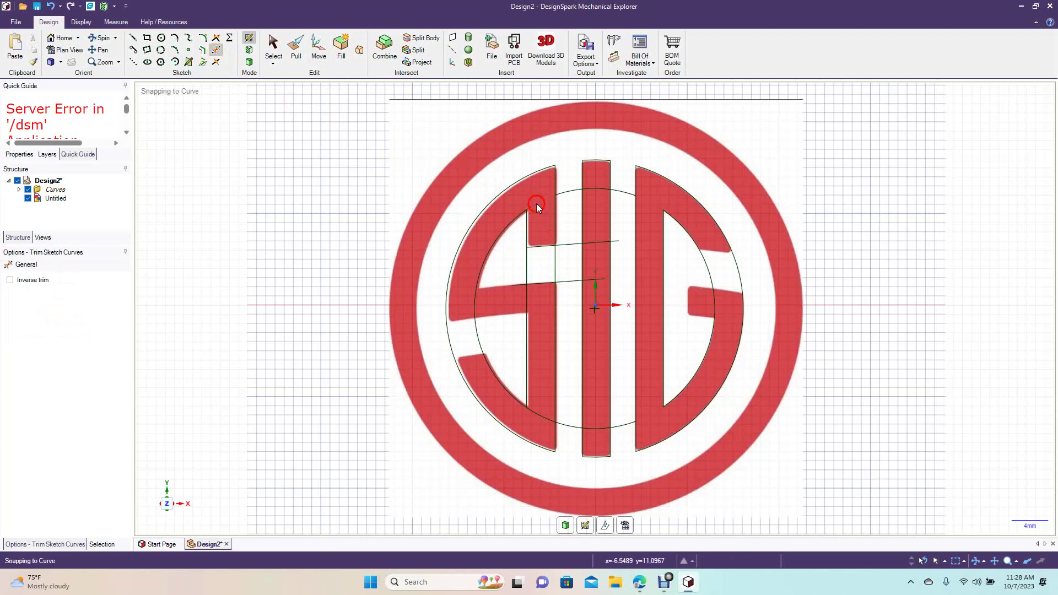
click(527, 264)
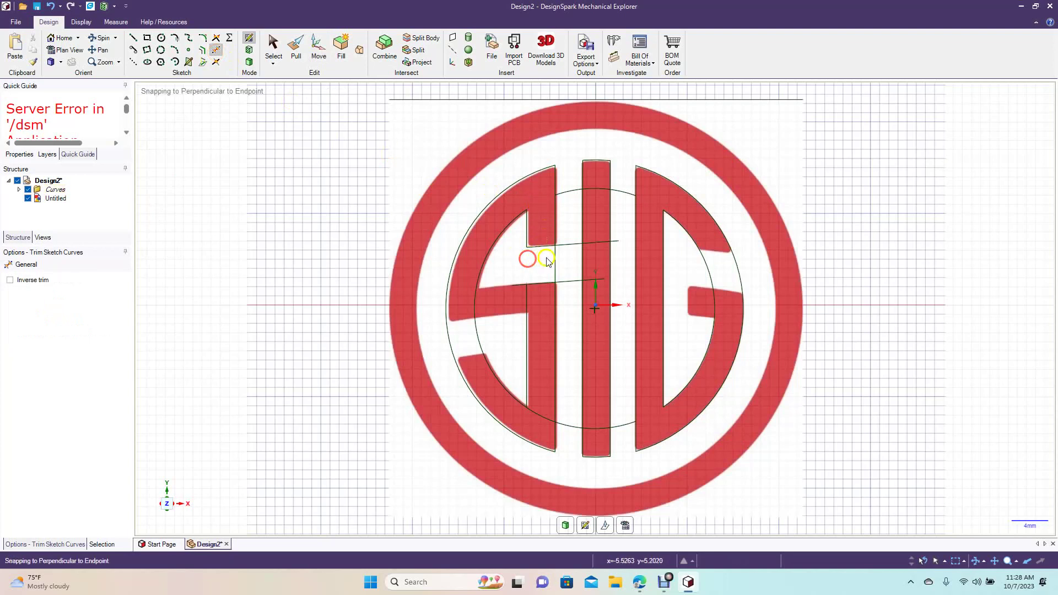
click(572, 246)
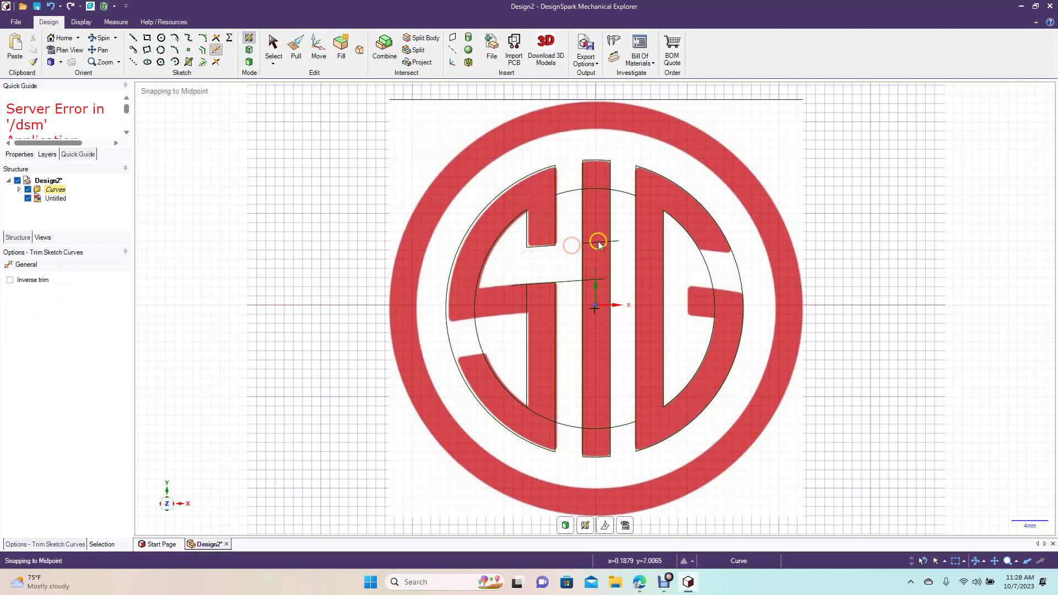
click(526, 301)
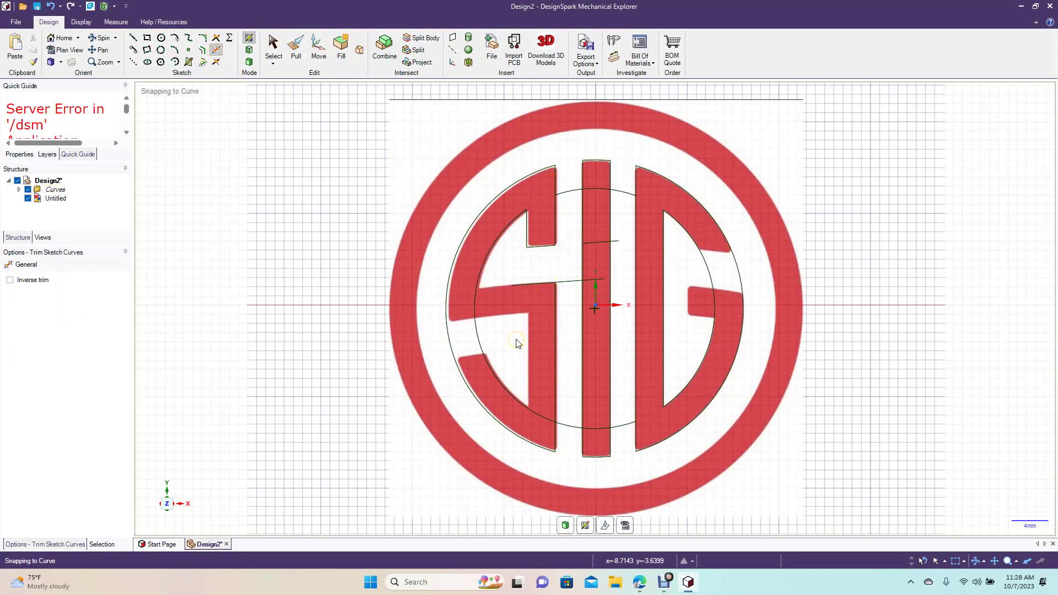
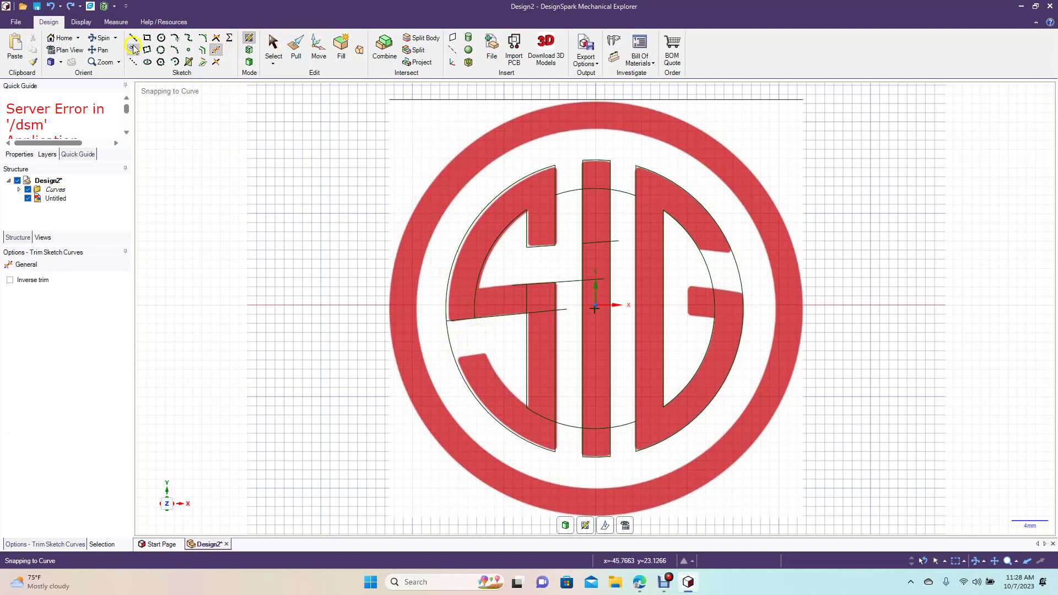
Sketch a slanted line at about 10.6° from the outer arc along the upper end of the S's lower tip.
click(133, 38)
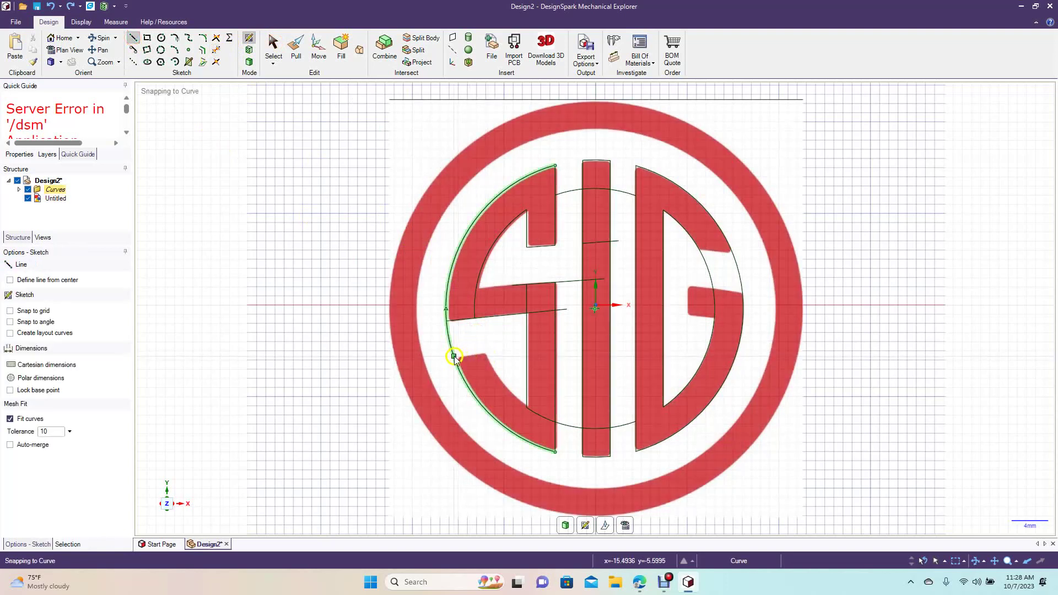
click(455, 359)
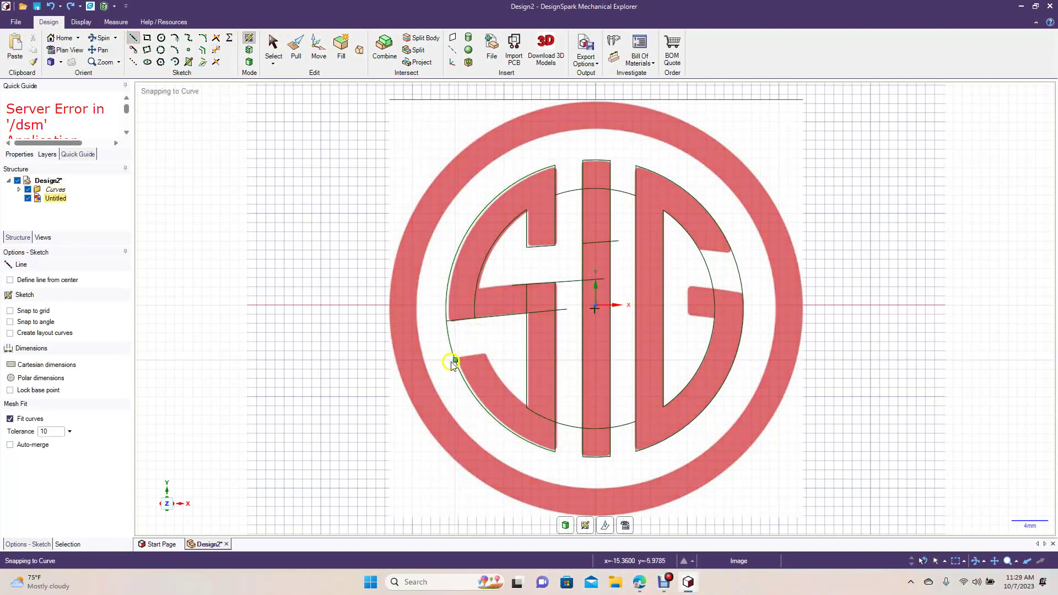
click(508, 351)
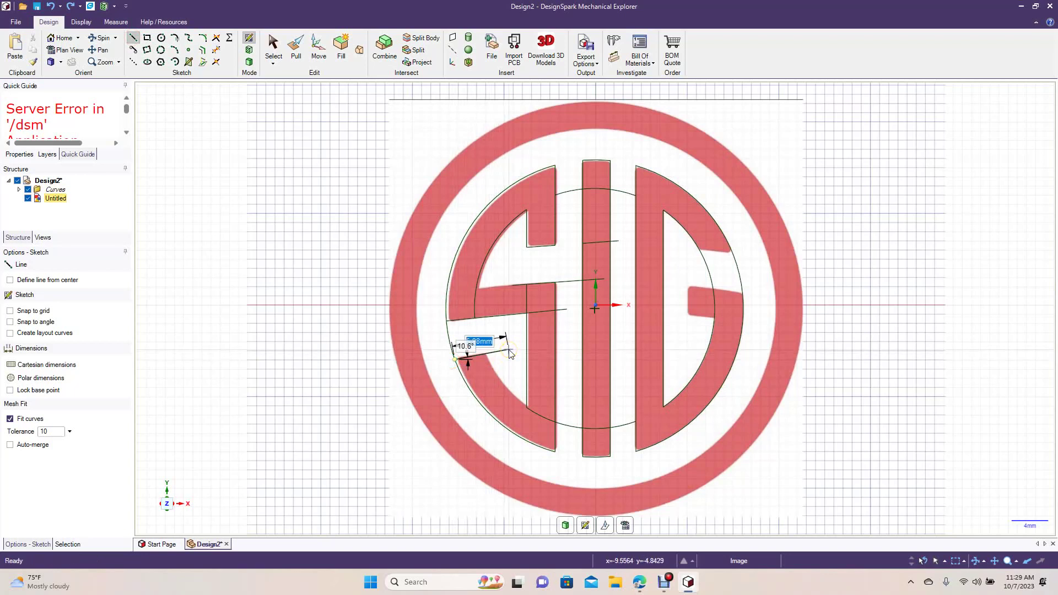
Trim the outer arc across the S's lower gap, the lower tip's slanted line, and the middle bar's vertical and slanted line pieces.
click(274, 48)
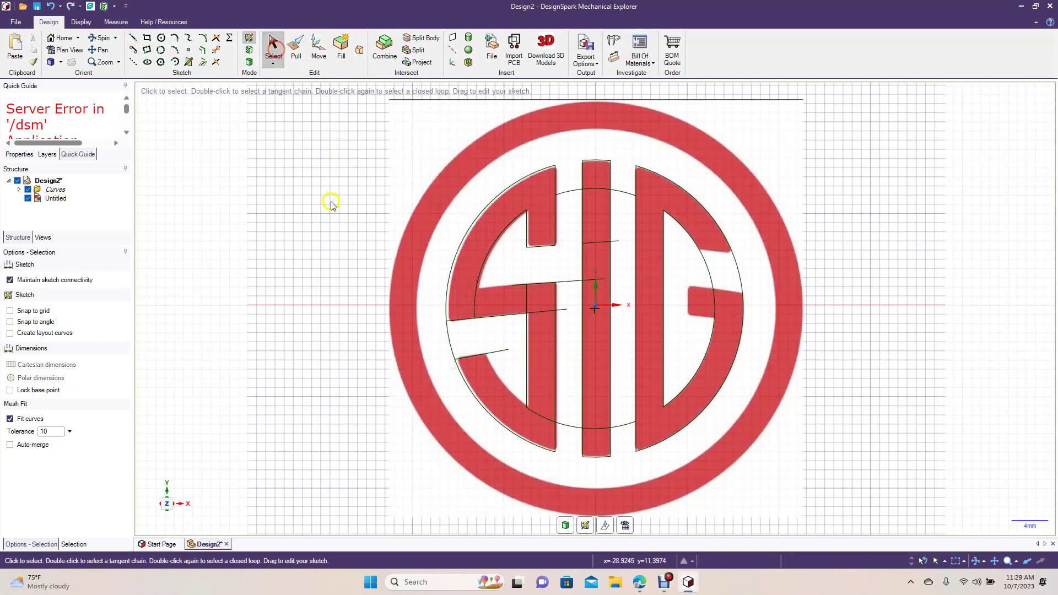
click(214, 52)
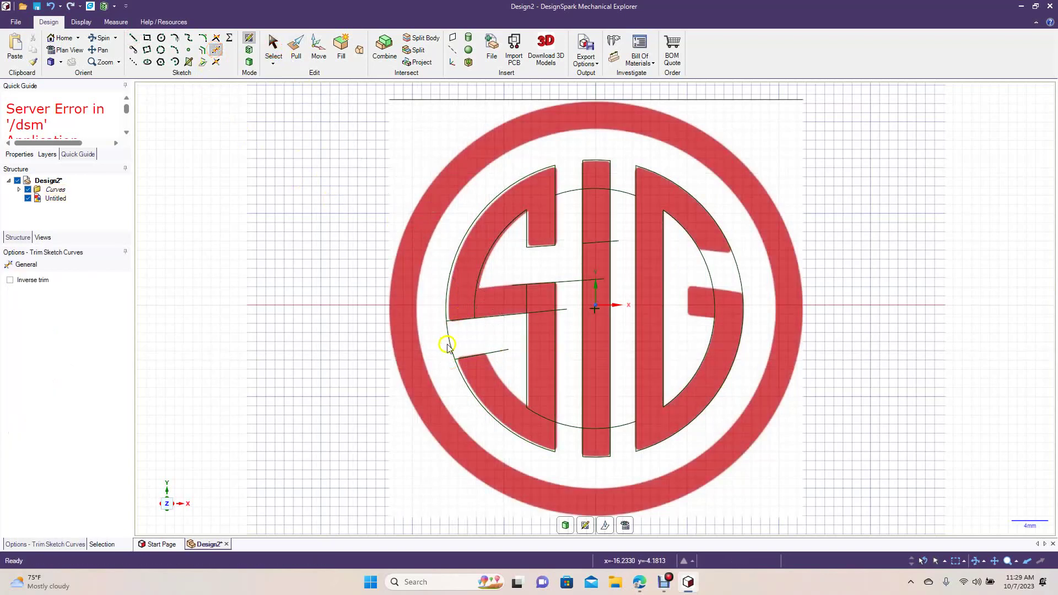
click(502, 351)
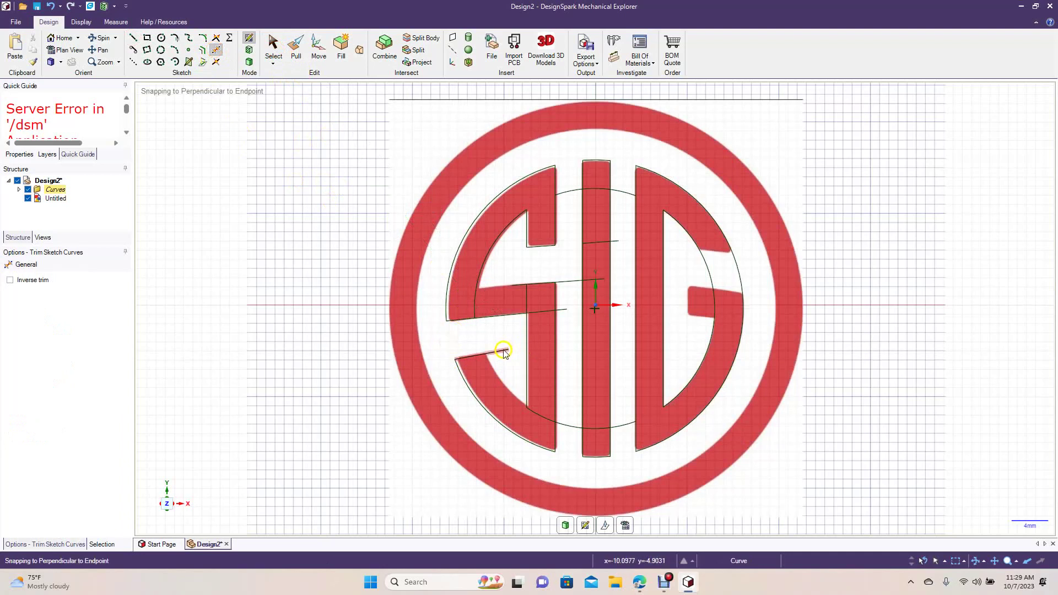
click(546, 423)
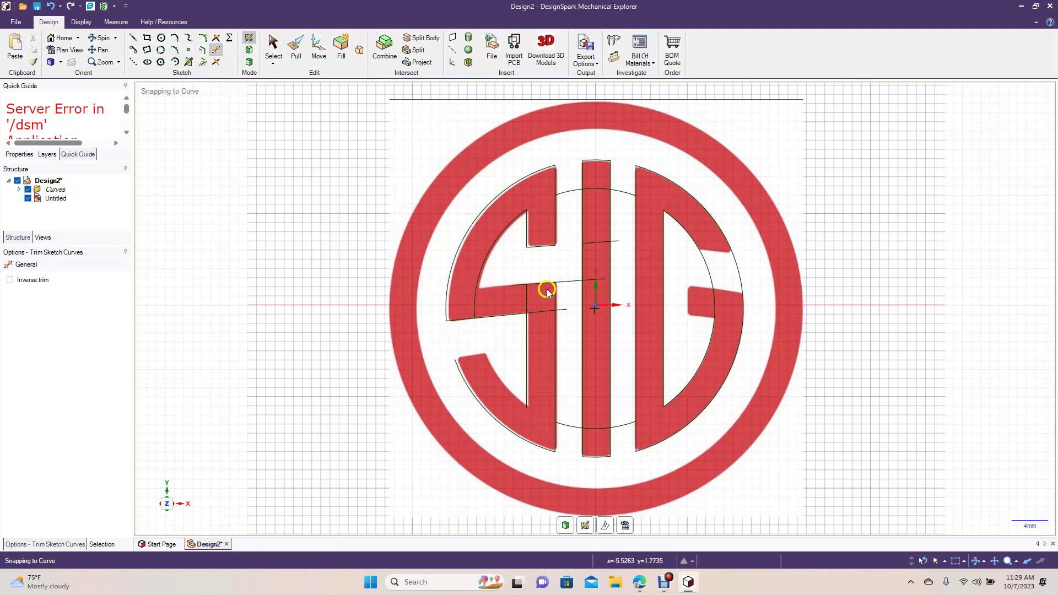
click(577, 284)
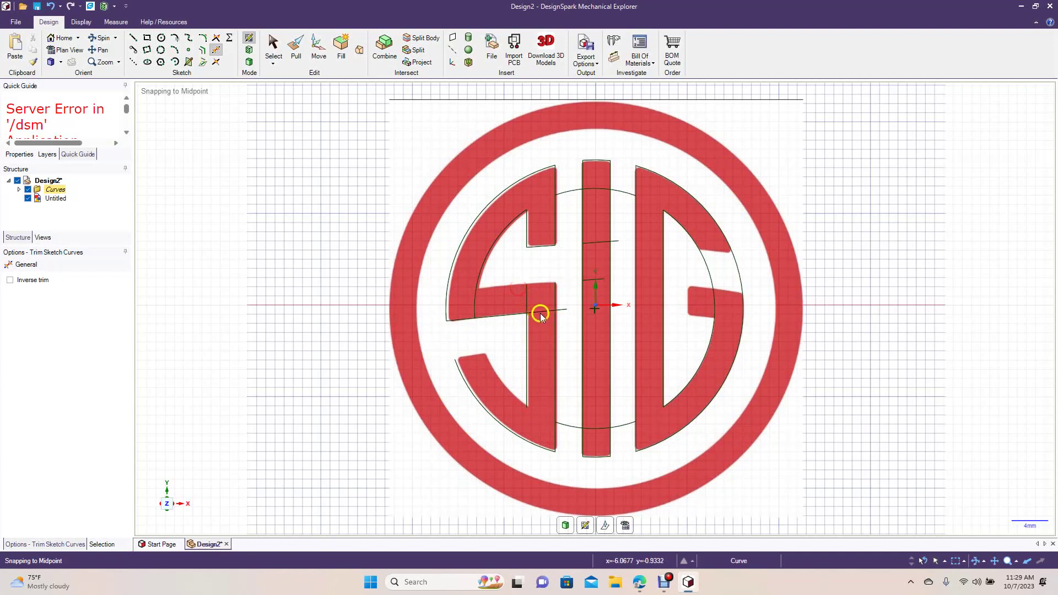
click(527, 303)
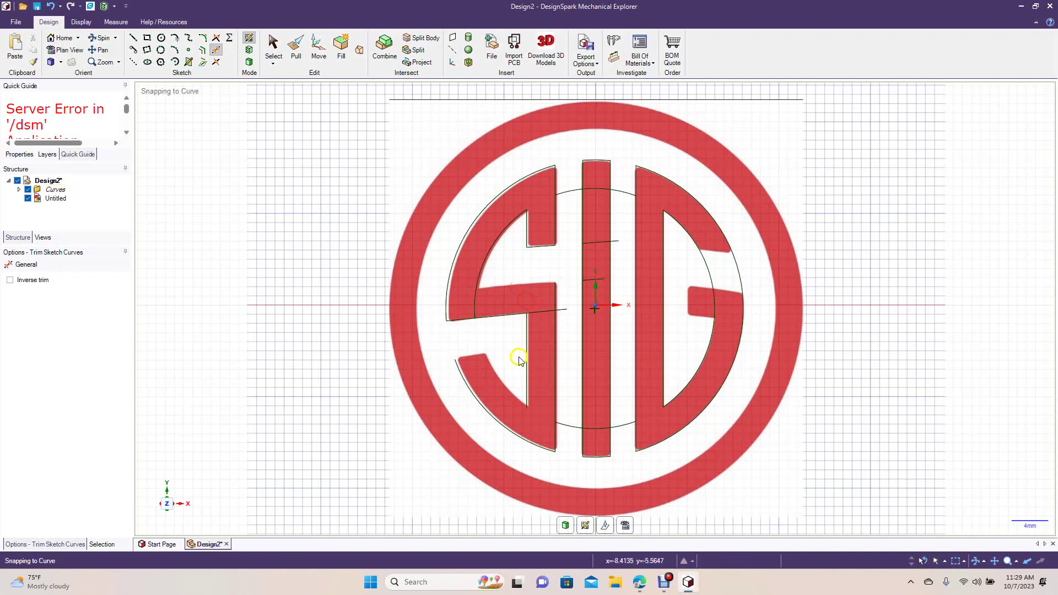
click(558, 313)
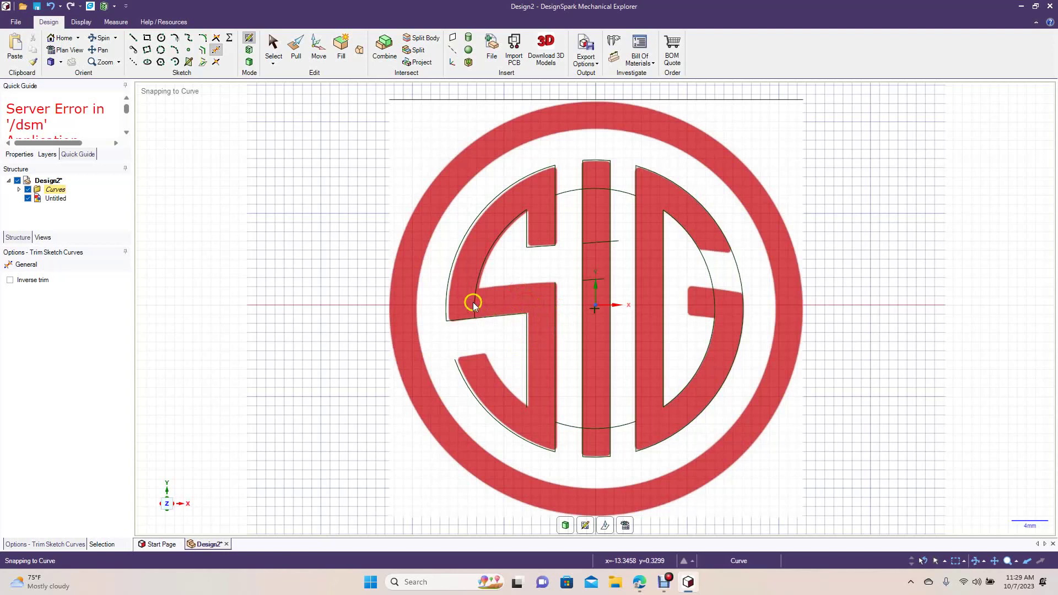
Sketch a line about 8.65 mm long at 4.5° along the upper edge of the S's middle bar and trim the inner arc below it.
click(133, 38)
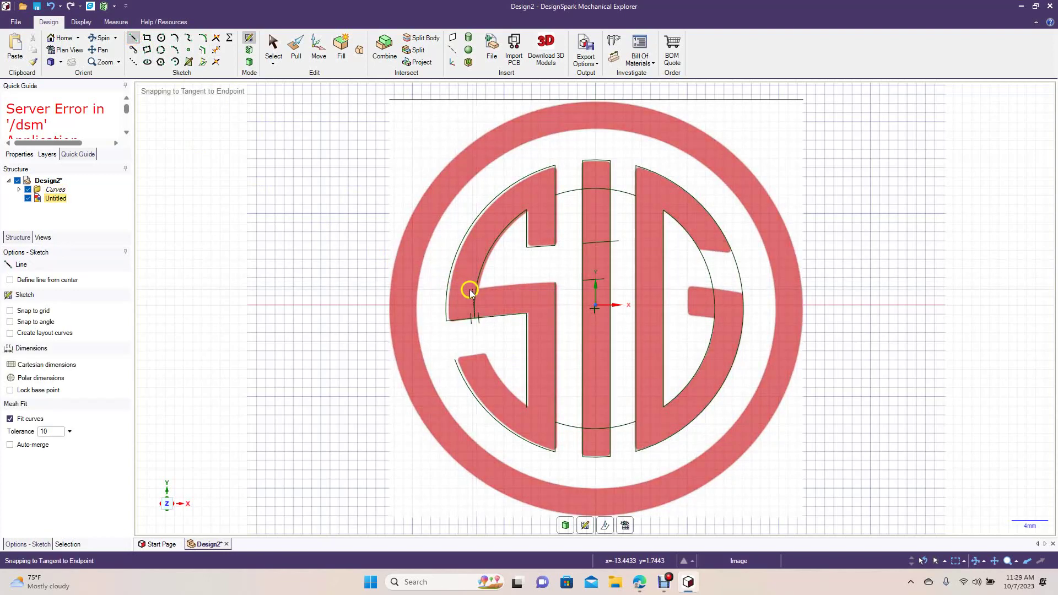
click(476, 288)
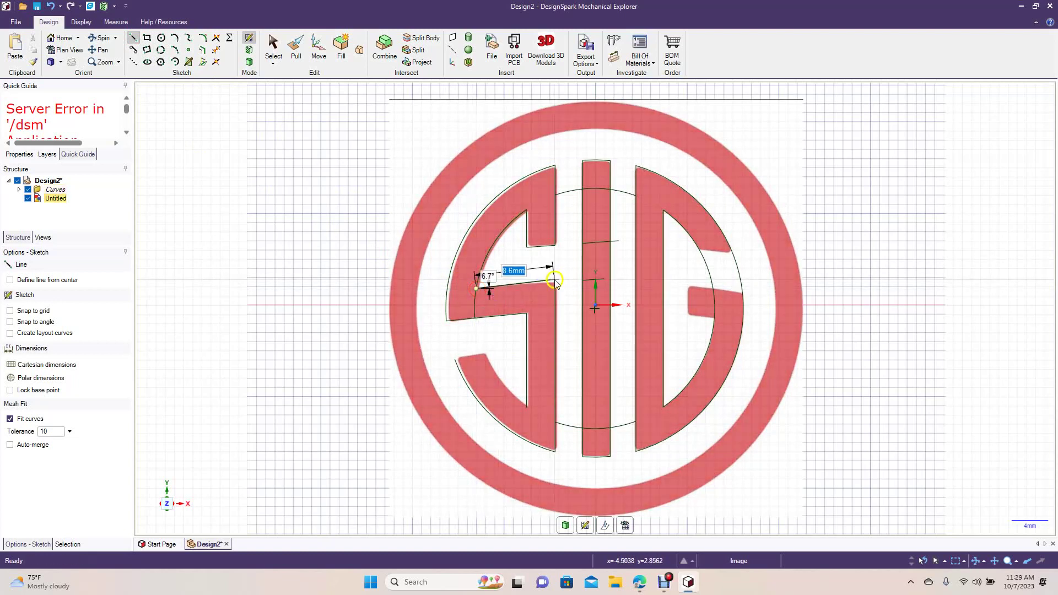
click(555, 284)
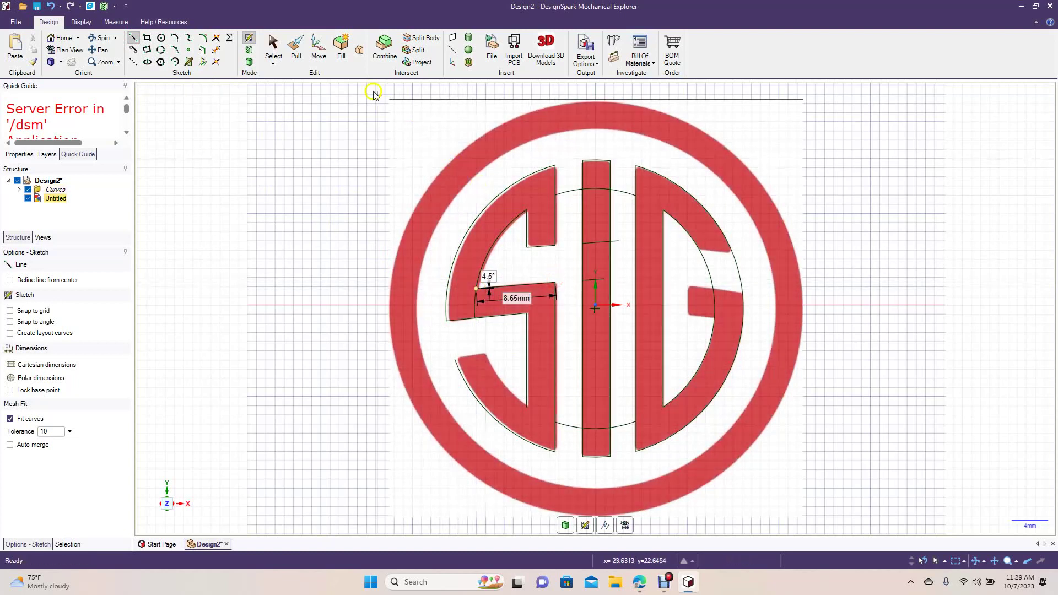
click(273, 55)
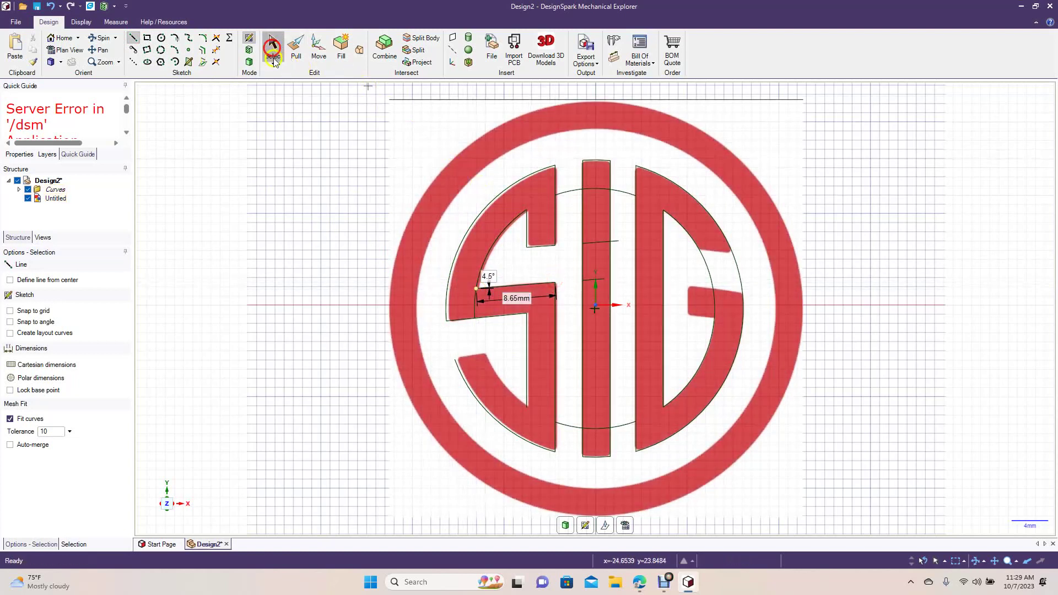
click(216, 51)
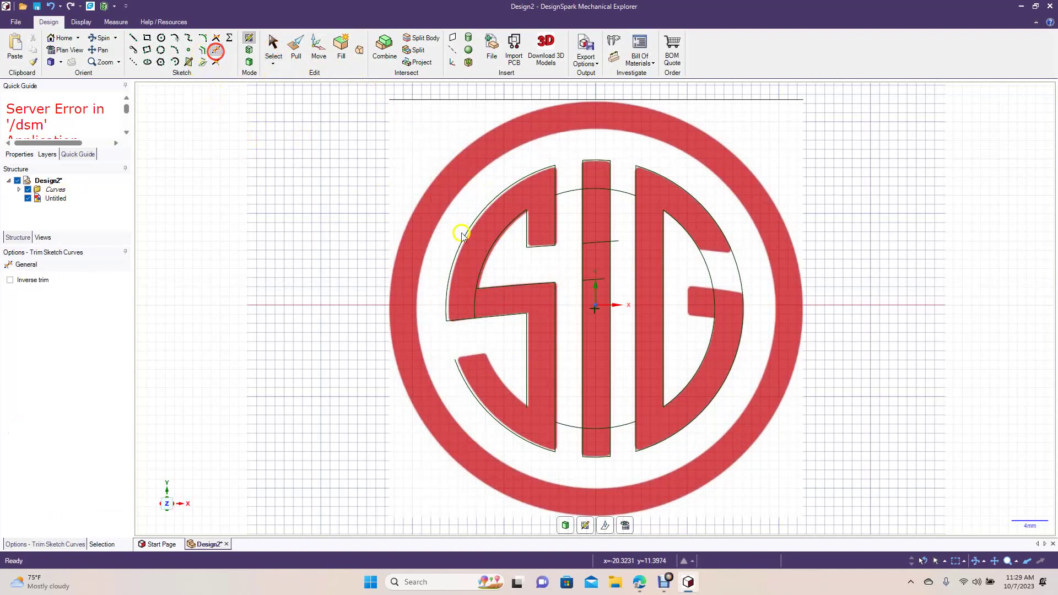
click(477, 303)
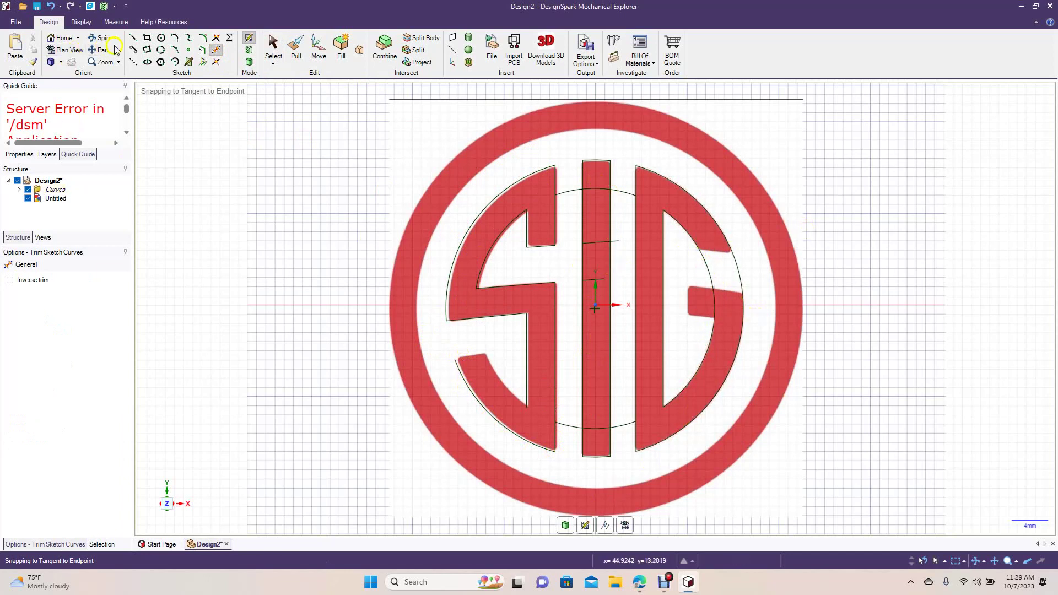
Sketch a slanted line along the end of the G's upper tip, from the inner arc to beyond the outer arc.
click(133, 37)
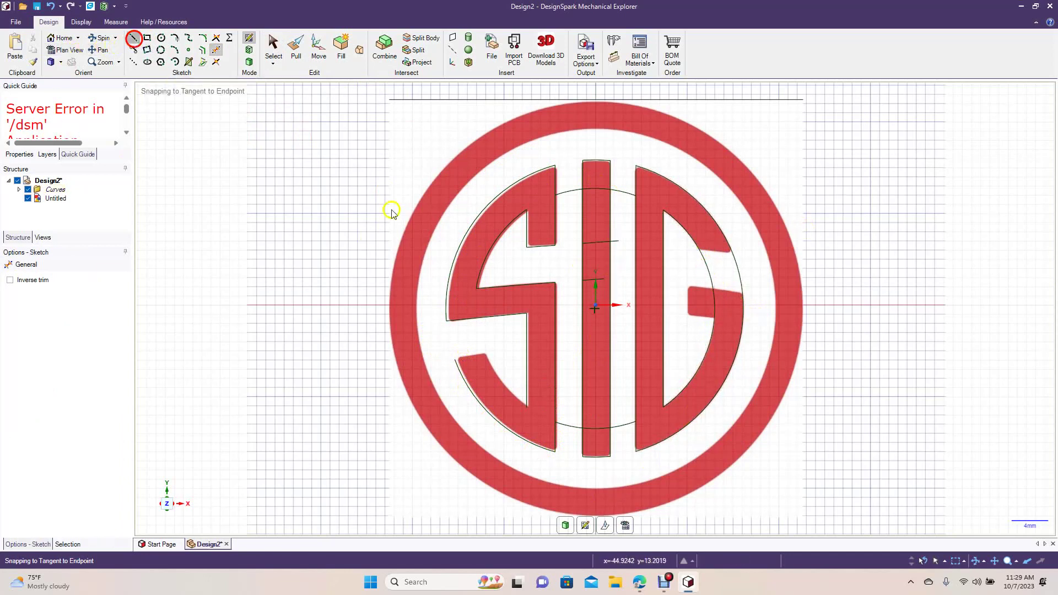
click(698, 250)
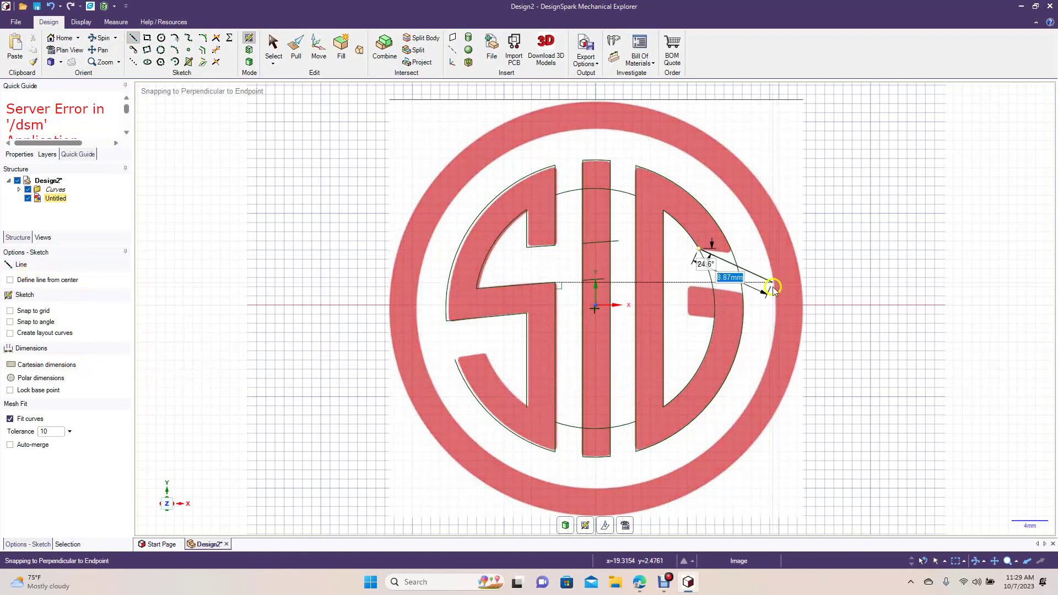
click(759, 254)
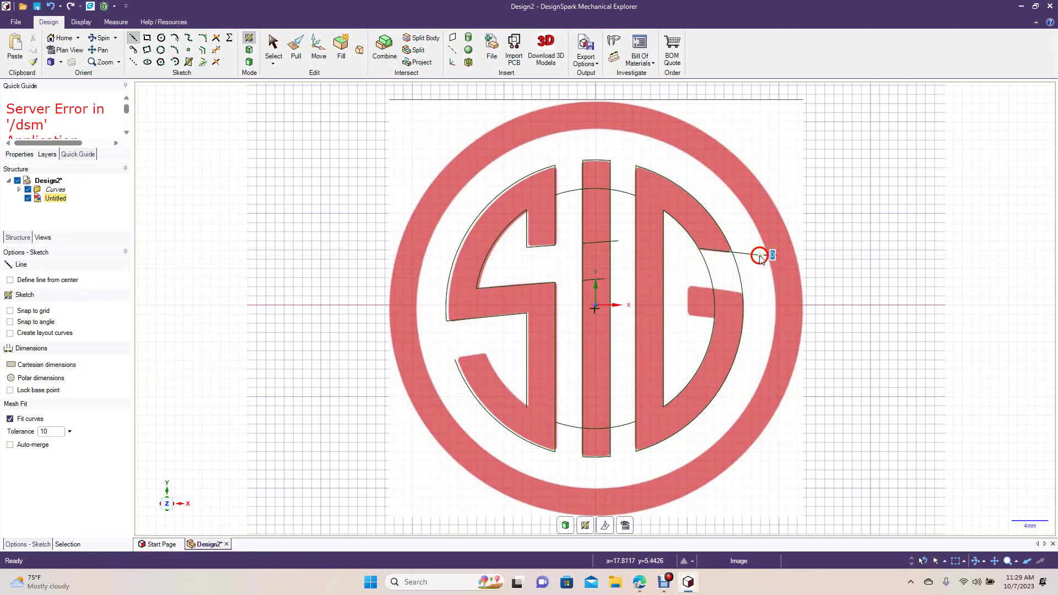
click(273, 44)
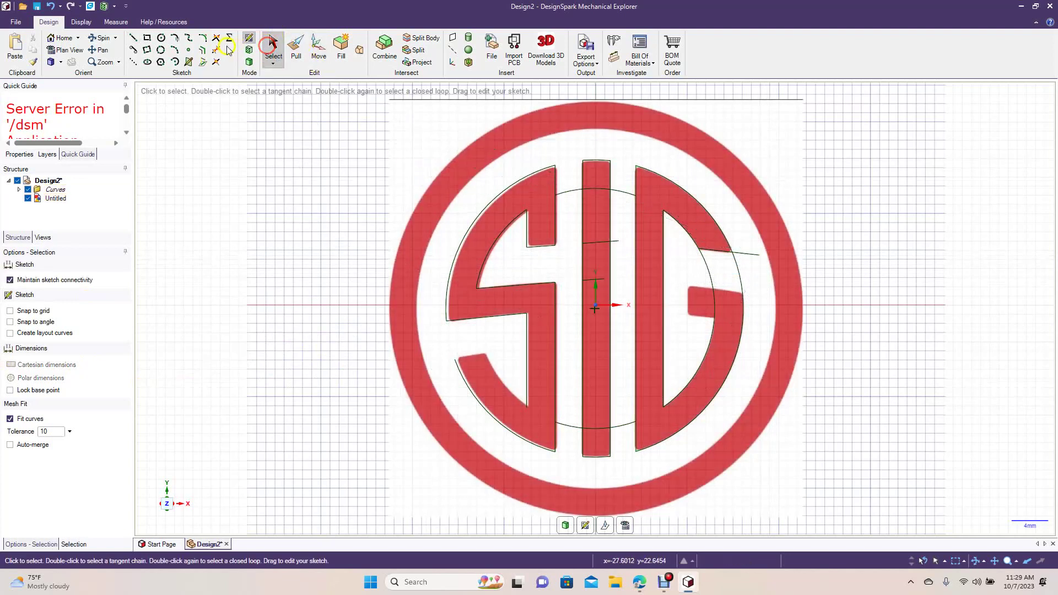
click(217, 52)
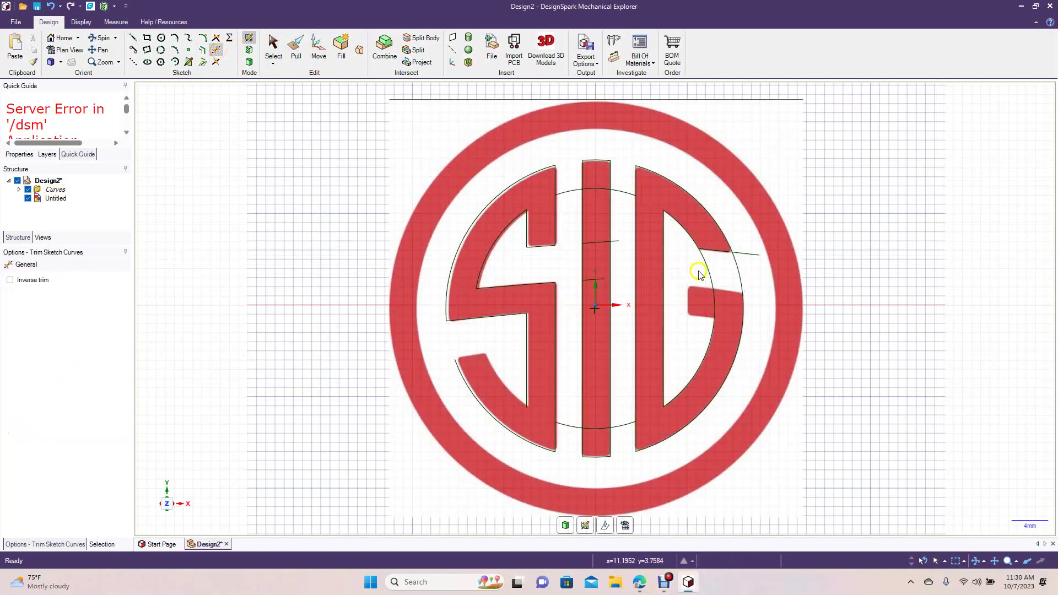
Sketch a slanted line about 8.4 mm long along the top of the G's bar and a vertical line about 3.6 mm down its inner end.
click(133, 38)
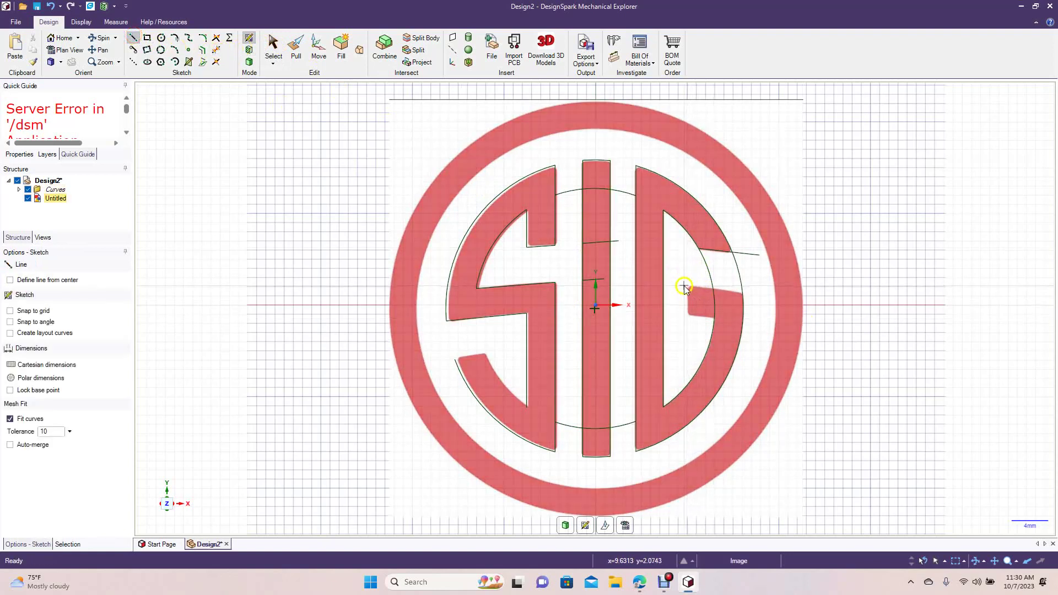
click(684, 285)
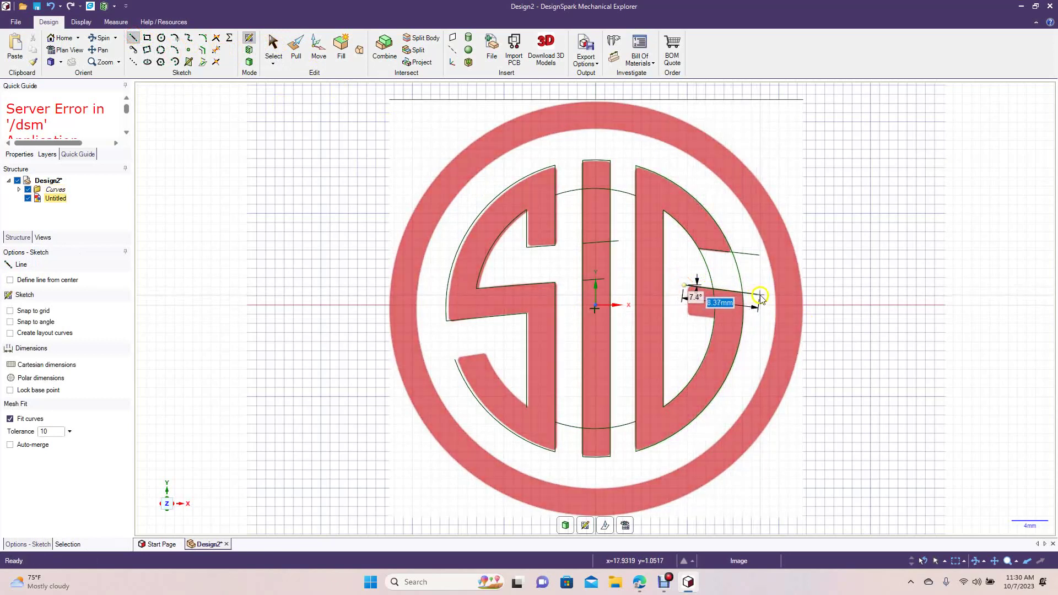
click(759, 296)
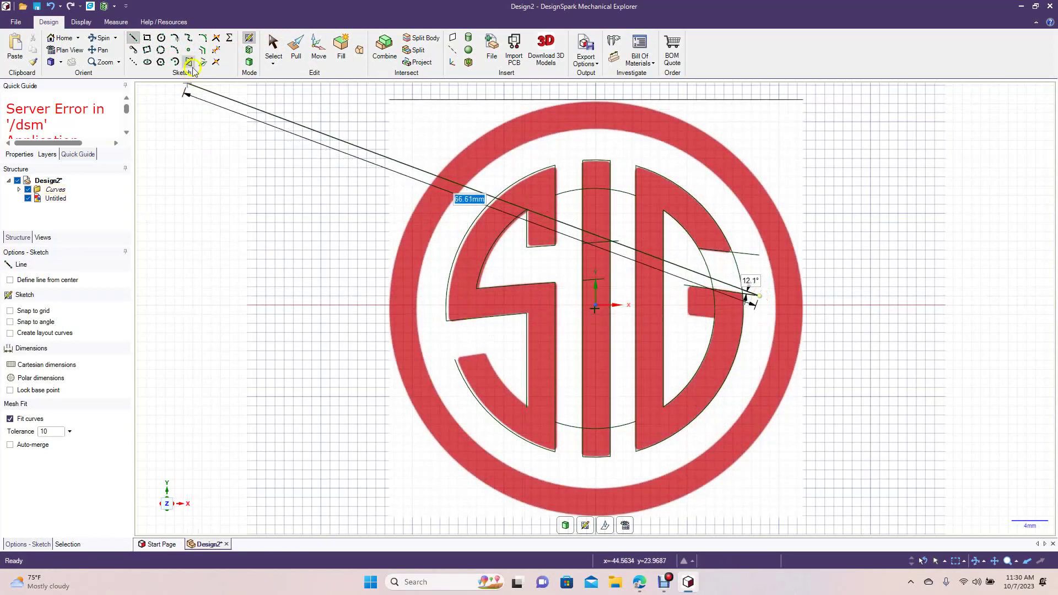
click(272, 47)
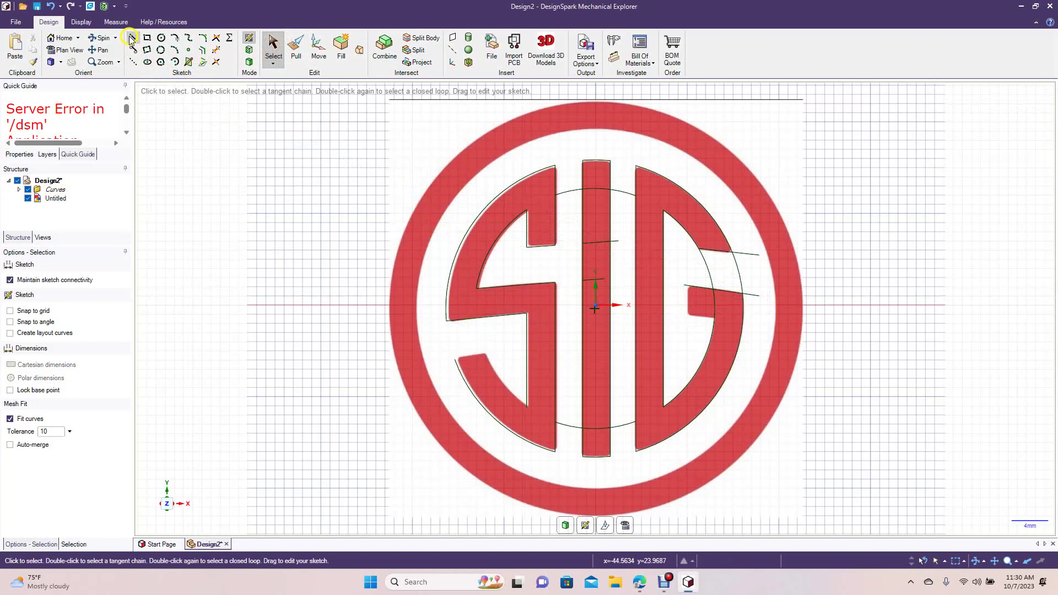
click(133, 38)
click(685, 286)
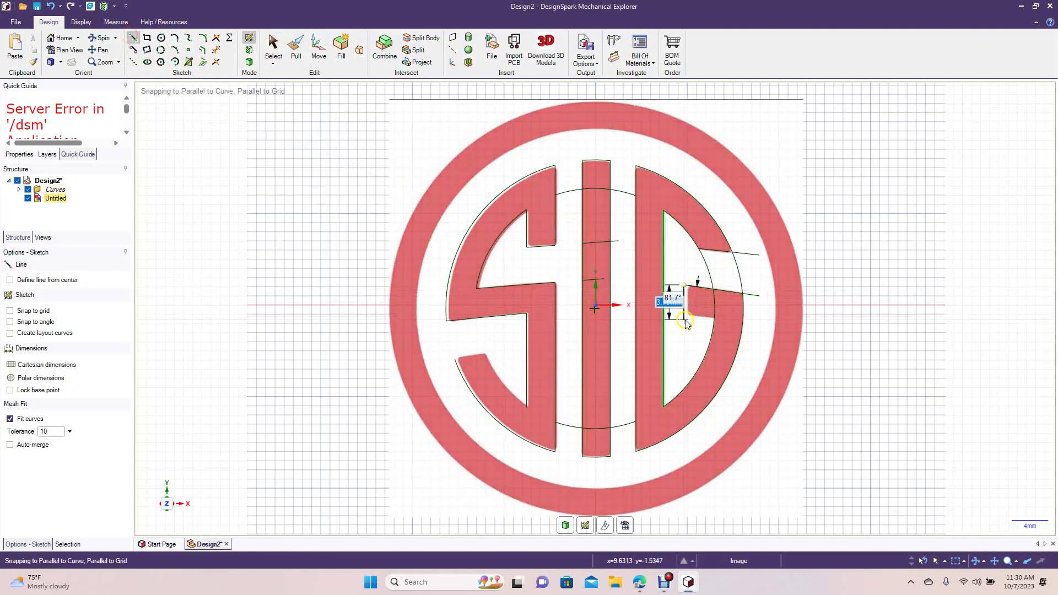
click(274, 45)
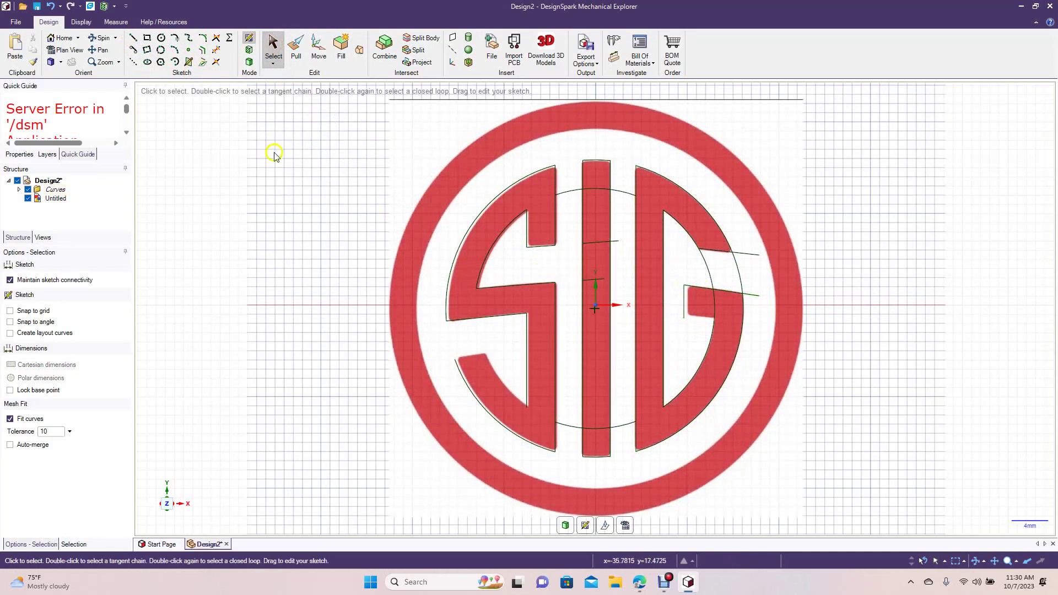
Offset the slanted line on top of the G's bar about 3.25 mm down to the bar's lower edge.
click(202, 50)
click(704, 289)
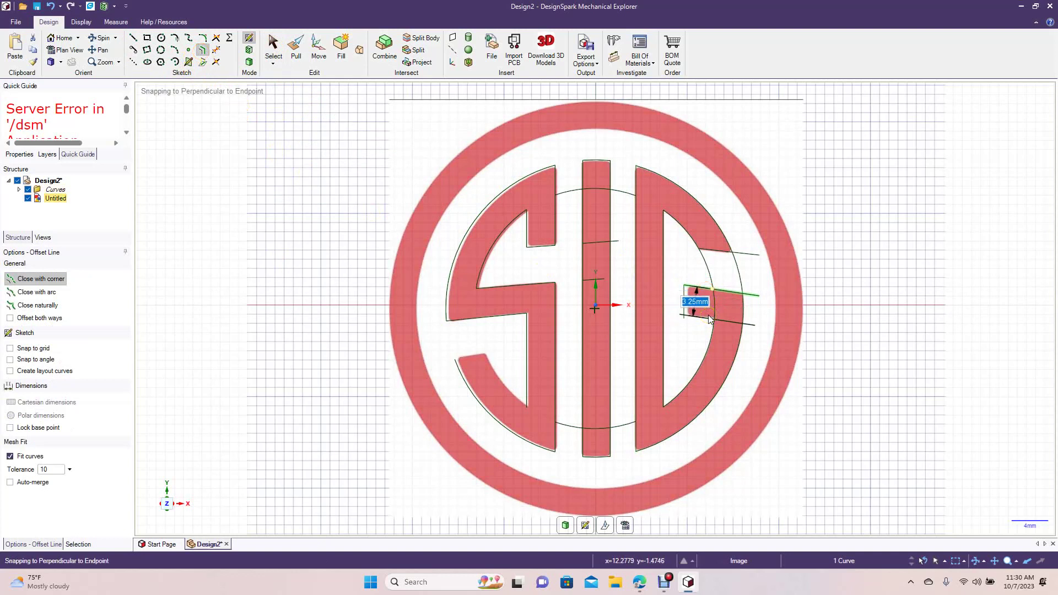
click(709, 319)
click(271, 44)
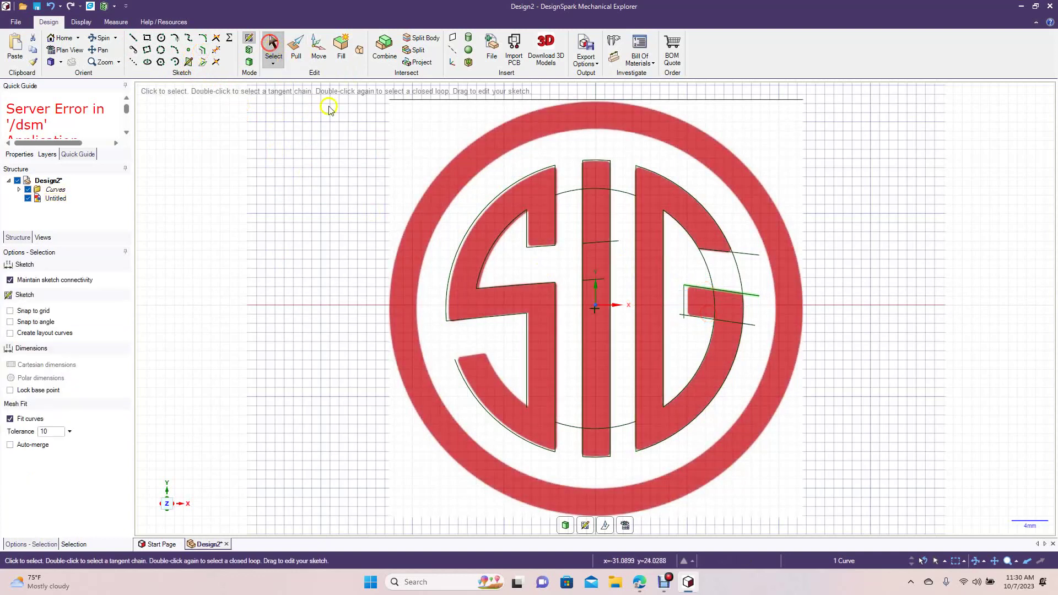
Move the vertical line about 0.6 mm right onto the inner end of the G's bar.
click(685, 304)
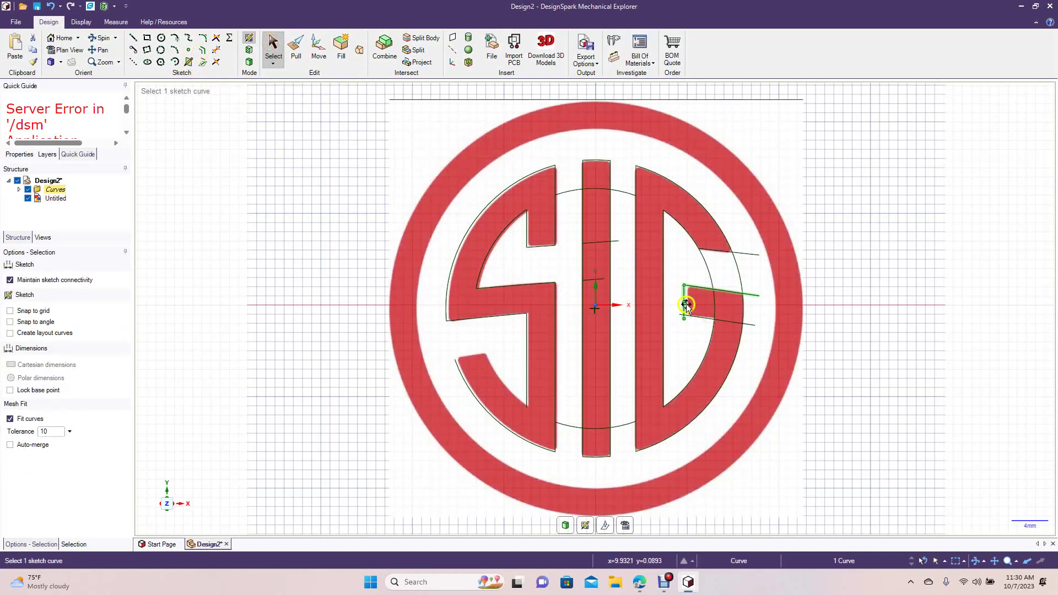
click(321, 51)
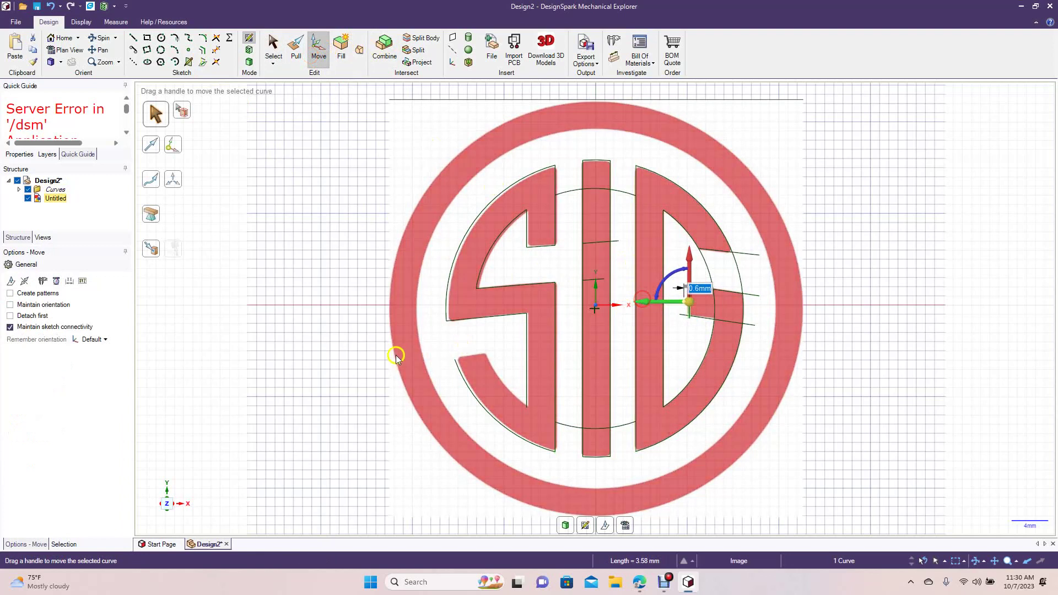
click(319, 368)
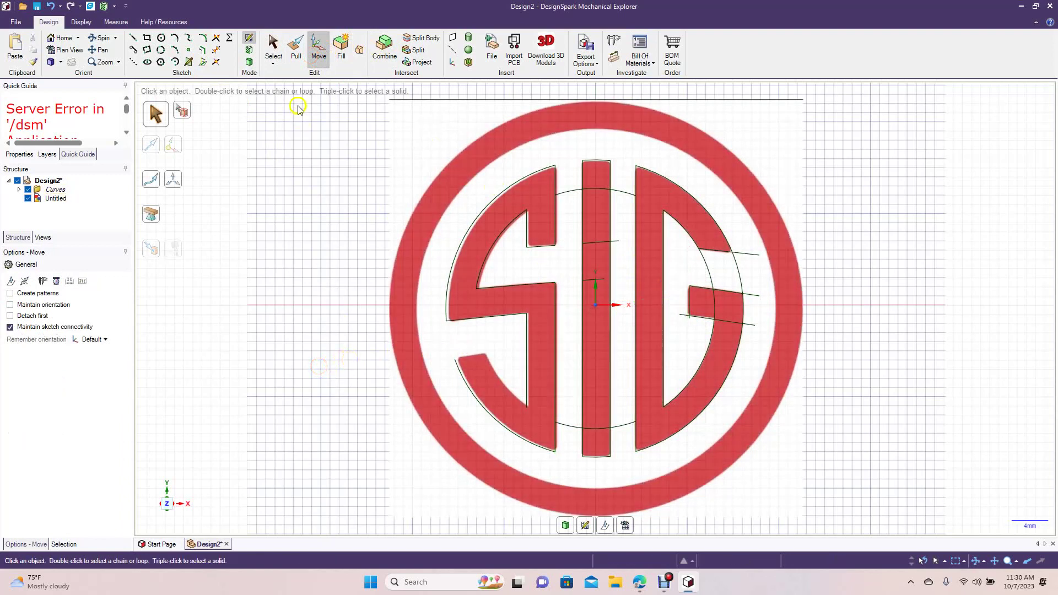
Trim the overrun at the inner end of the G's bar, the inner arc across the bar and gap, and the line pieces between the arcs.
click(216, 51)
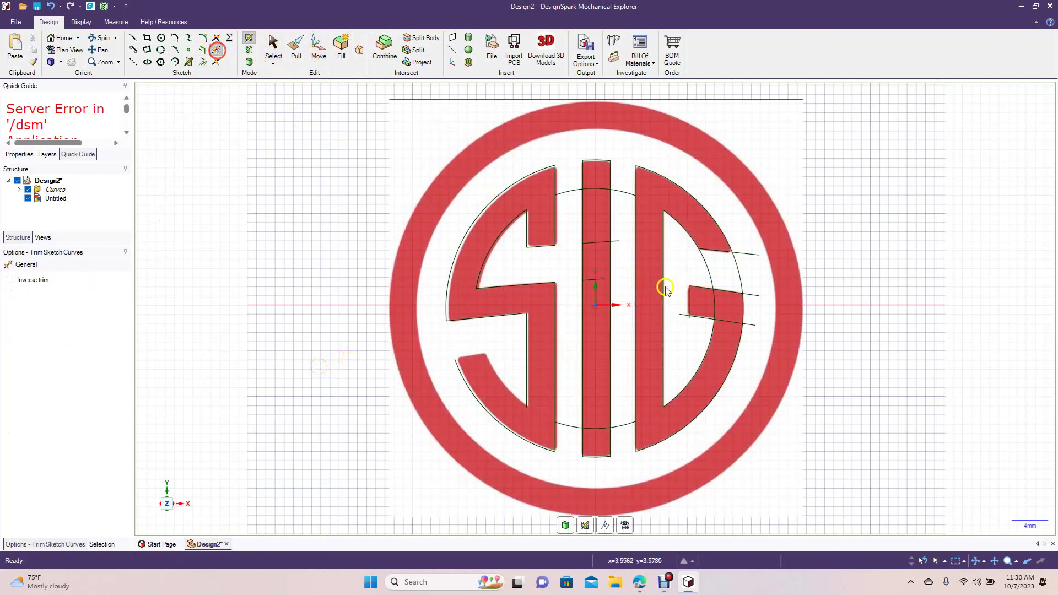
click(690, 321)
click(715, 310)
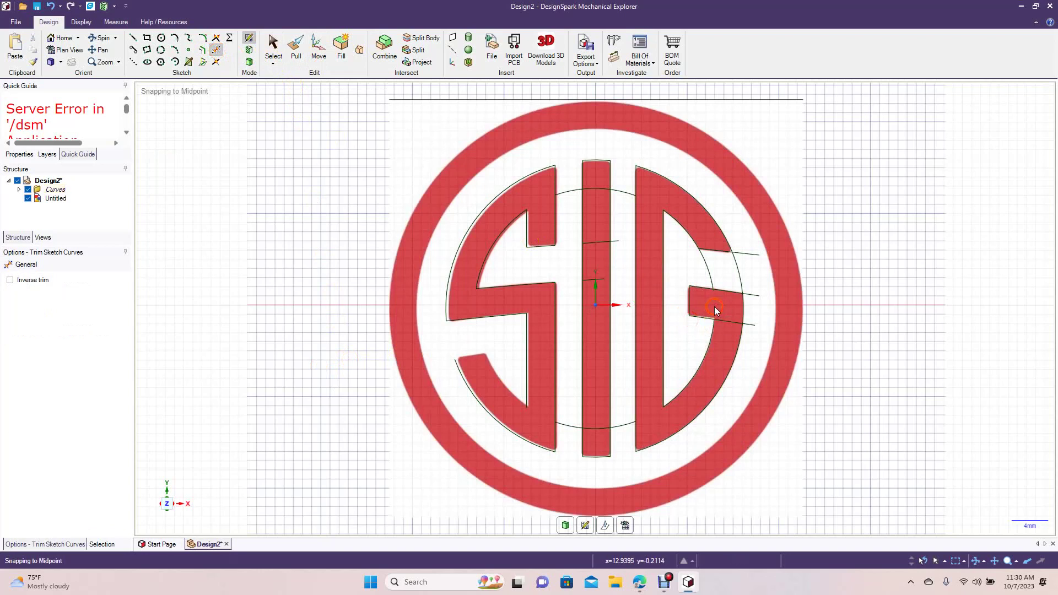
click(728, 293)
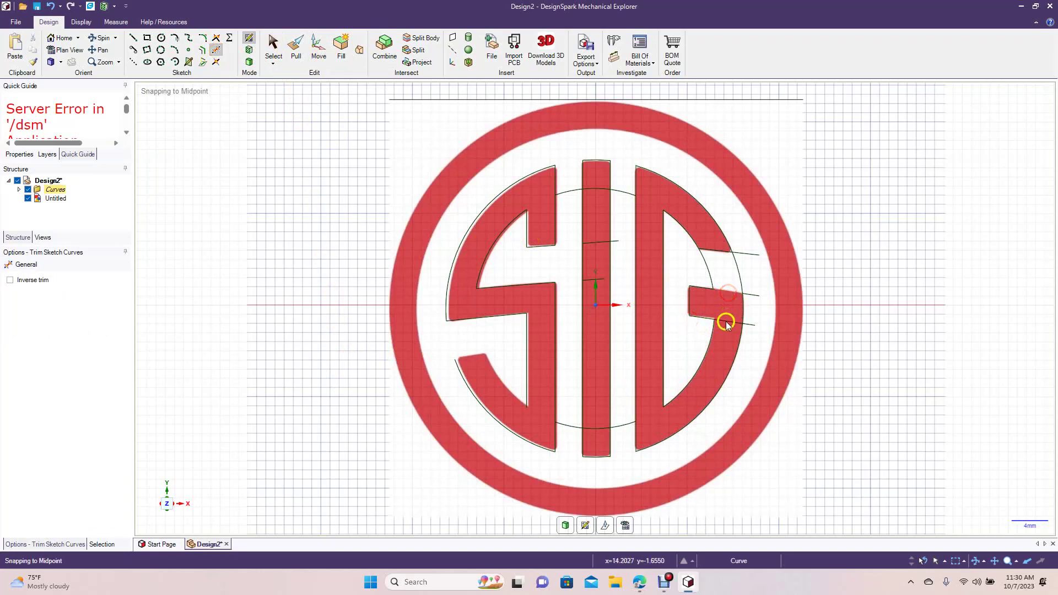
click(711, 279)
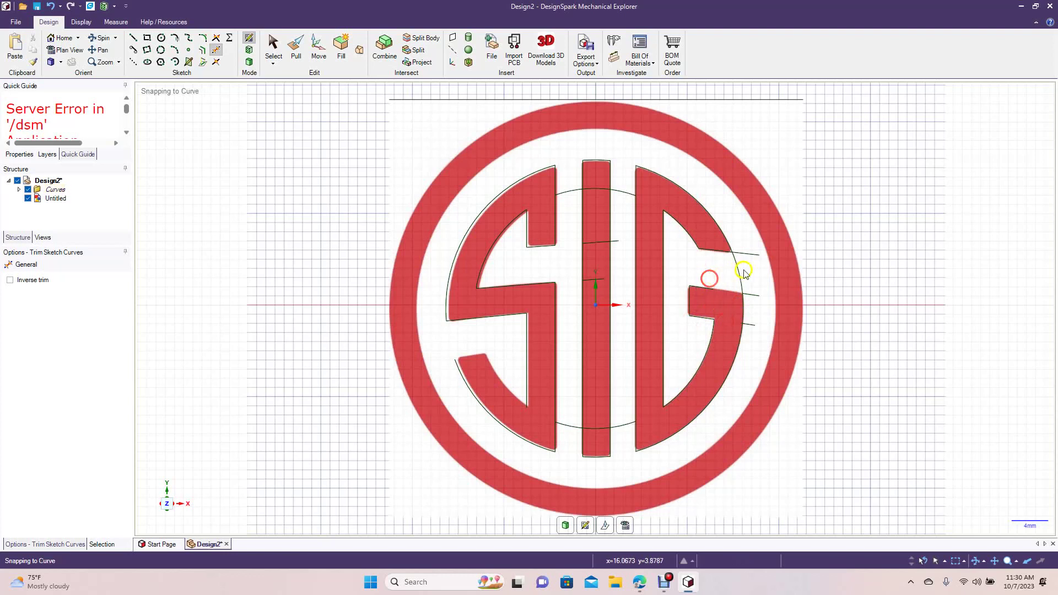
Trim the outer arc across the G's gap and the slanted line overruns outside the outer arc.
click(742, 269)
click(744, 257)
click(748, 296)
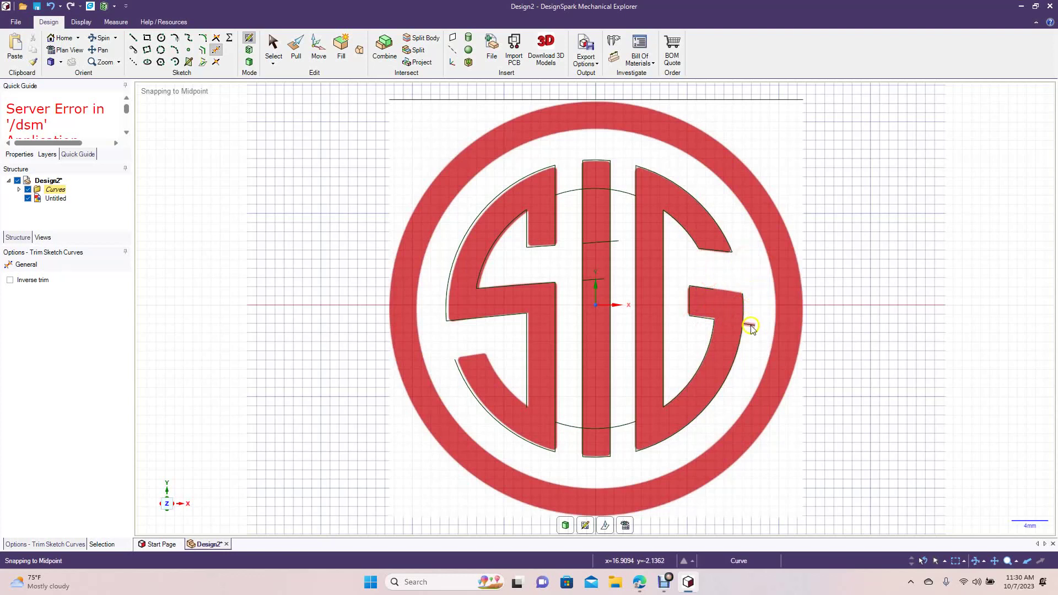
click(750, 326)
click(701, 294)
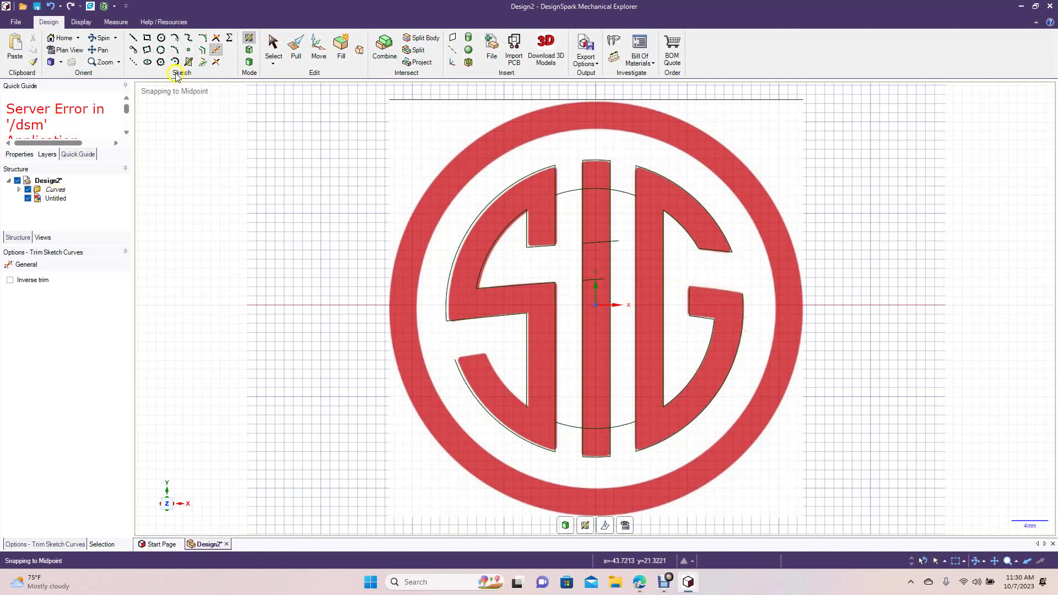
Draw a line along the top edge of the G's bar, from the outer arc to the bar's inner end.
click(134, 40)
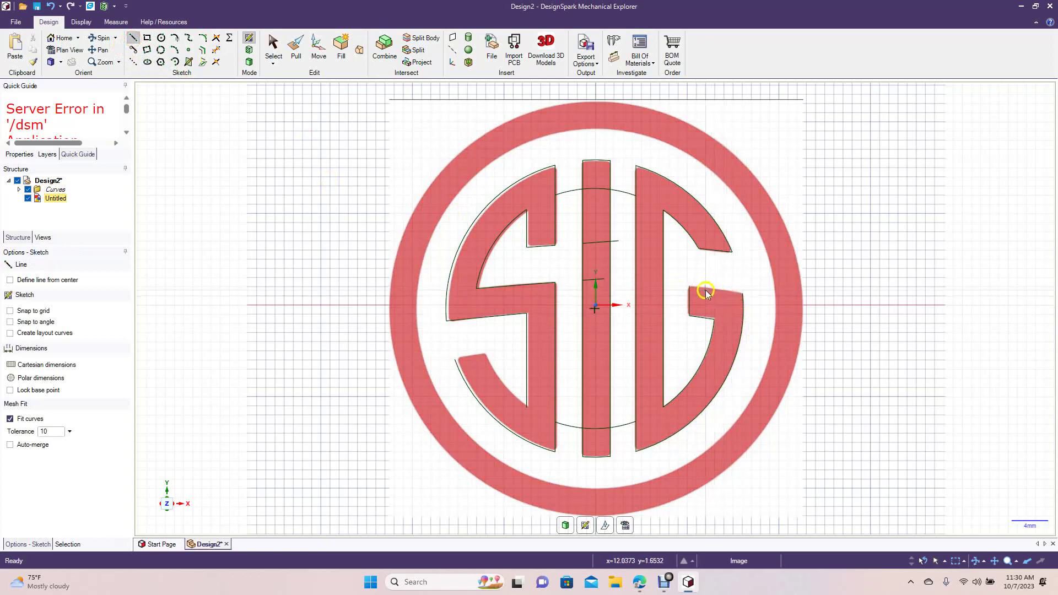
click(741, 295)
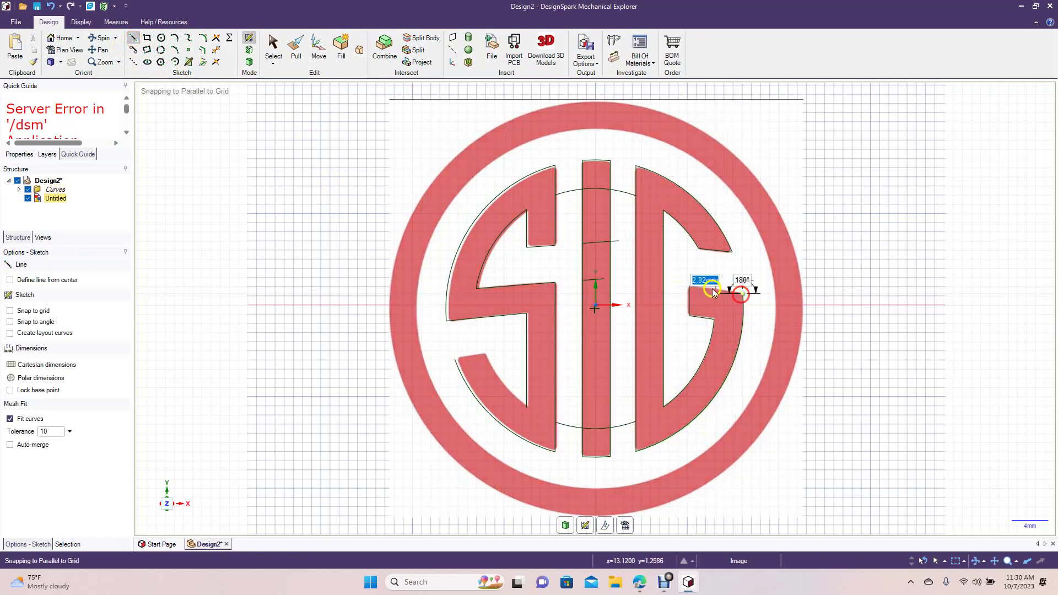
click(690, 287)
click(273, 47)
click(269, 218)
Delete the inserted logo image behind the sketch curves.
click(612, 420)
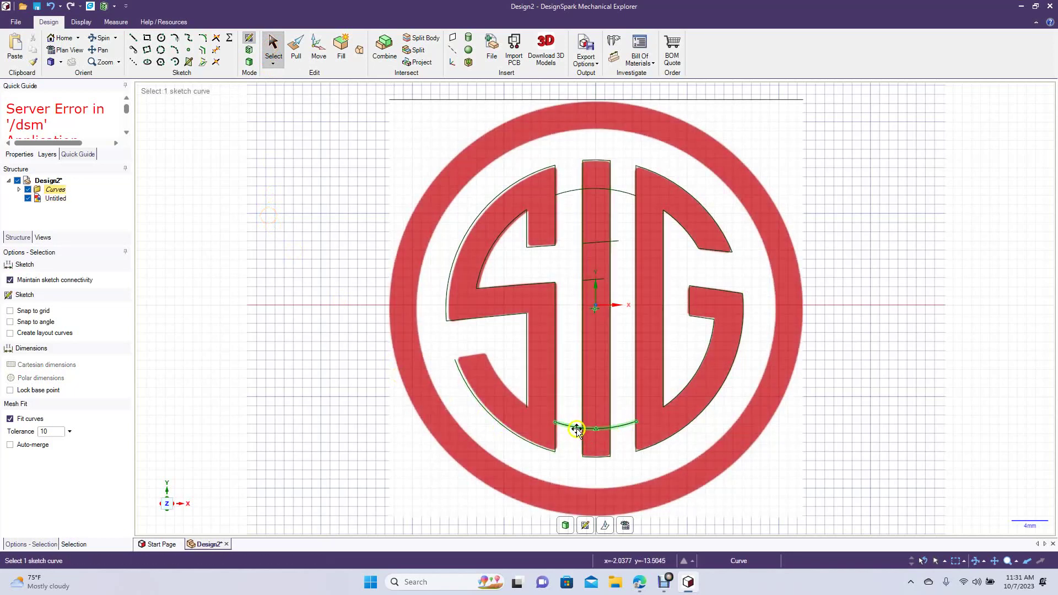
click(438, 249)
click(402, 152)
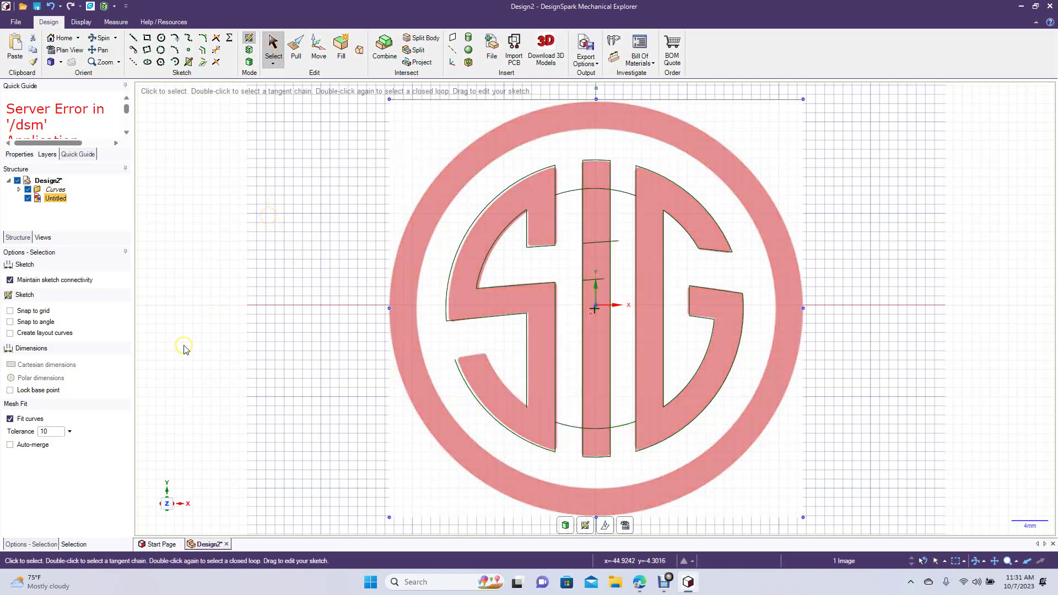
key(Delete)
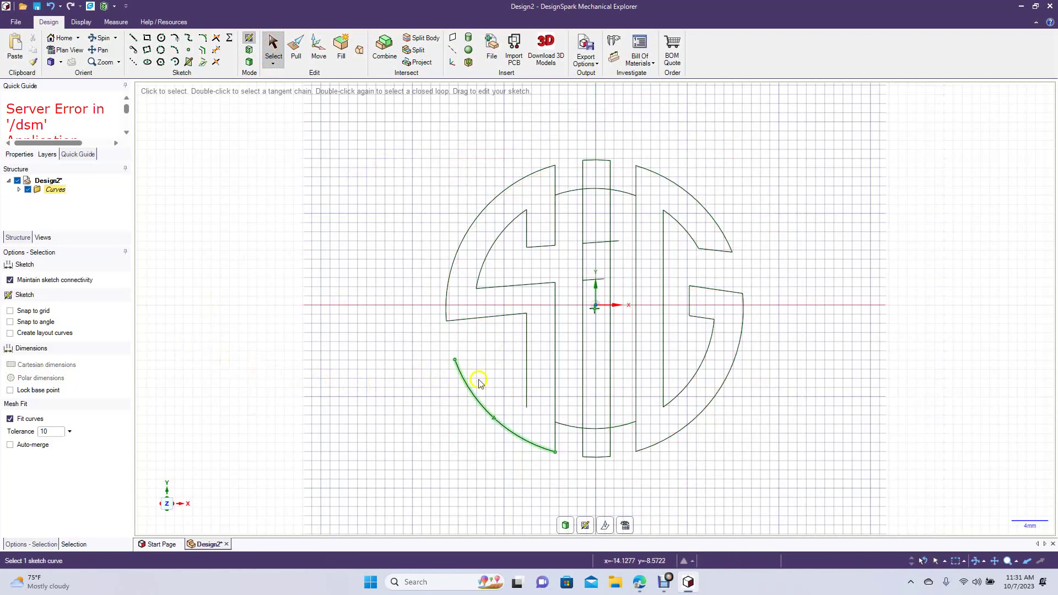
Trim the leftover upper and lower arcs and the two slanted line pieces crossing the I and its side gaps.
click(218, 52)
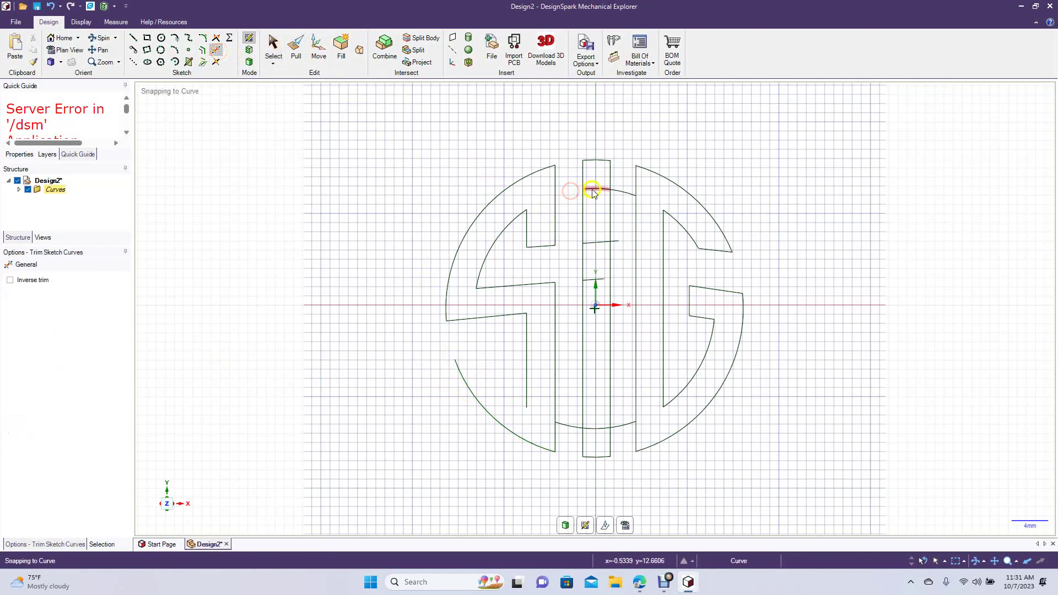
click(621, 193)
click(596, 243)
click(616, 243)
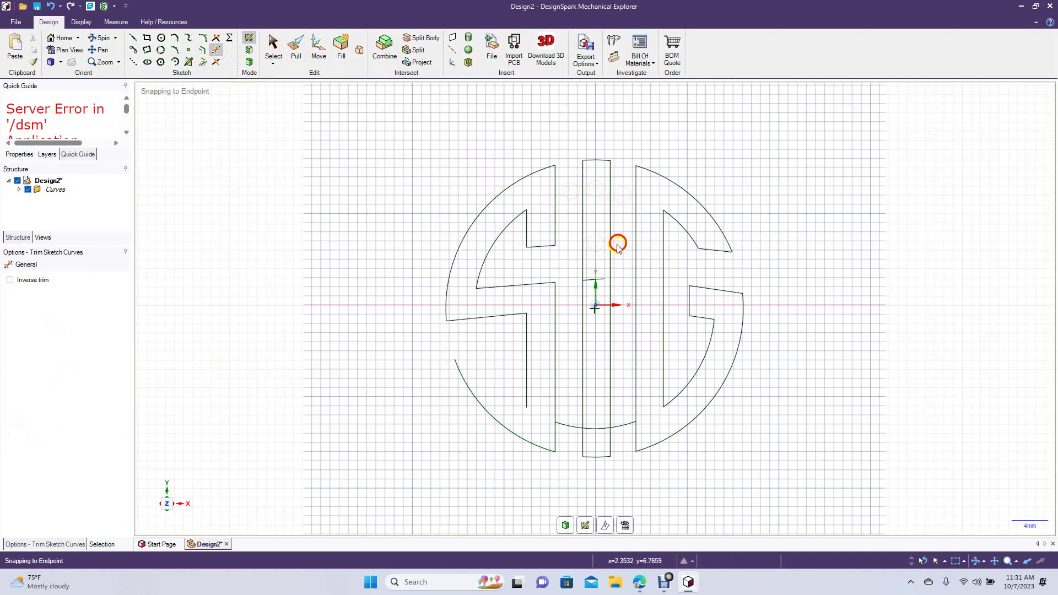
click(588, 279)
click(596, 428)
click(574, 425)
click(619, 428)
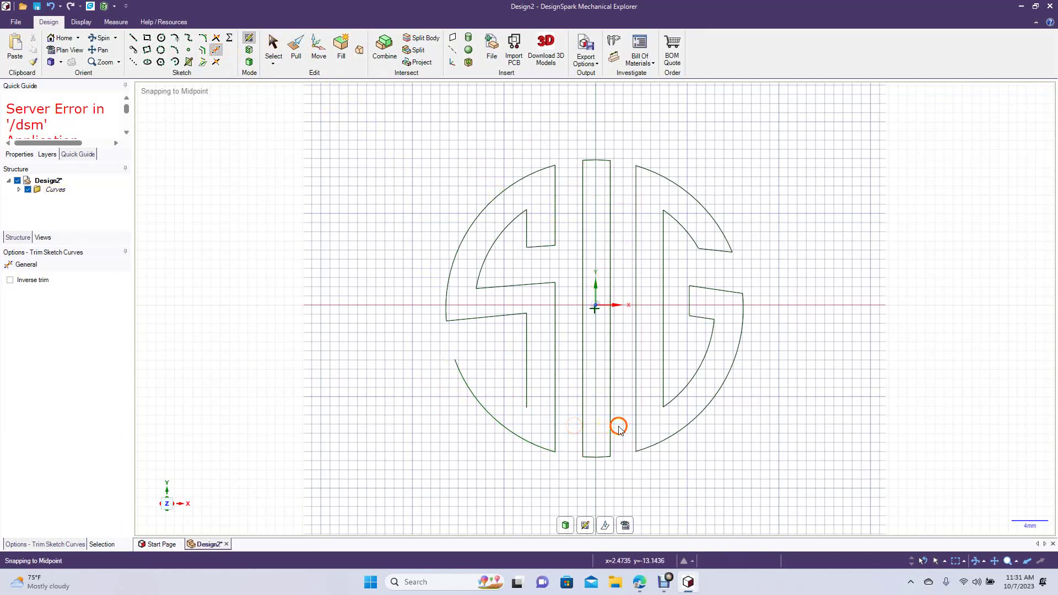
click(421, 324)
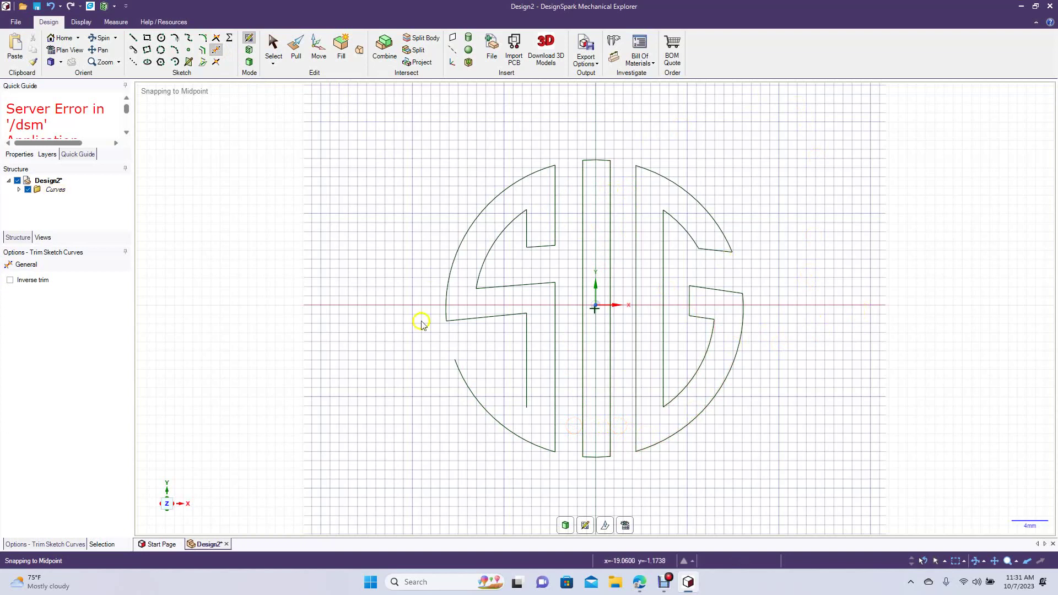
Offset the S's lower outer arc about 3.12 mm inward to the lower end of the inner vertical line.
click(204, 52)
click(466, 380)
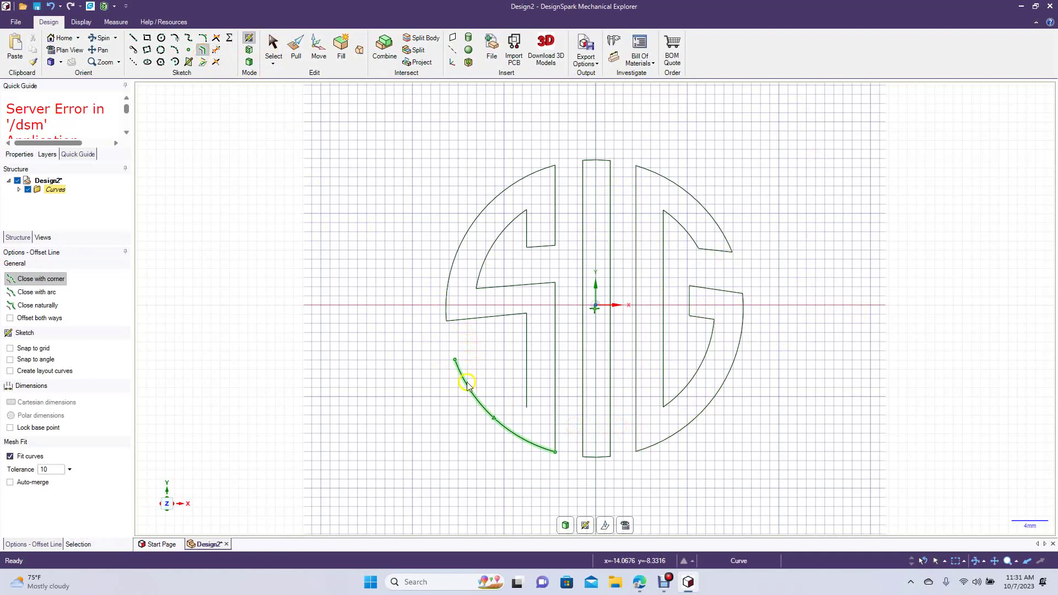
click(527, 408)
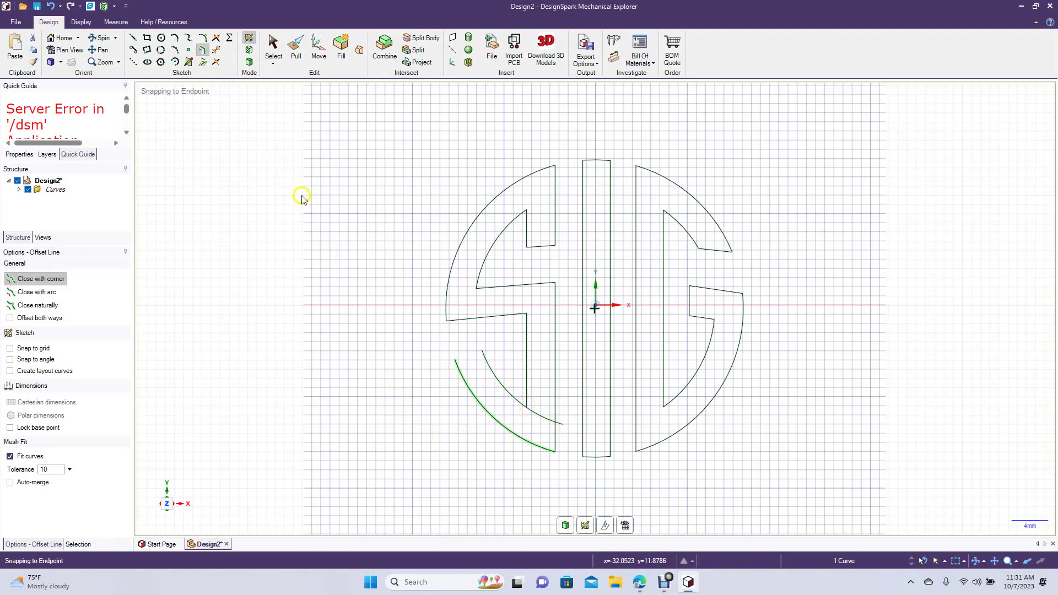
Draw a closing line about 3.12 mm long between the open ends of the S's two lower arcs.
click(134, 40)
click(455, 362)
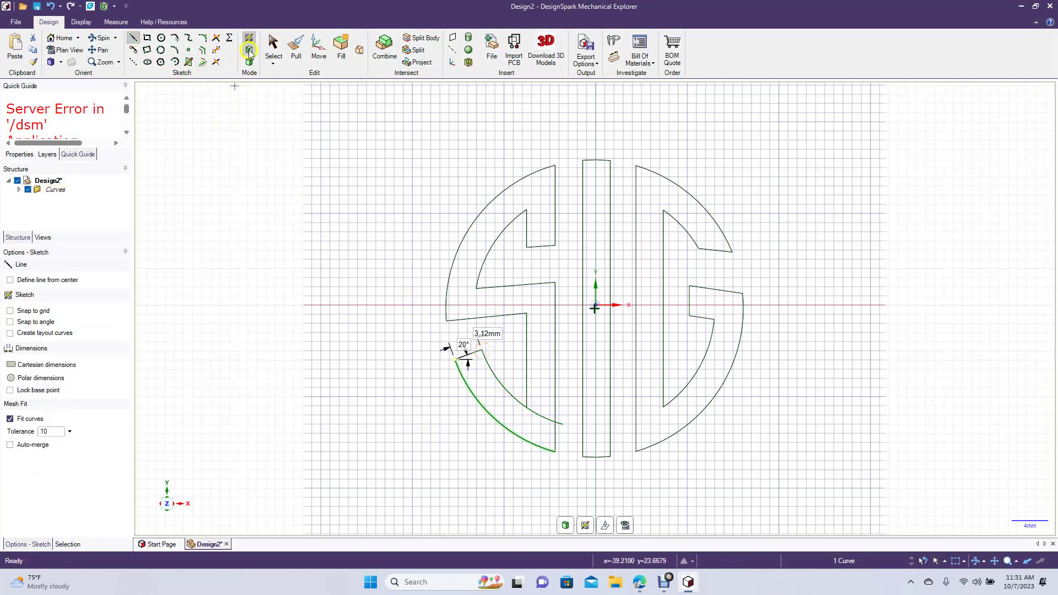
click(273, 49)
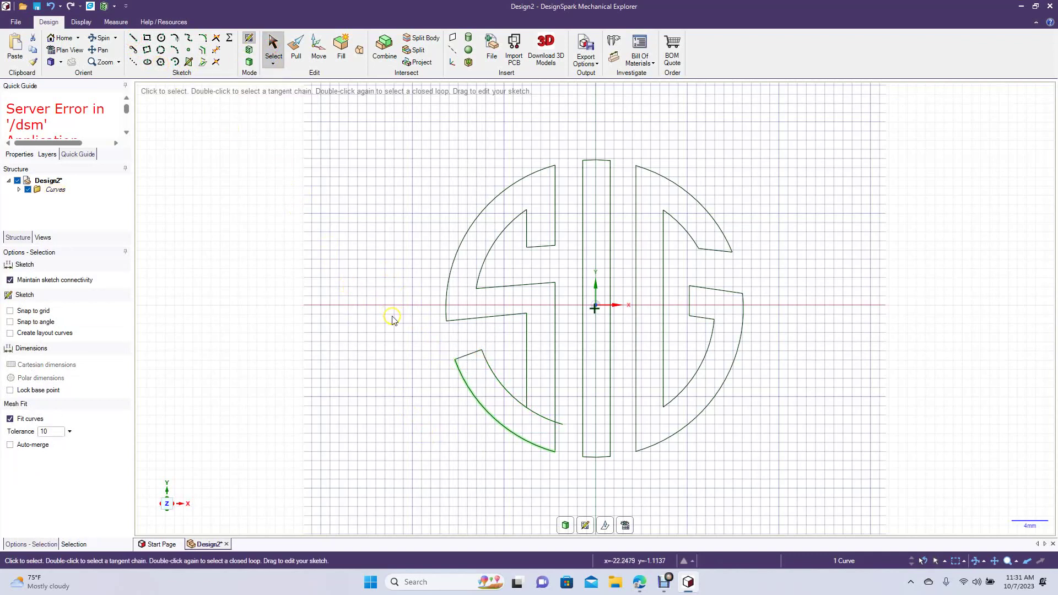
Open Untitled.jpg from the desktop to examine the shape of the S's lower end, and close it again.
click(1036, 7)
double_click(63, 19)
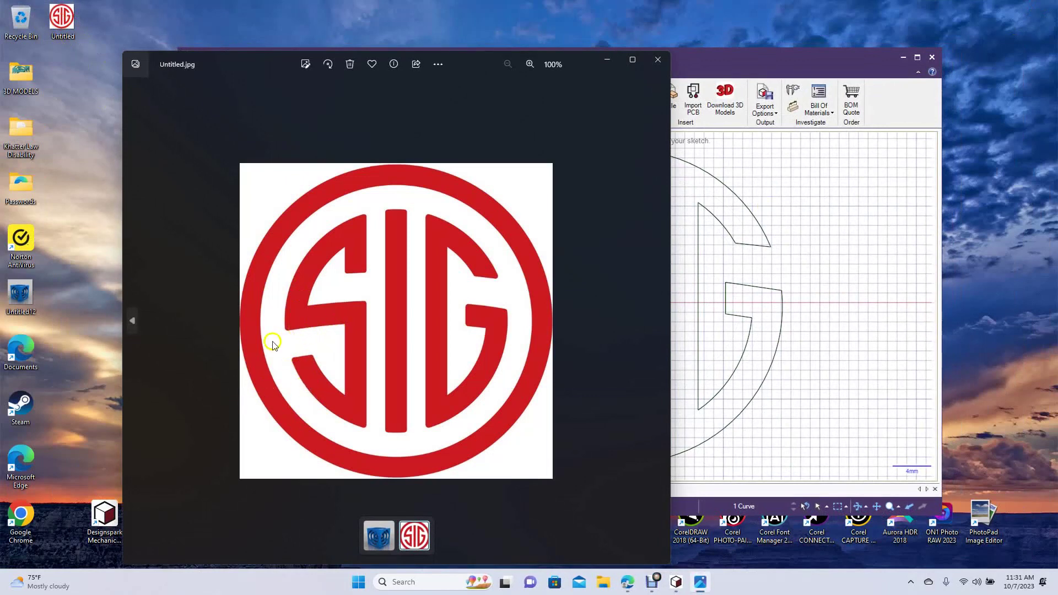
click(658, 59)
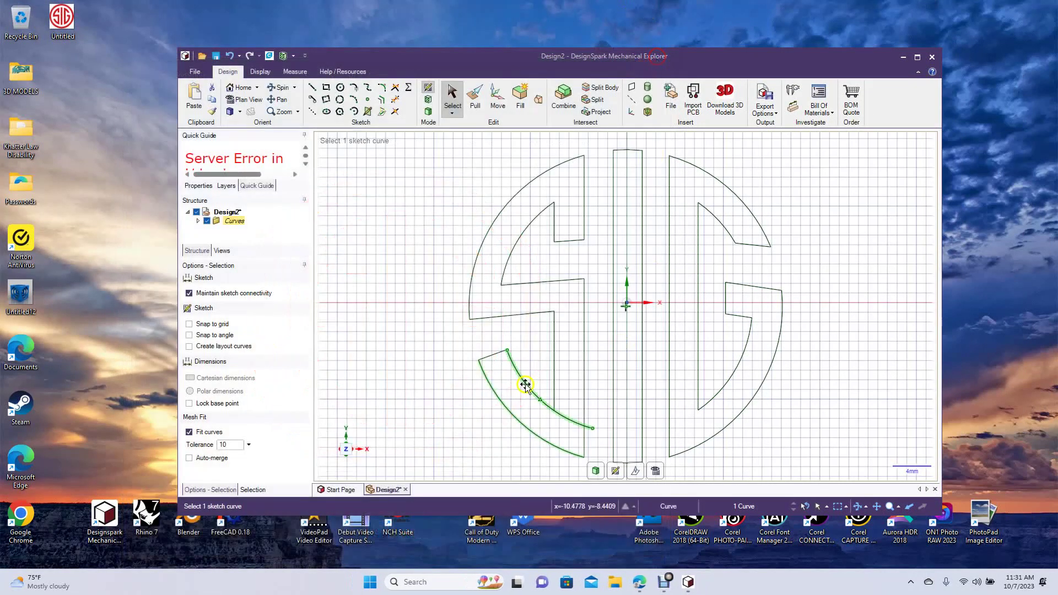
Replace the S's closing line with an offset of the bar's lower edge, about 4.2 mm down to the outer arc's endpoint.
click(494, 355)
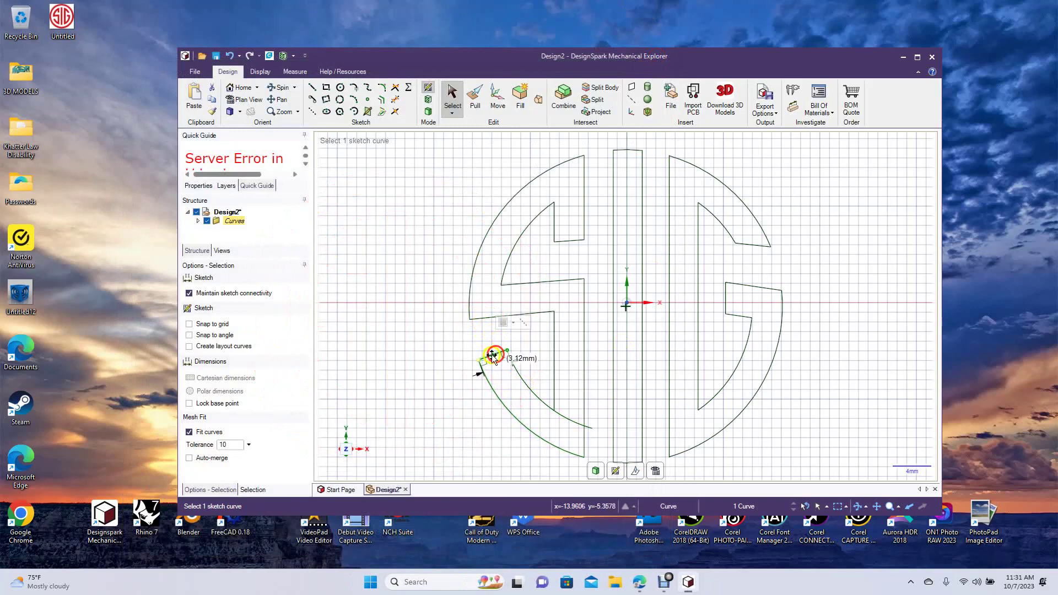
key(Delete)
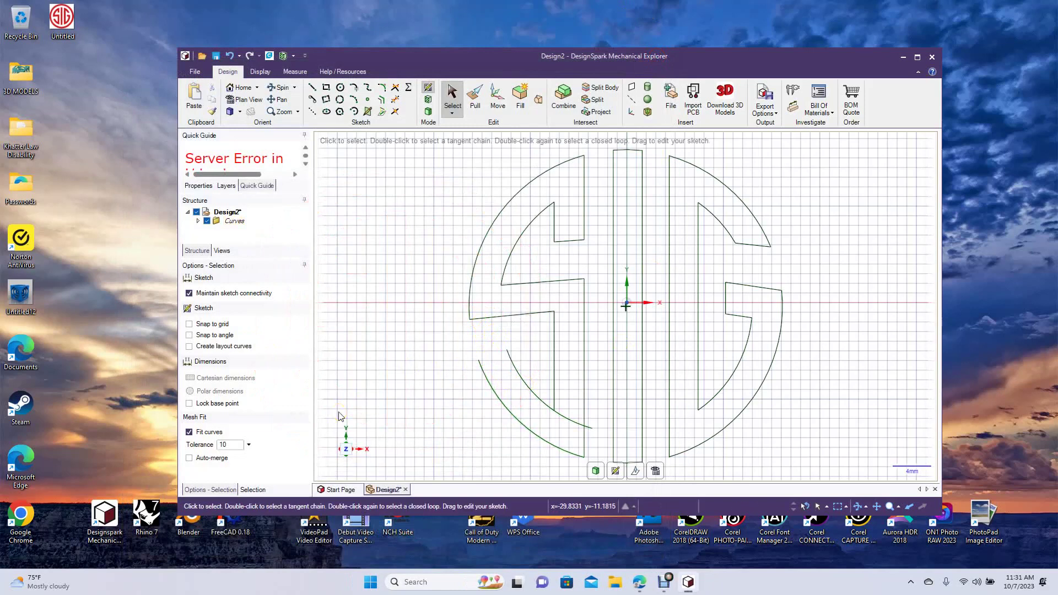
click(499, 315)
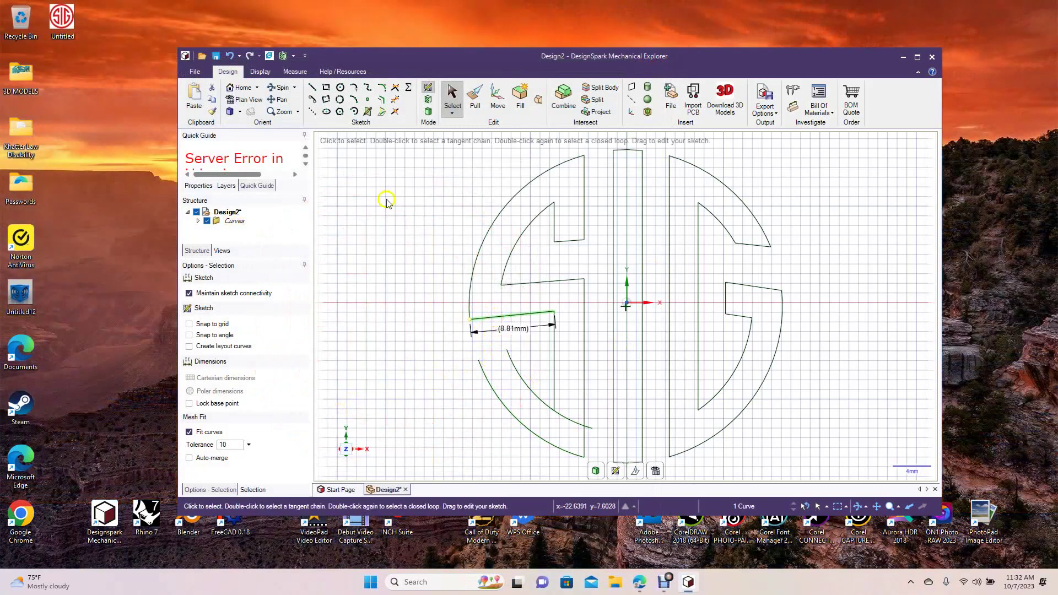
click(383, 104)
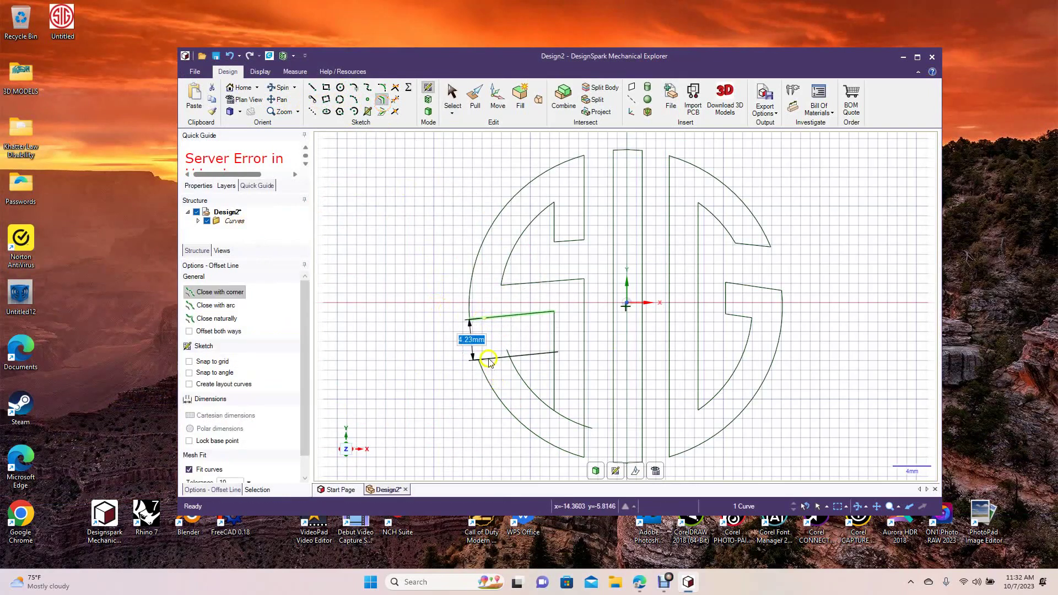
drag(489, 364, 479, 361)
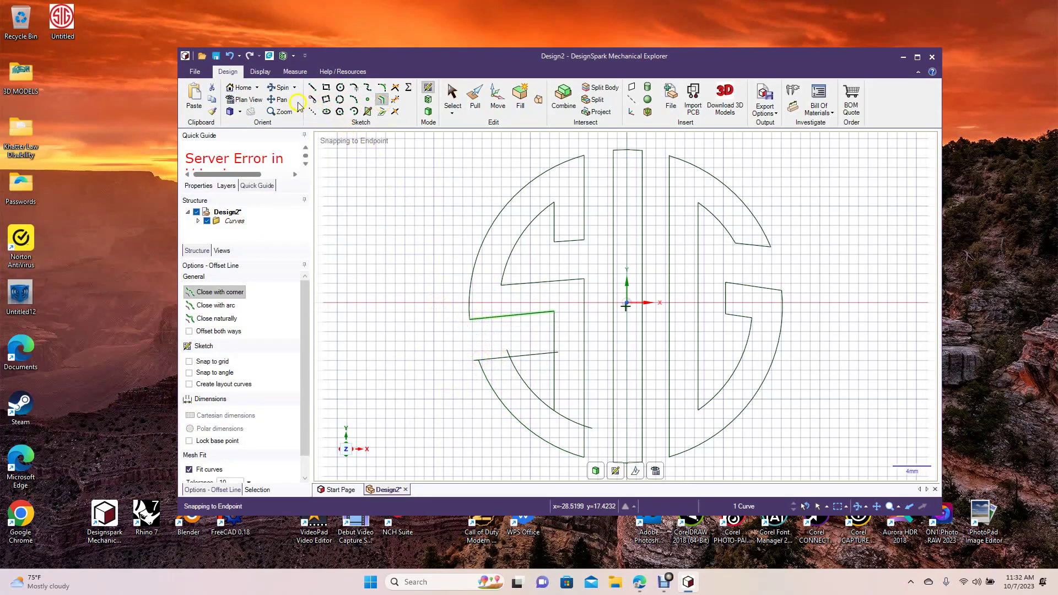
Trim the offset line's overruns and the inner arc's excess ends around the S's lower tail.
click(394, 100)
click(540, 356)
click(572, 423)
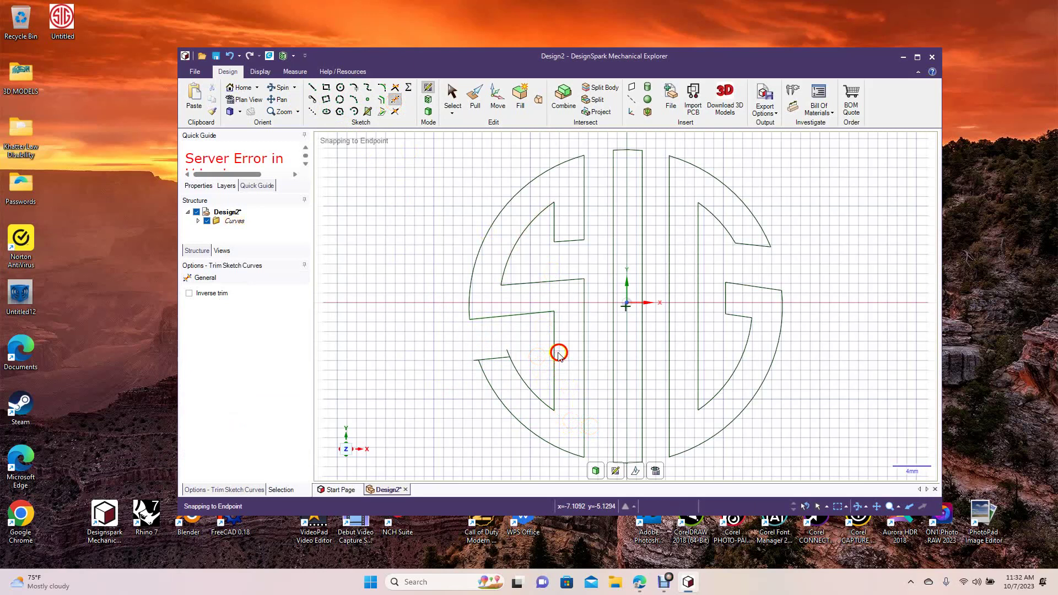
click(508, 351)
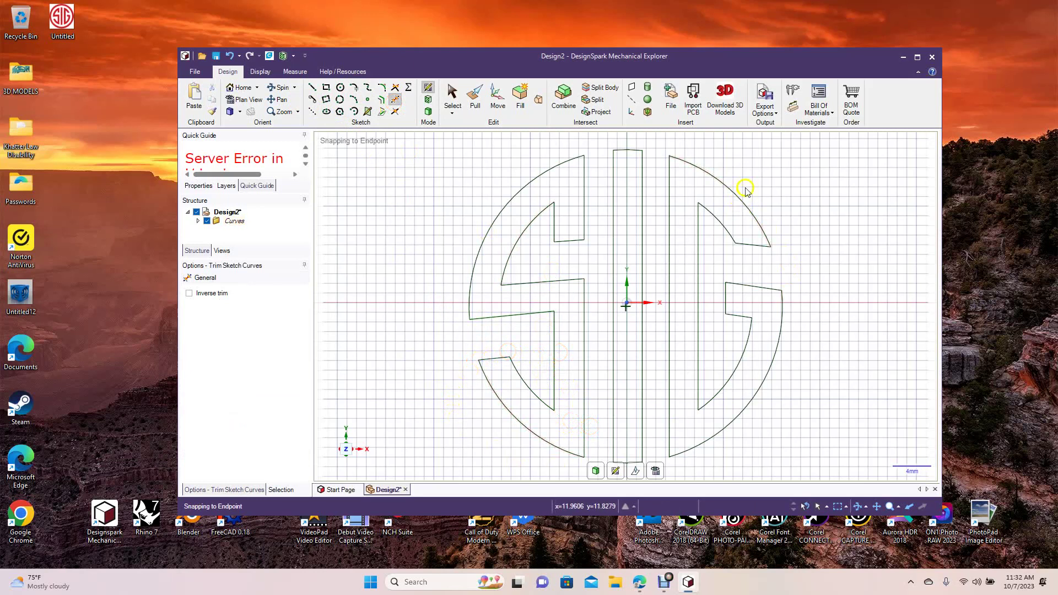
Maximize the design window and fillet the S's top corner between the outer arc and the vertical line with a 0.3 mm radius.
click(918, 56)
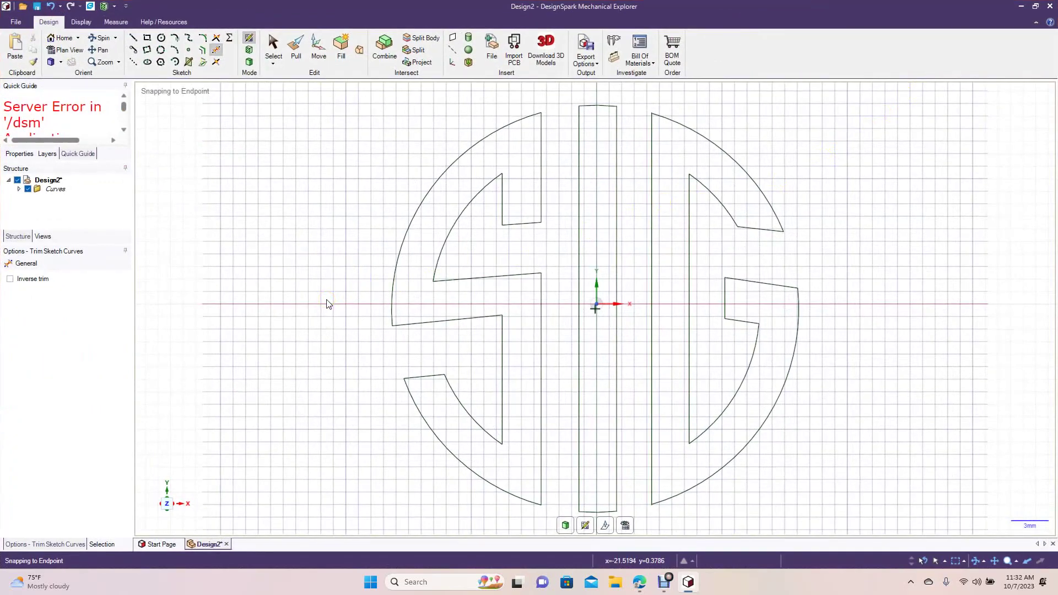
click(203, 38)
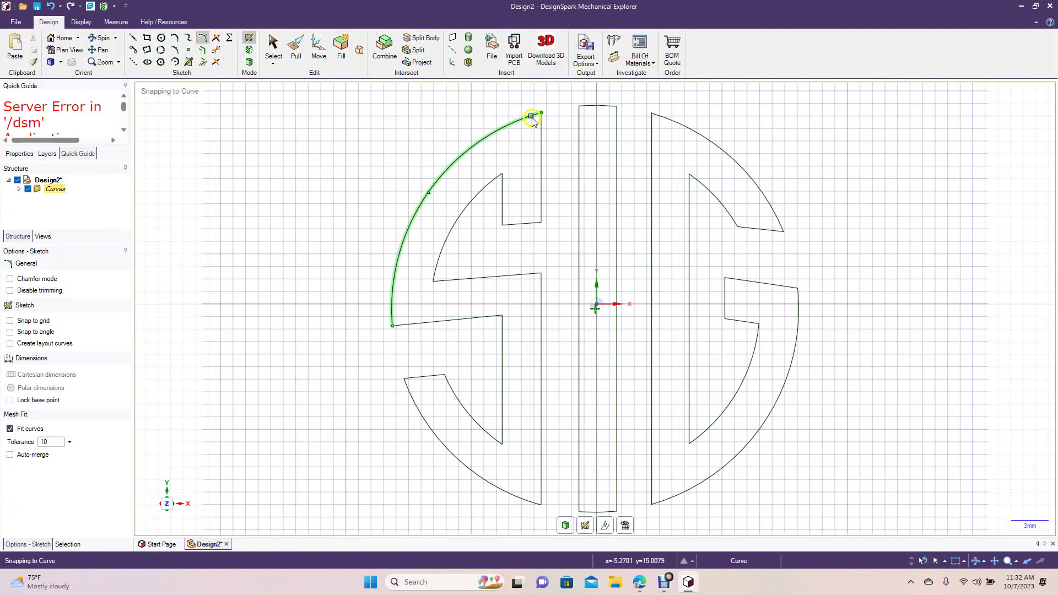
click(533, 118)
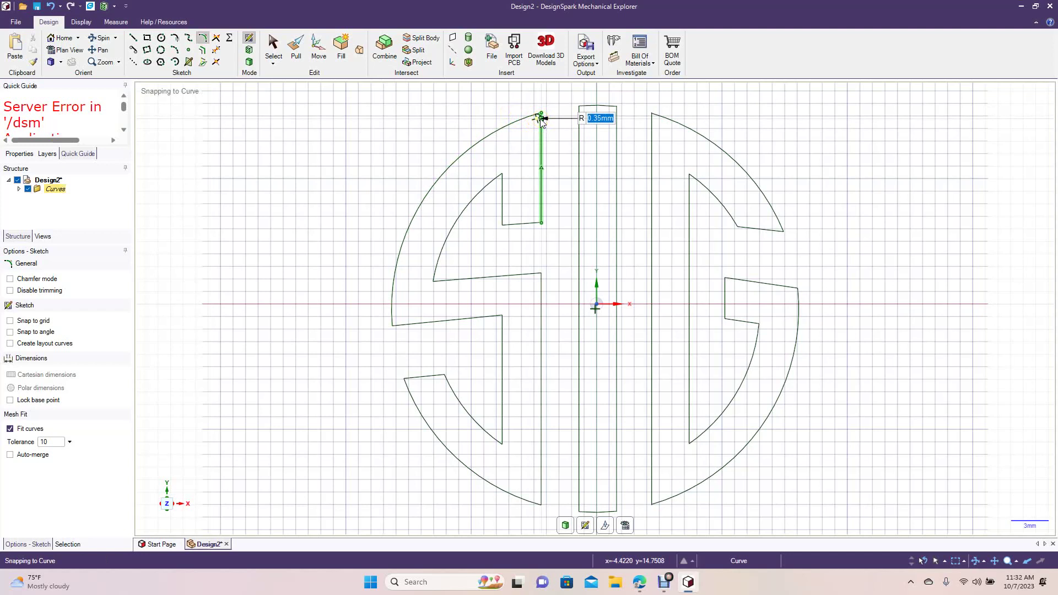
text(0)
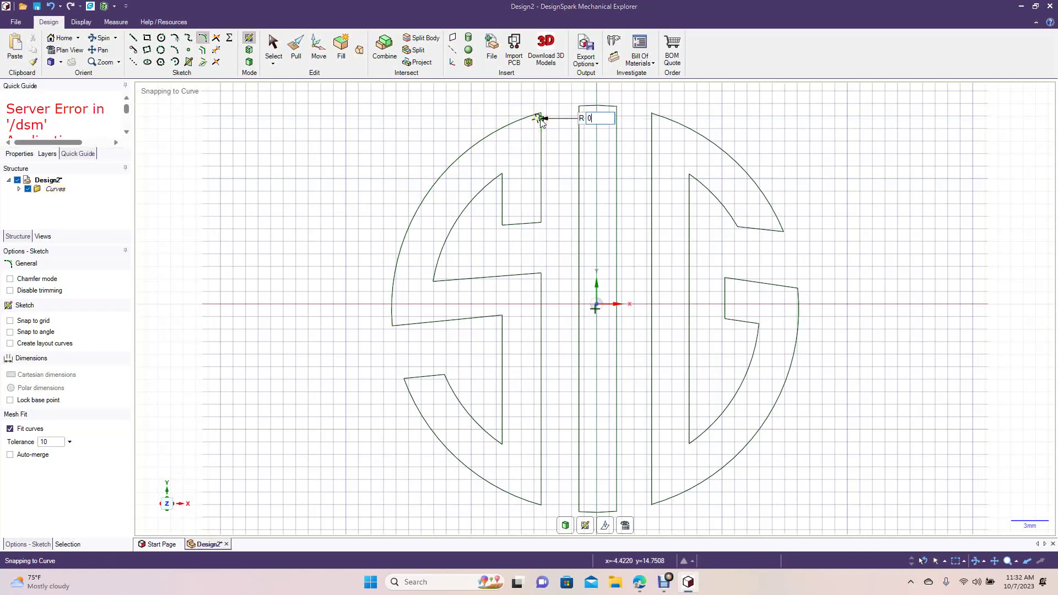
text(.3)
key(Return)
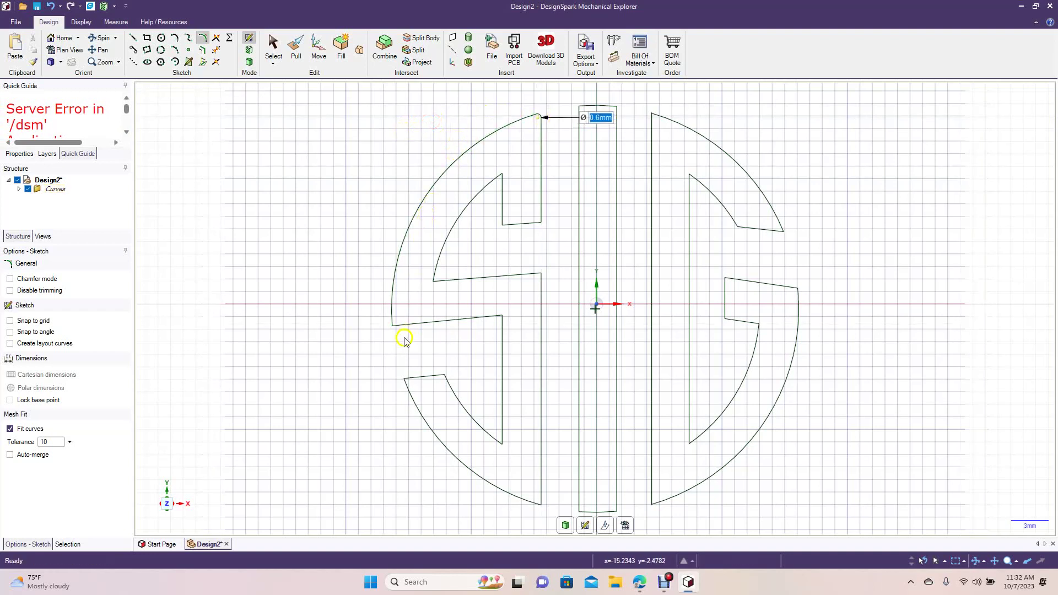
Add 0.3 mm fillets to the S's lower outer-arc corner at the bar and to both ends of the upper inner arc.
click(392, 320)
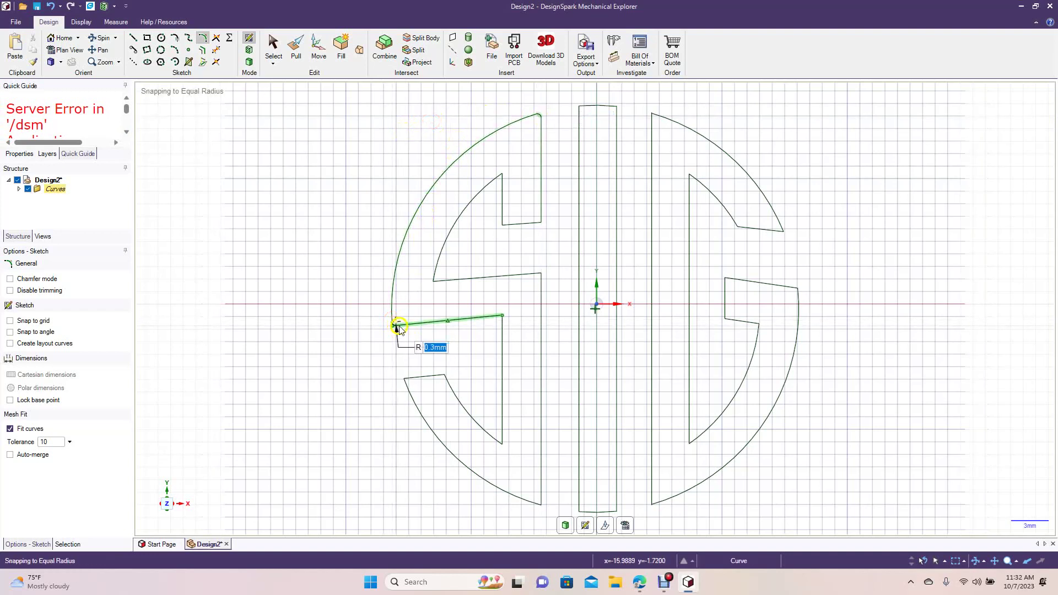
click(398, 327)
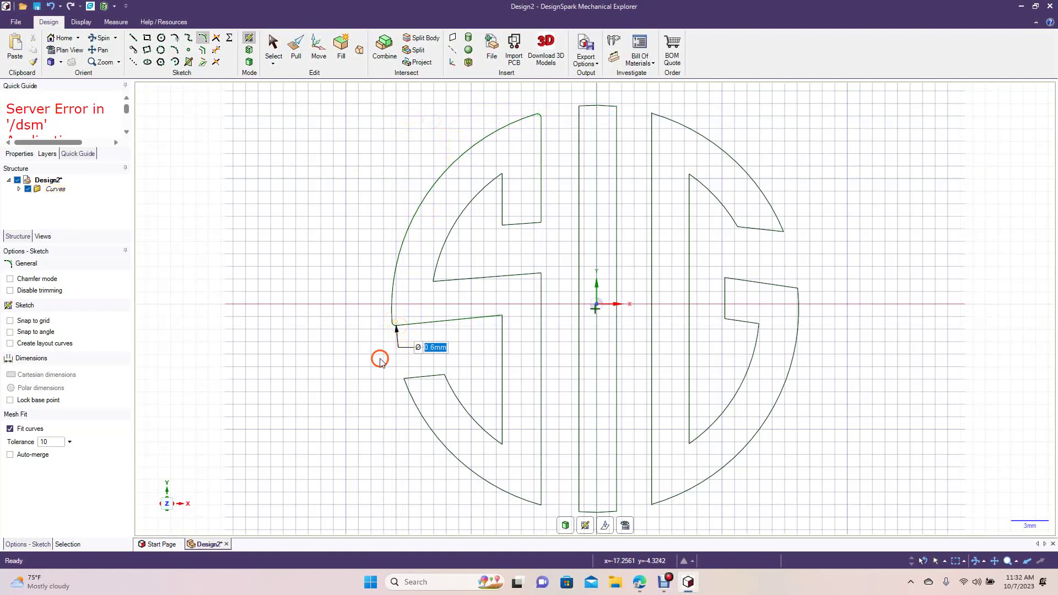
click(435, 271)
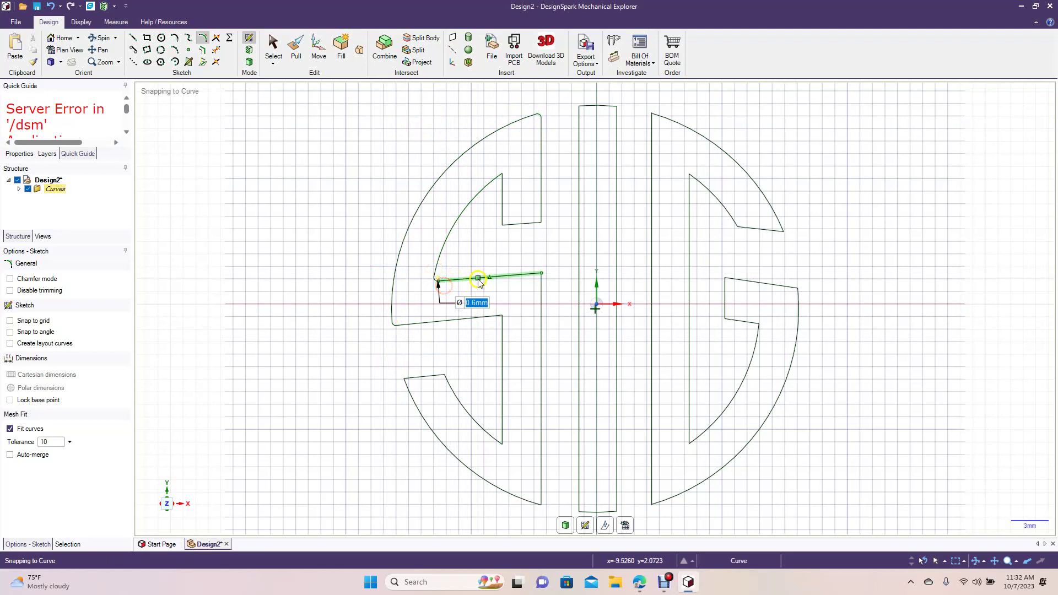
click(499, 178)
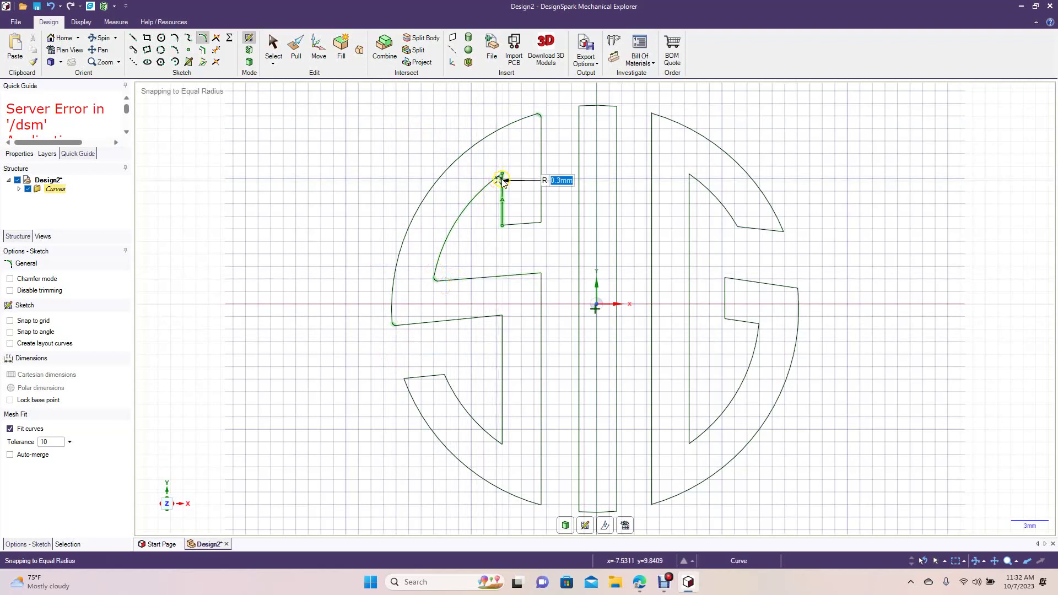
click(502, 182)
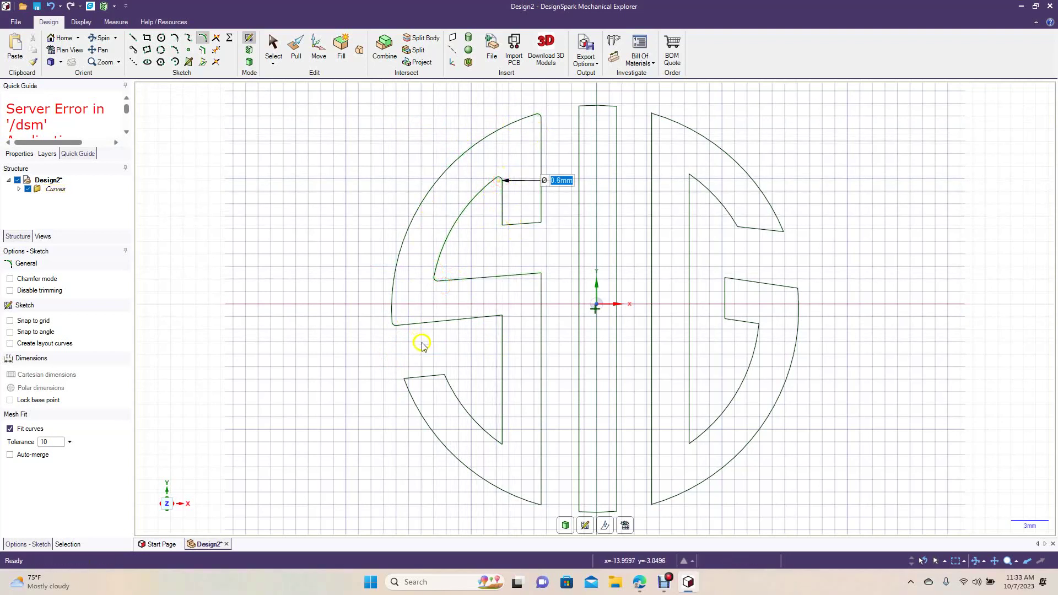
Add 0.3 mm fillets to the outer and inner corners at the end of the S's lower tail.
click(408, 380)
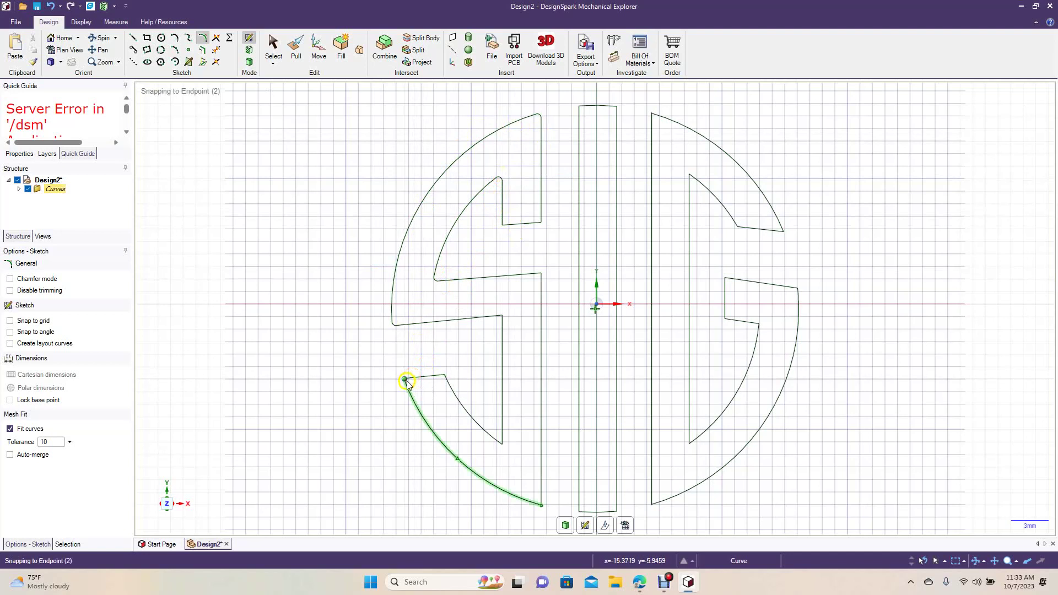
click(435, 376)
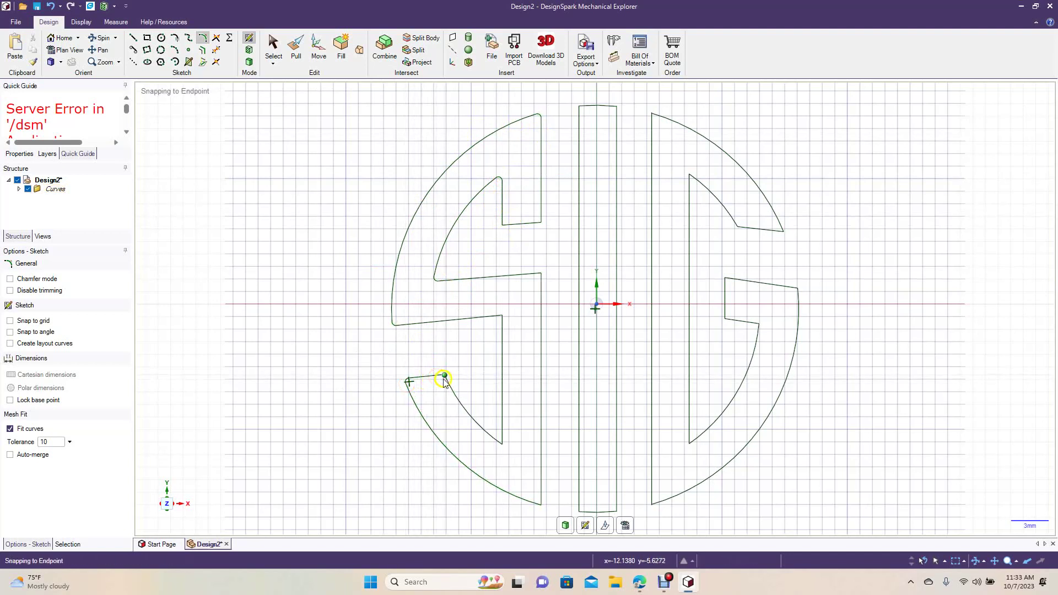
click(445, 379)
click(366, 370)
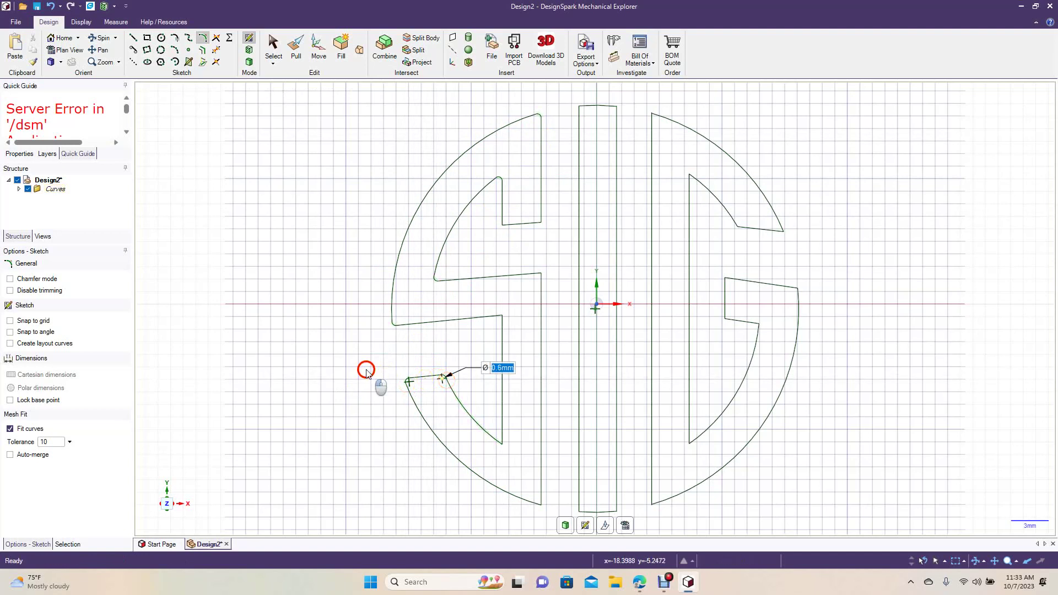
Add 0.3 mm fillets to the two right-hand corners of the S's middle bar and both corners of its upper end.
click(499, 323)
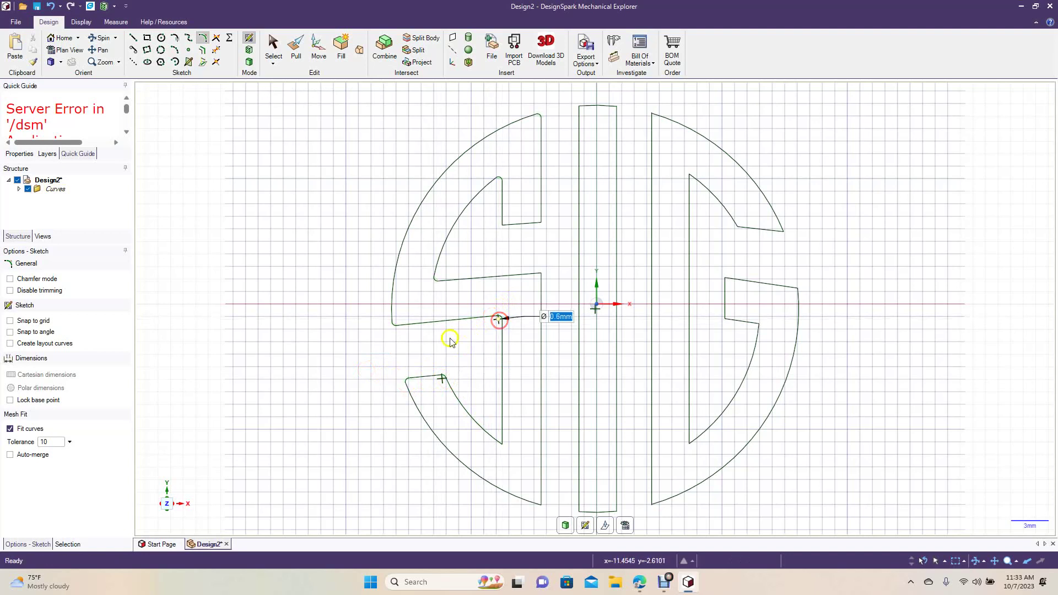
click(540, 280)
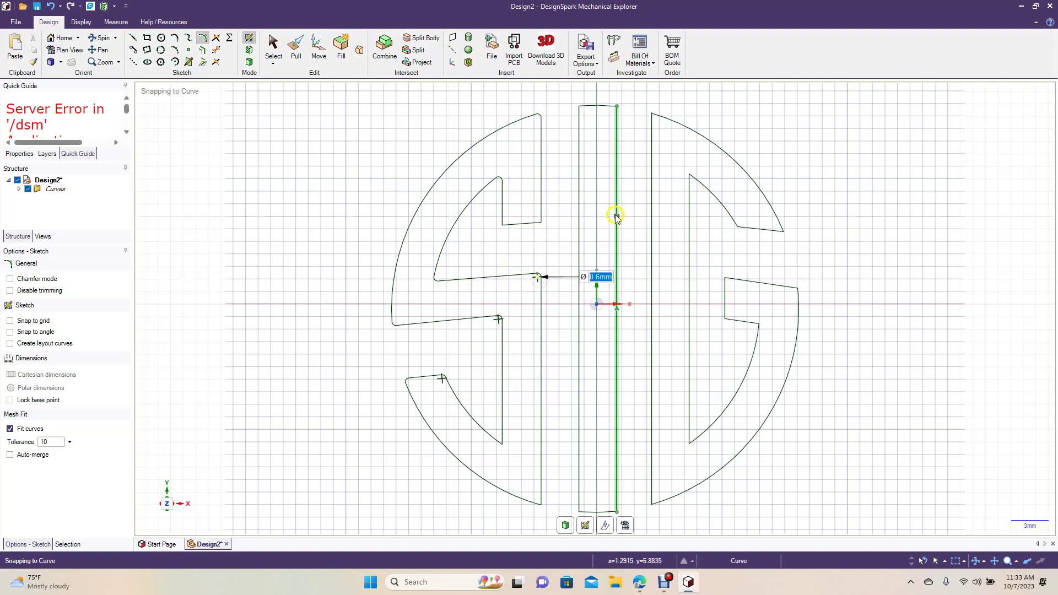
click(505, 225)
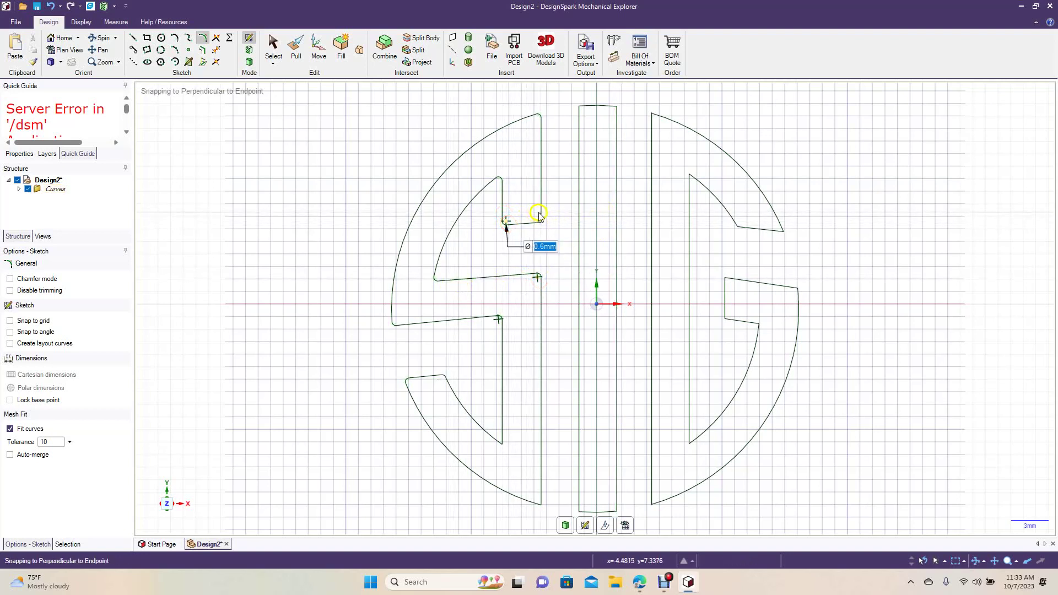
click(540, 213)
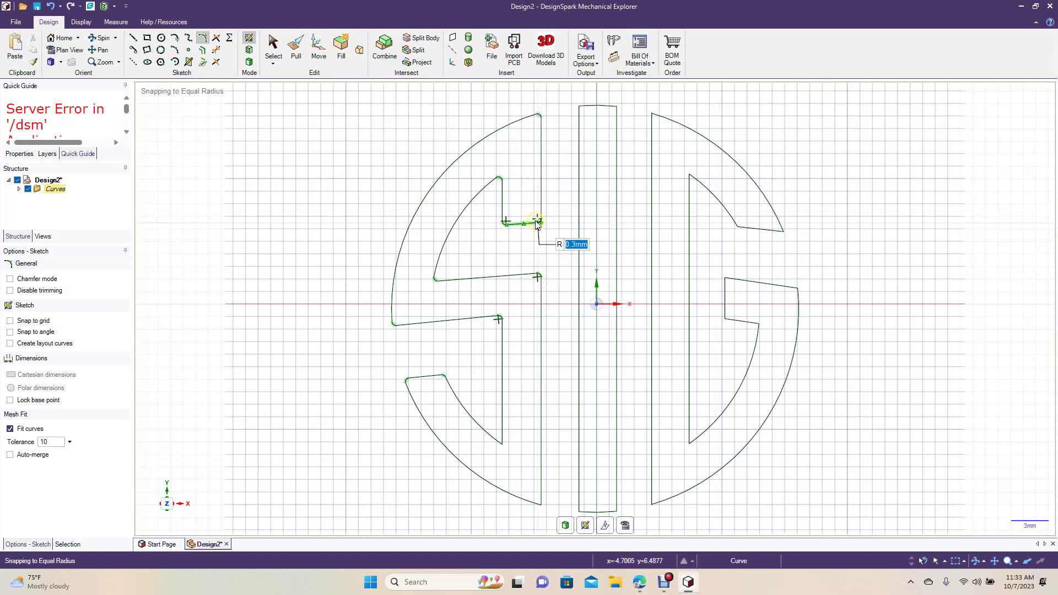
click(537, 222)
Round both top corners of the I bar with 0.3 mm fillets.
click(580, 119)
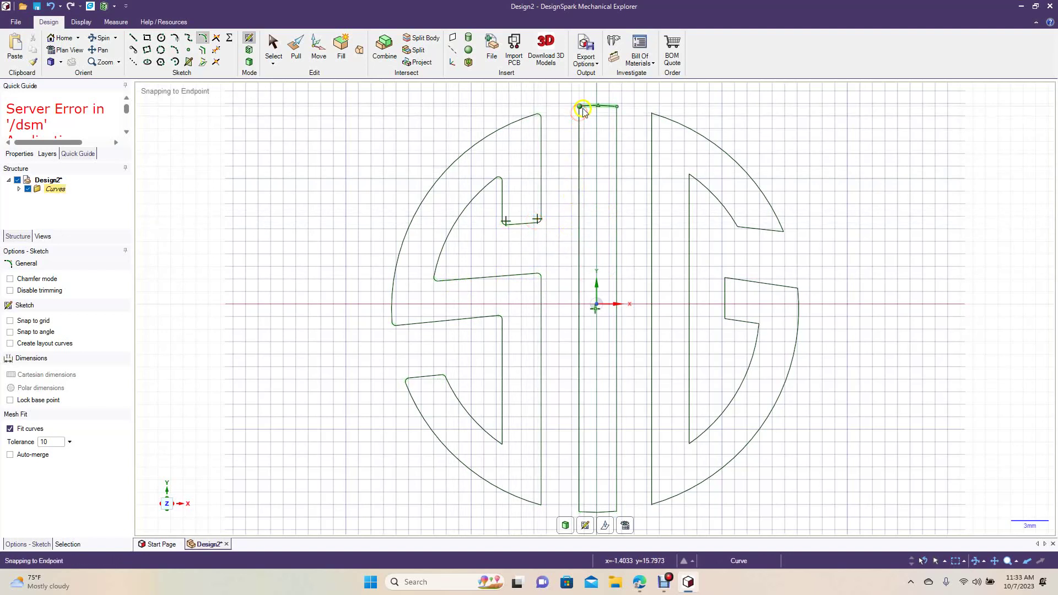
click(586, 108)
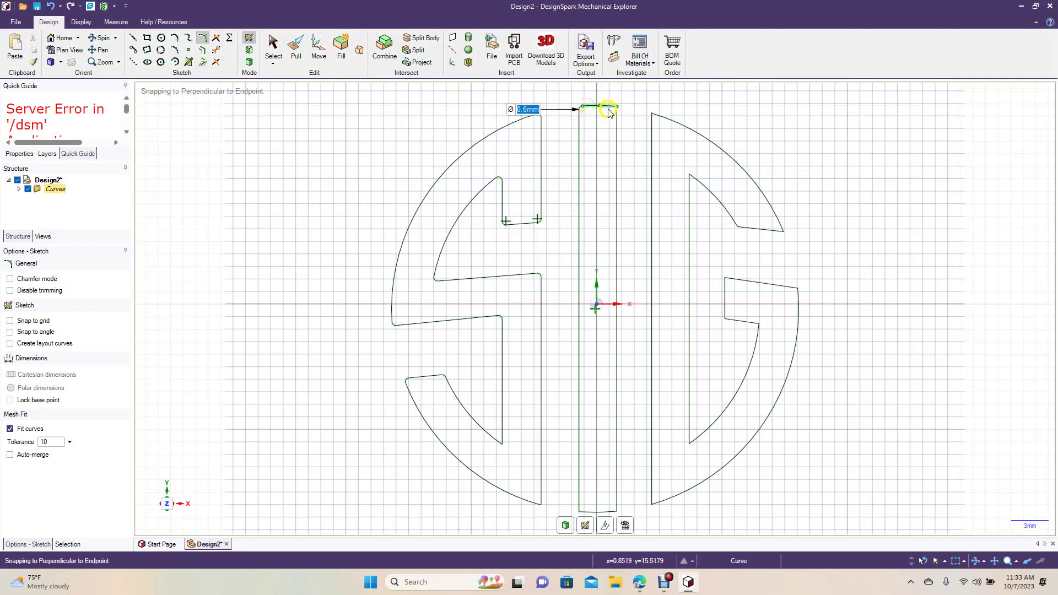
click(609, 108)
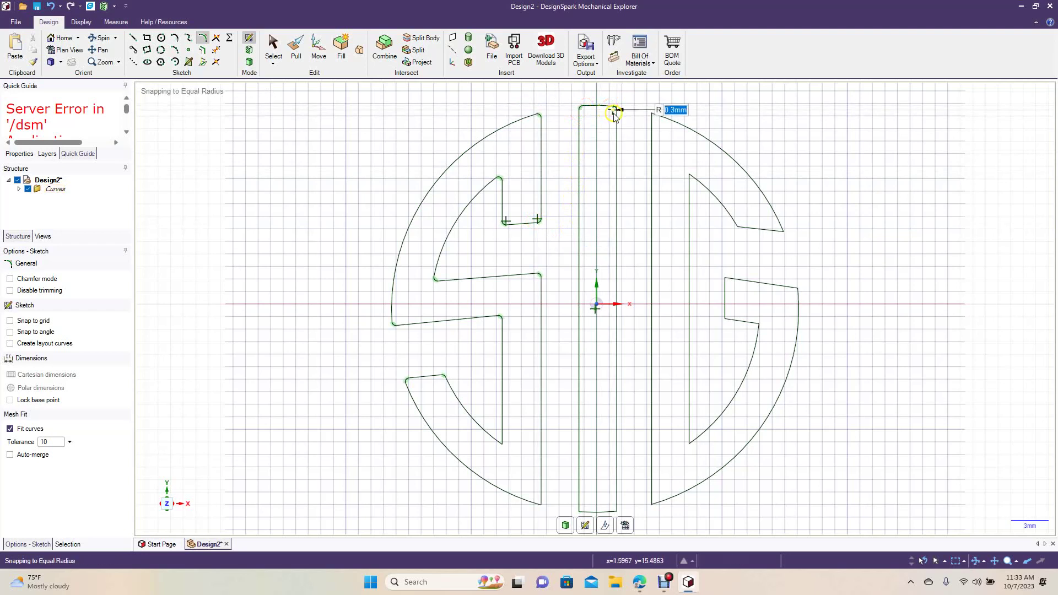
click(614, 114)
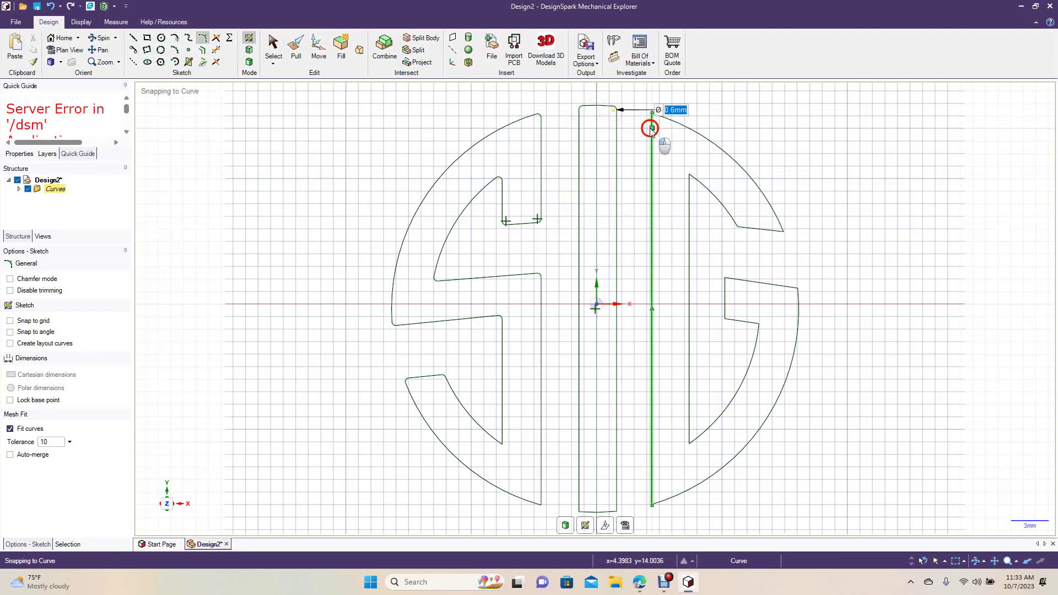
Fillet the G's upper arm, using 0.3 mm at both upper-left corners and the outer tip corner and 1 mm at the inner tip corner.
click(656, 116)
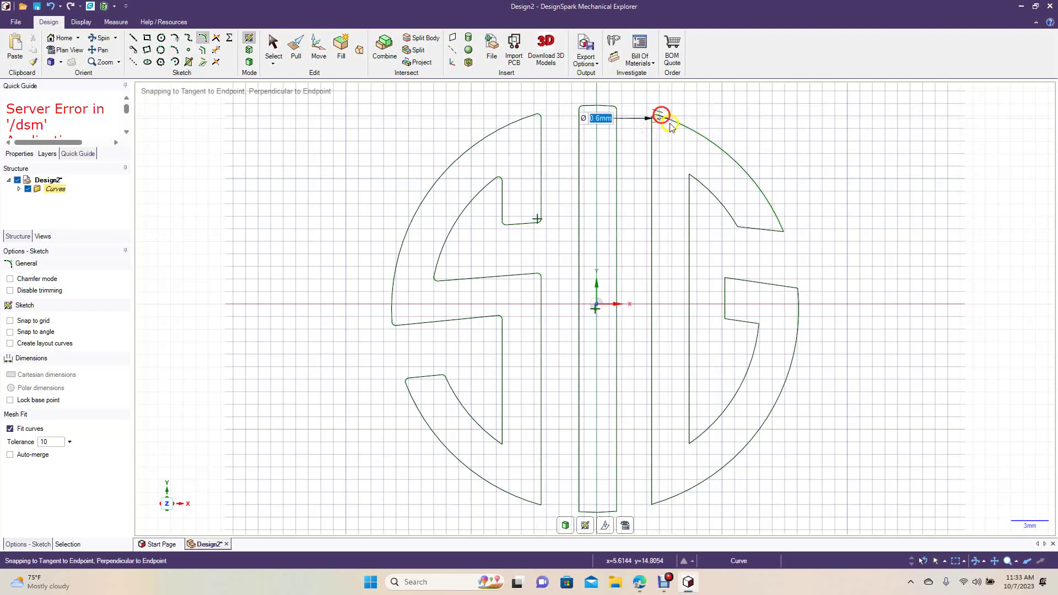
click(694, 178)
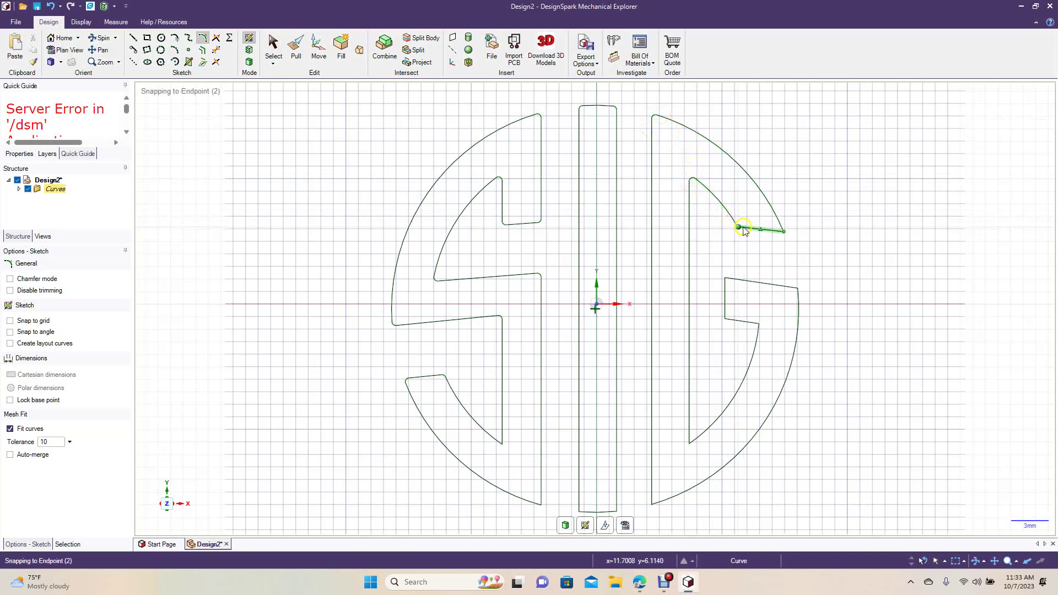
click(744, 228)
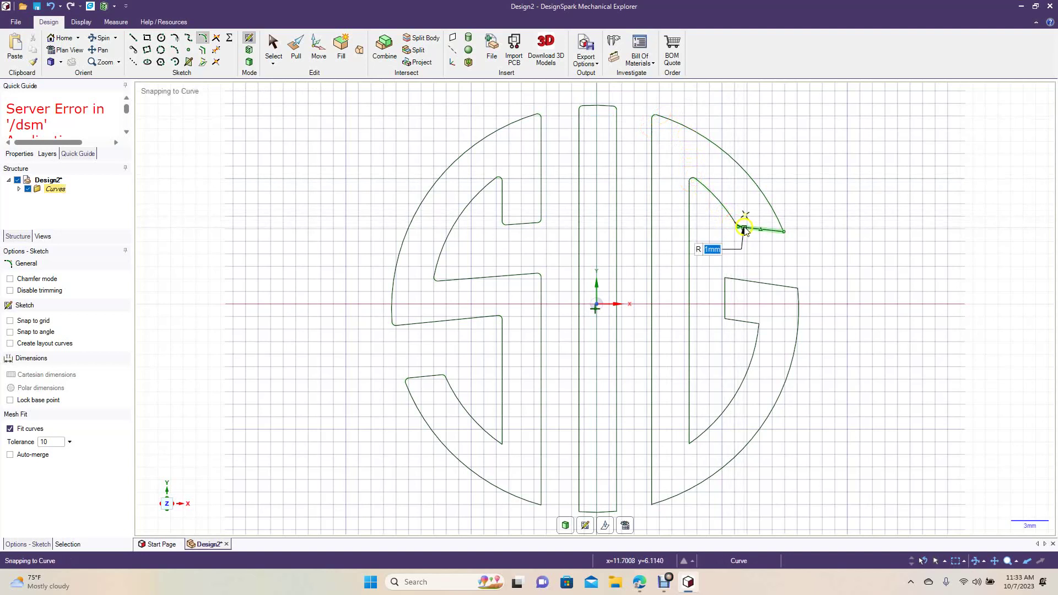
click(783, 228)
Add 0.3 mm fillets to the corners of the G's crossbar and to both ends of its lower inner arc.
click(732, 278)
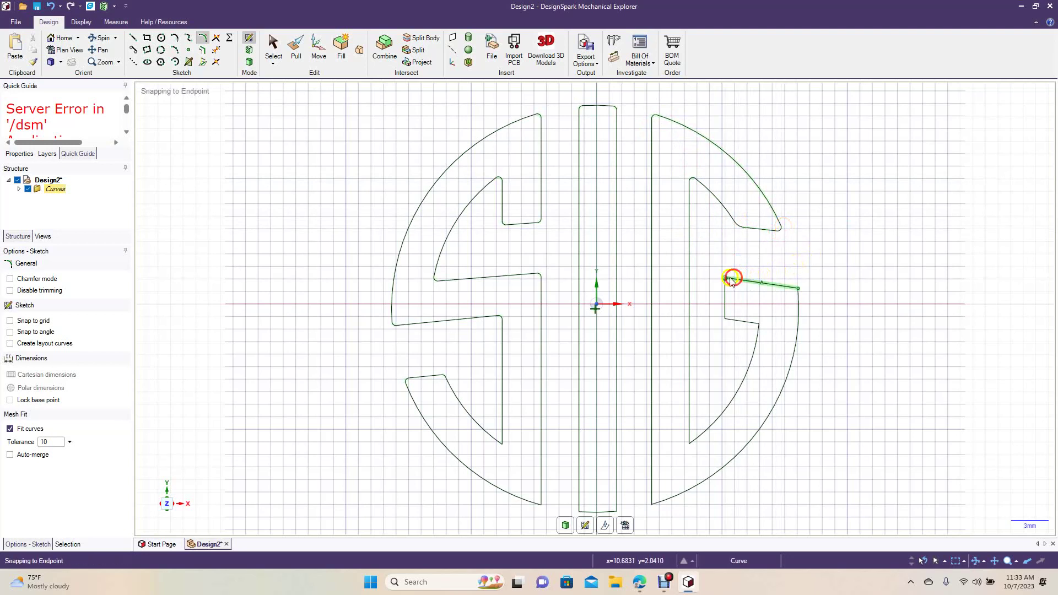
click(726, 287)
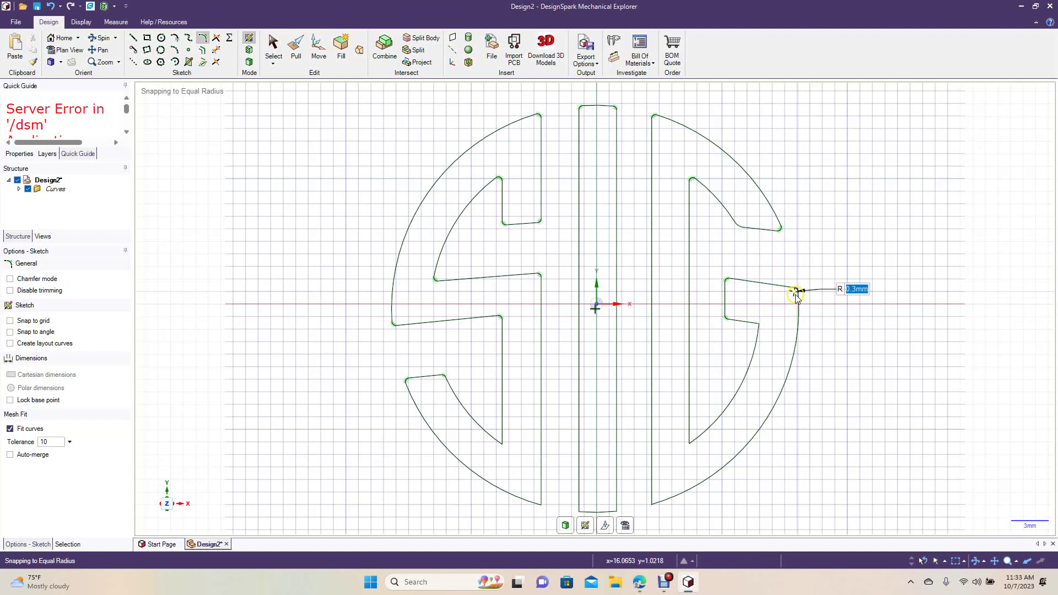
click(753, 324)
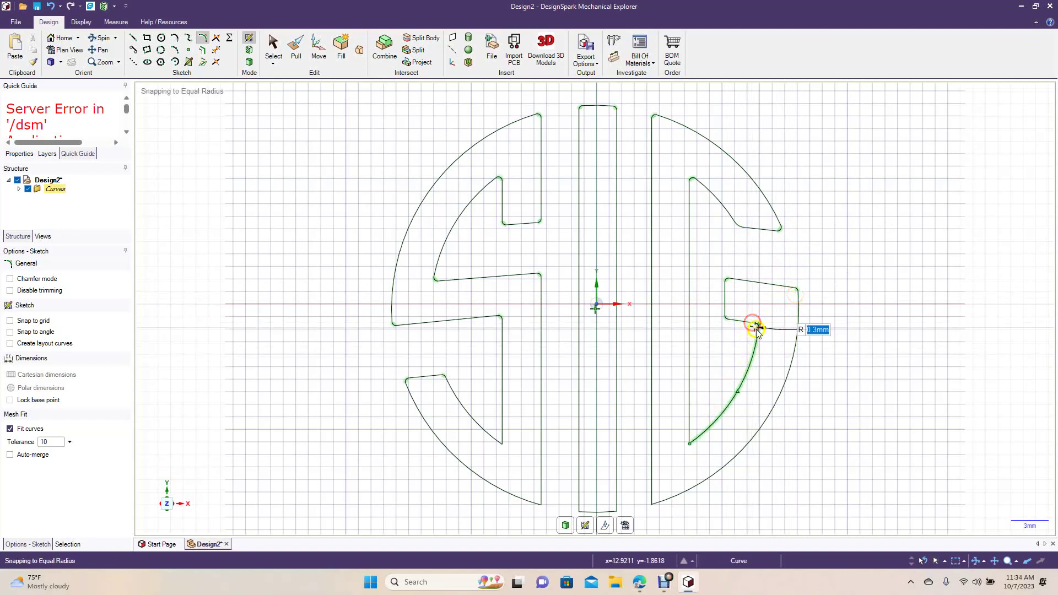
click(692, 438)
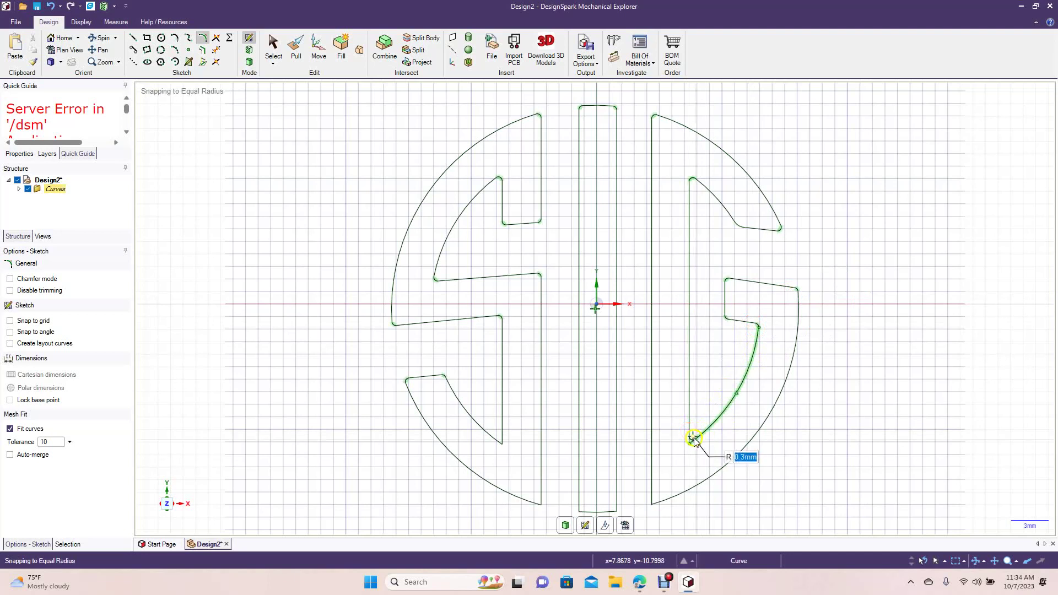
click(694, 439)
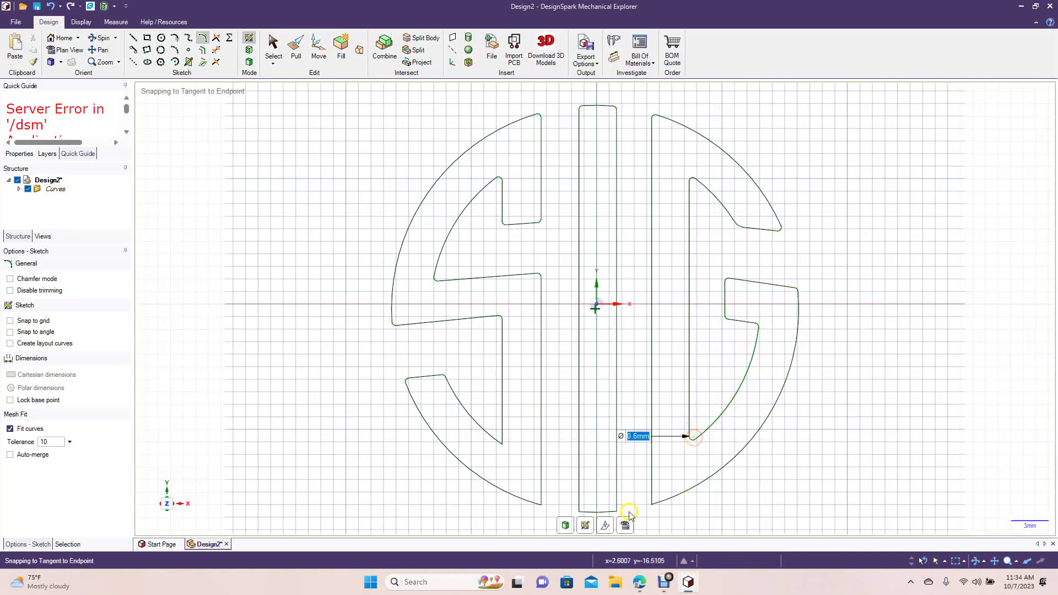
Round both bottom corners of the I bar with 0.3 mm fillets.
click(579, 507)
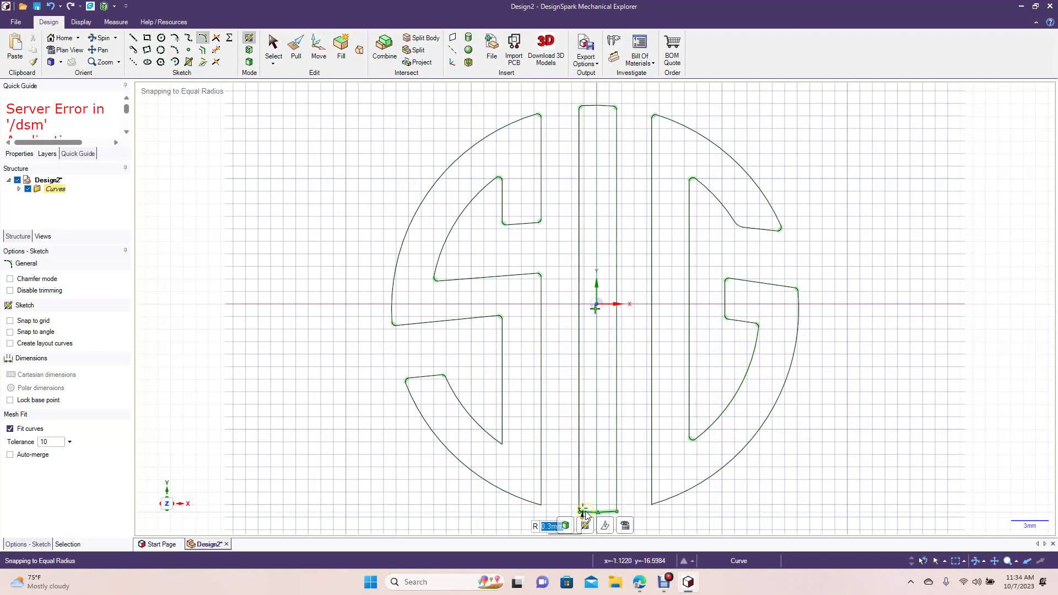
click(612, 505)
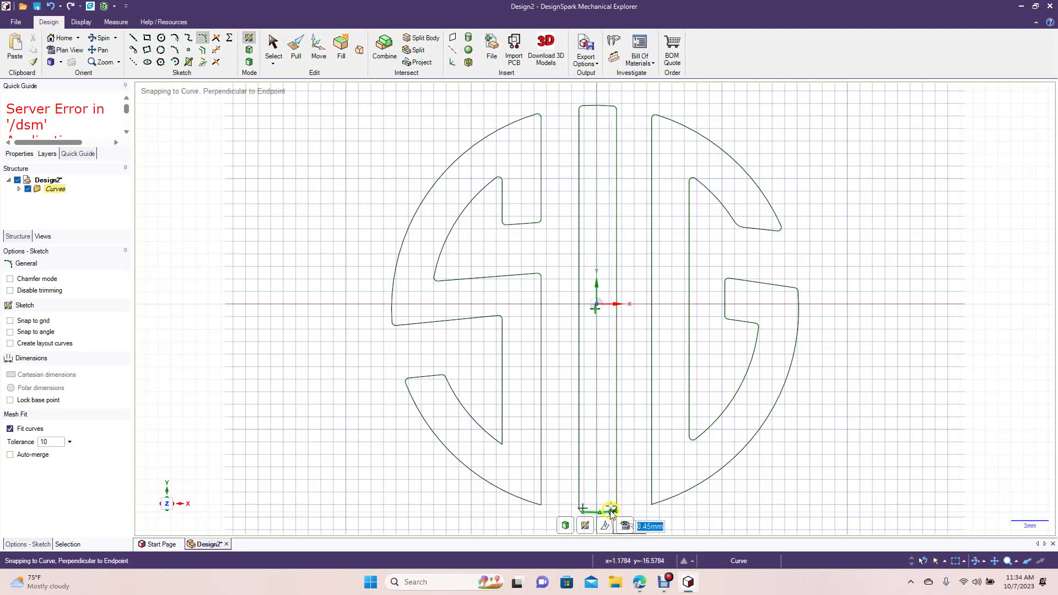
text(0.3)
click(613, 513)
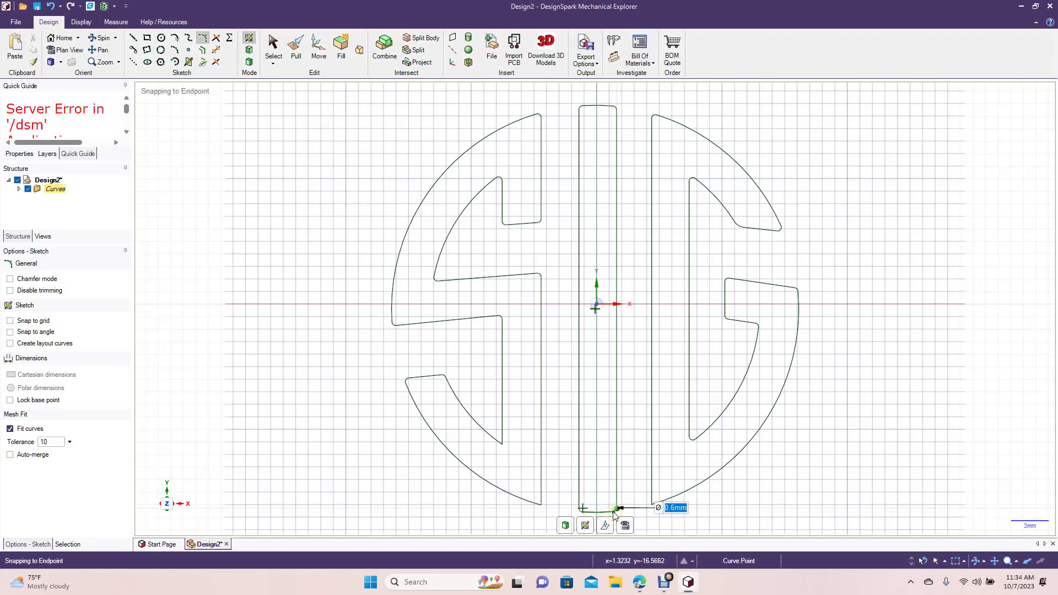
Add 0.3 mm fillets to the S's lower inner corner and to its bottom corner between the outer arc and the vertical line.
click(495, 445)
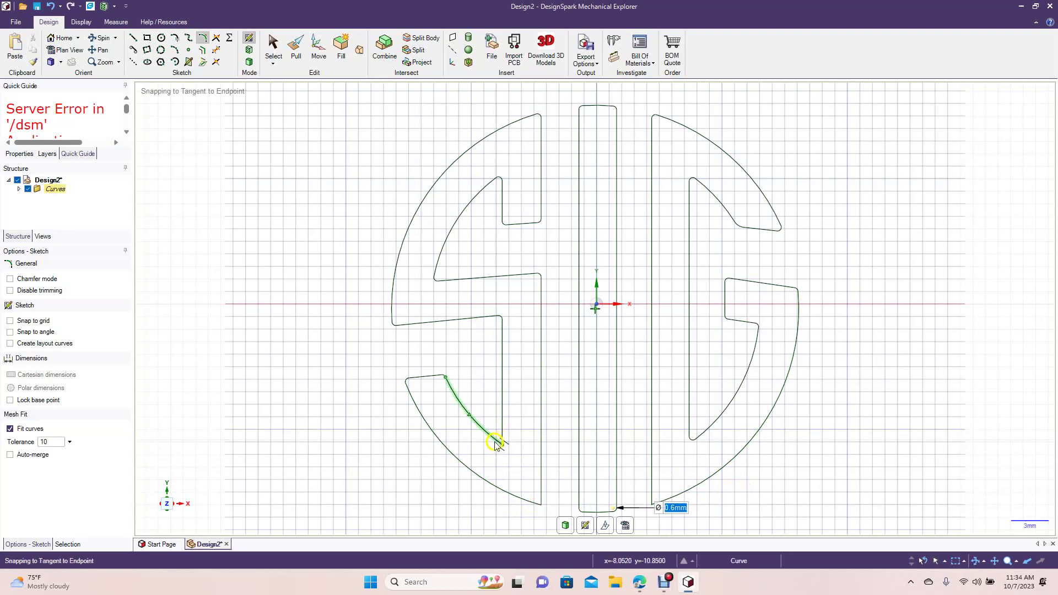
click(501, 441)
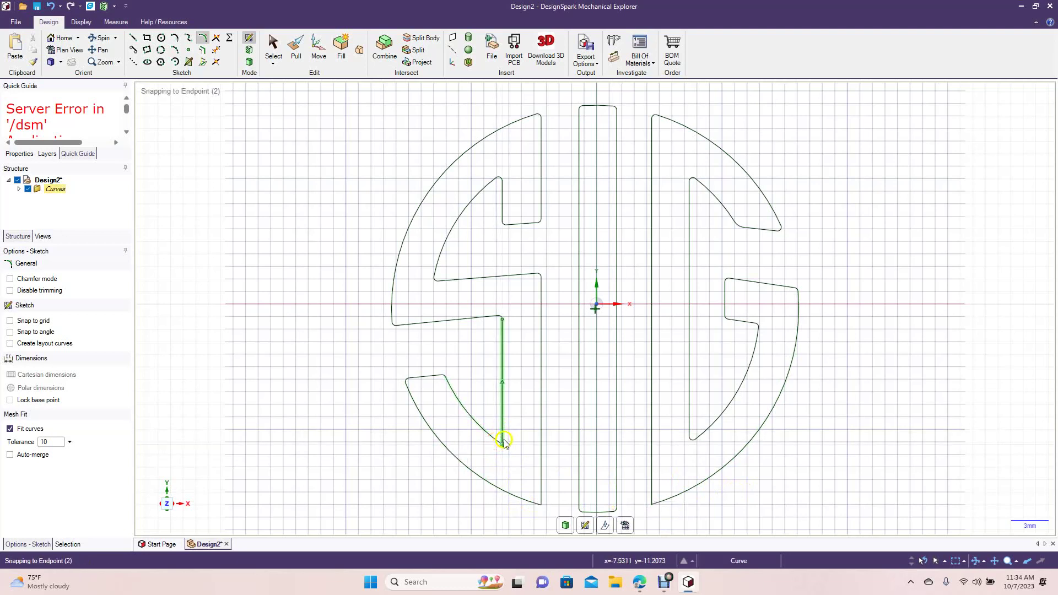
click(533, 503)
click(541, 500)
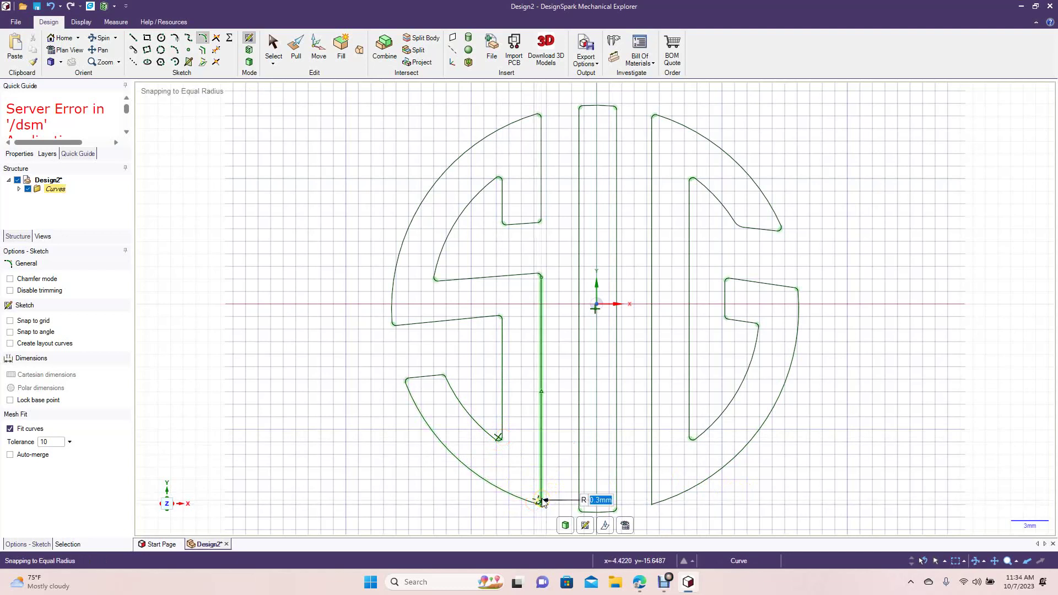
click(406, 459)
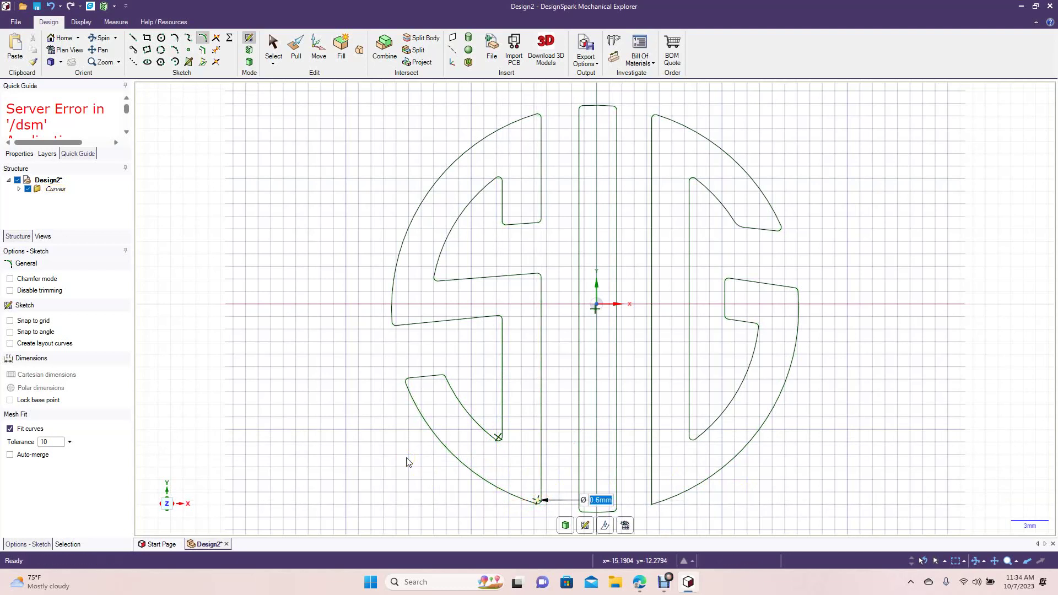
Fillet the G's bottom corner between the vertical line and outer arc at 0.3 mm, and leave the fillet tool.
click(653, 494)
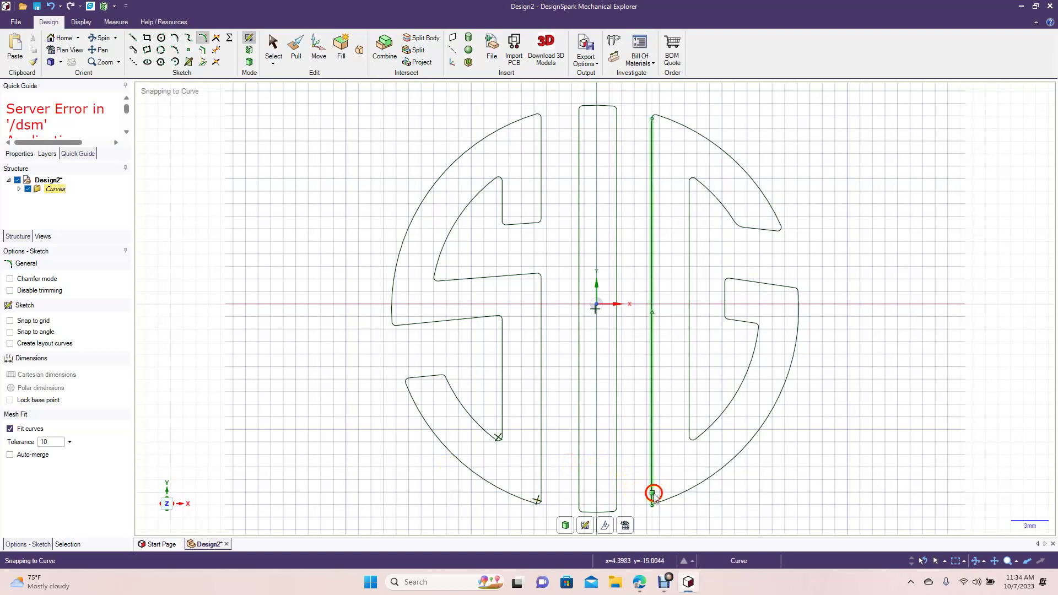
click(657, 500)
click(658, 501)
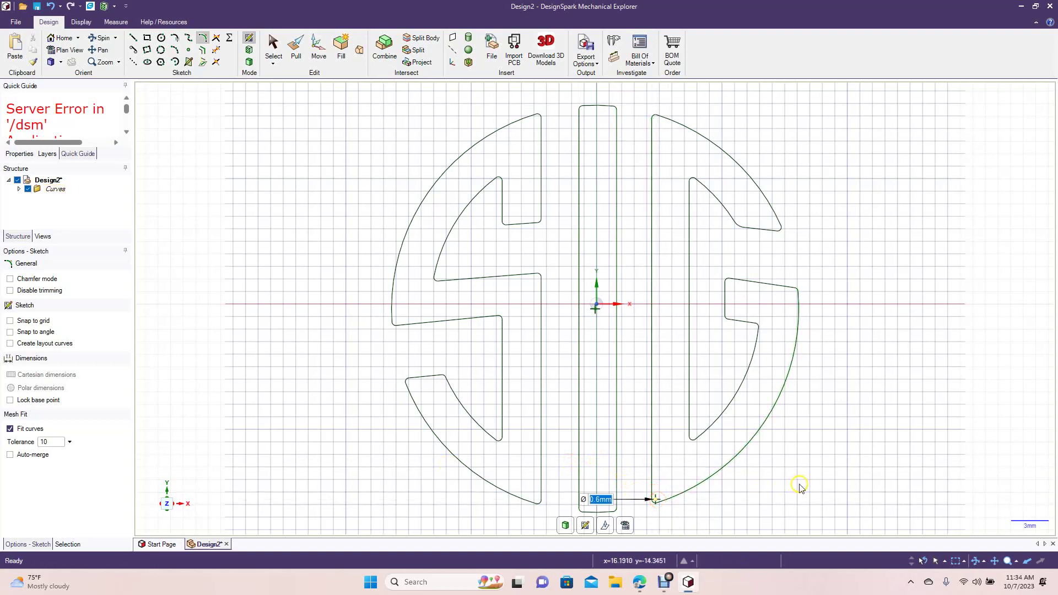
click(296, 48)
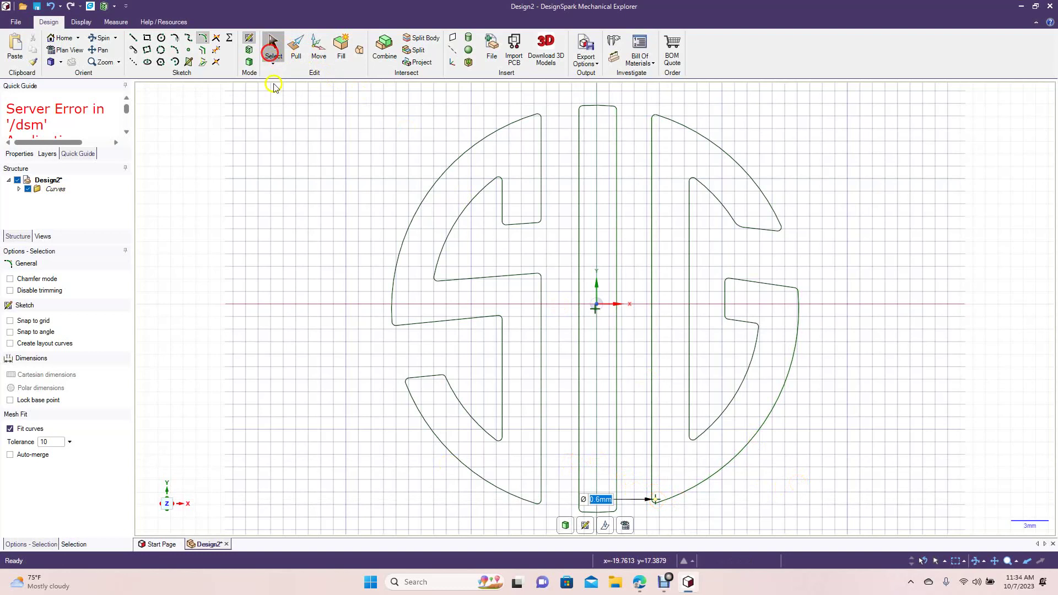
click(273, 46)
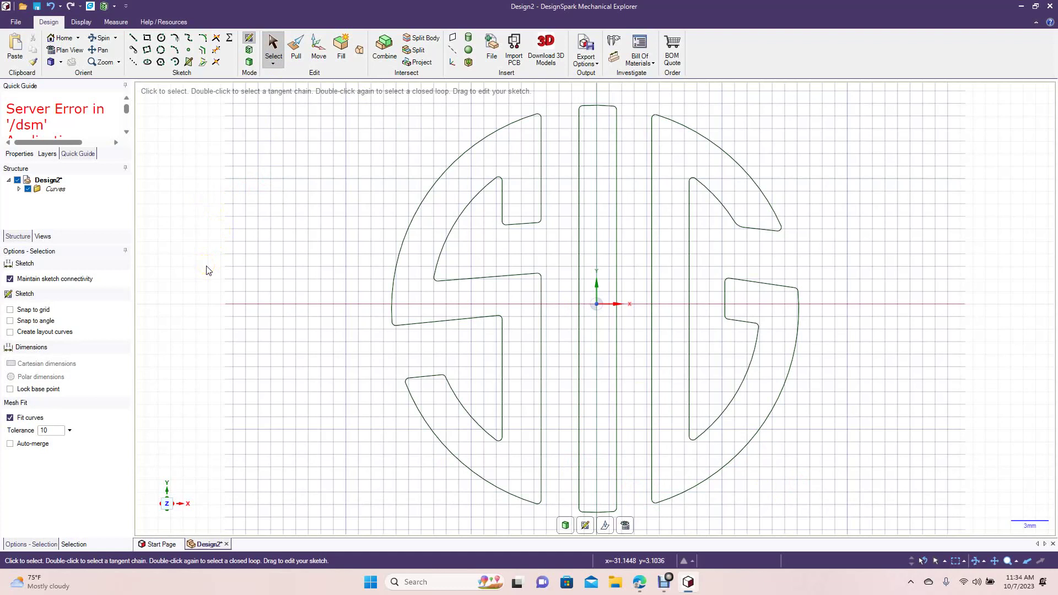
Turn the closed letter outlines into surfaces with the Pull tool and select the I's face.
scroll(208, 270, down, 3)
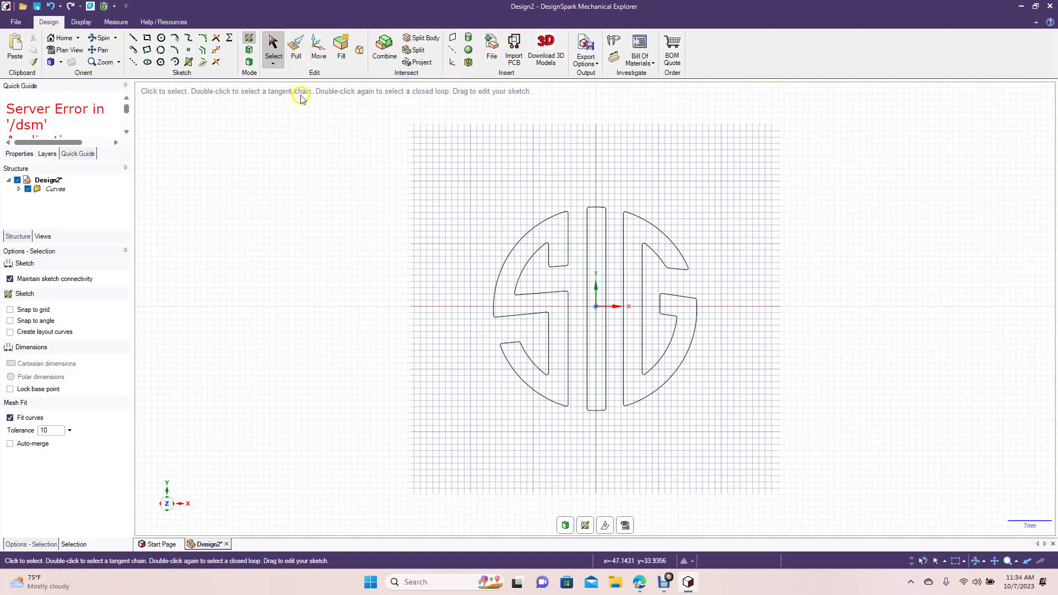
click(296, 48)
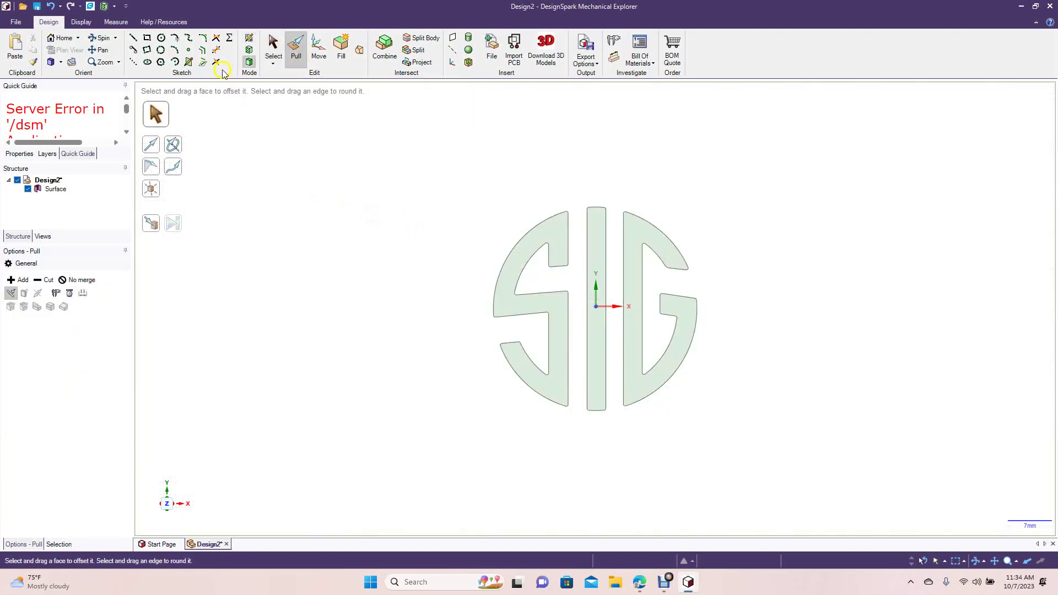
click(600, 255)
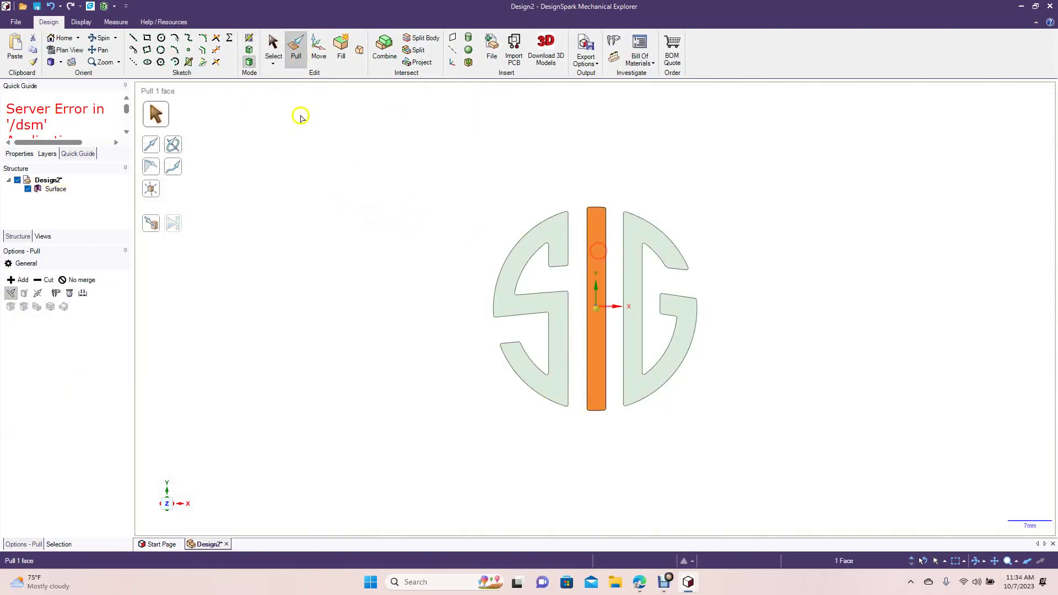
Sketch a 100 mm diameter circle around the letters, centred on the logo.
click(162, 39)
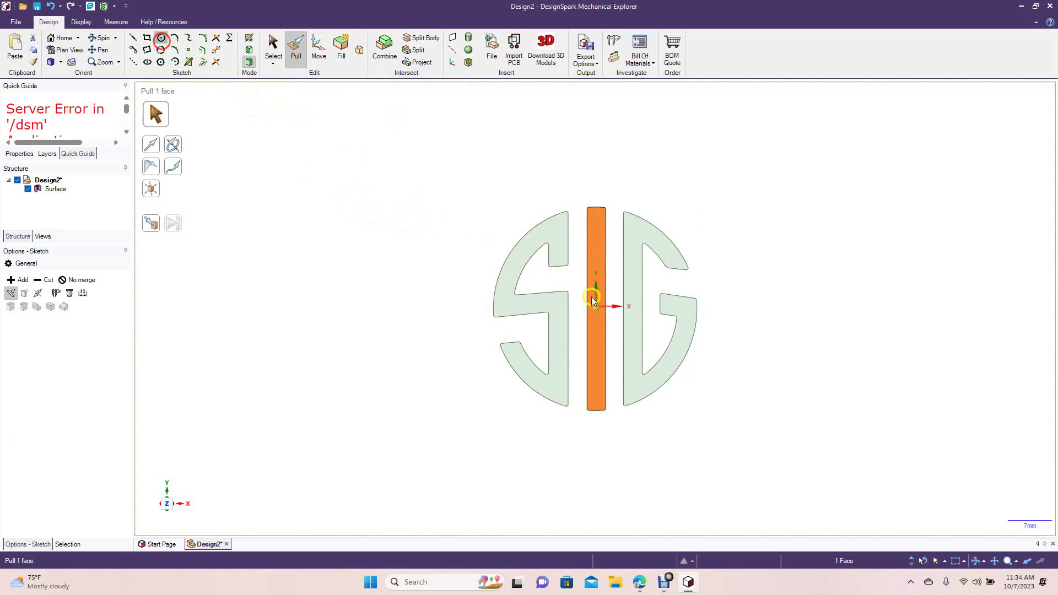
click(596, 309)
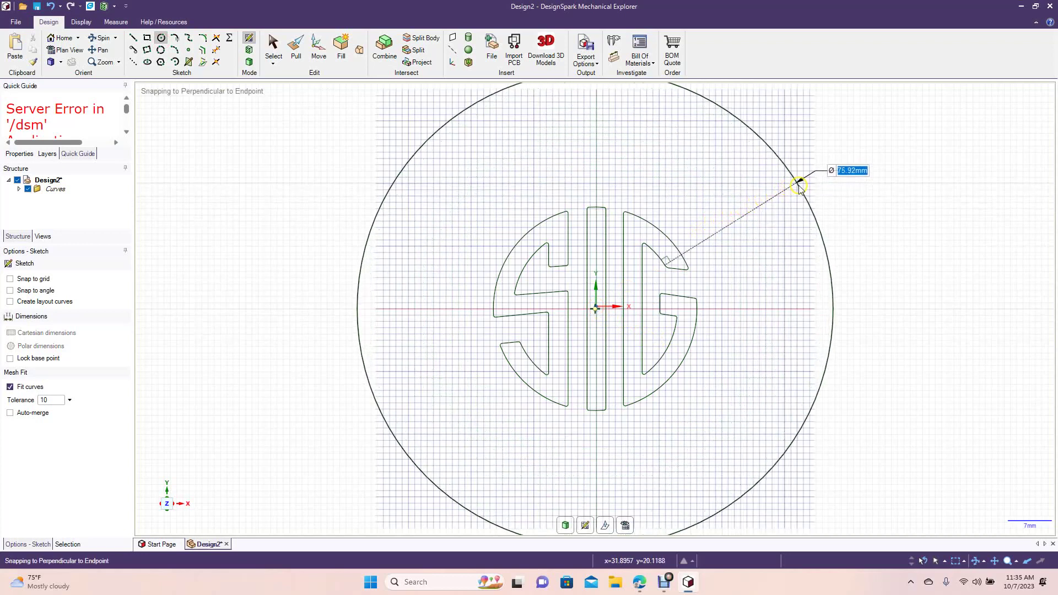
text(100)
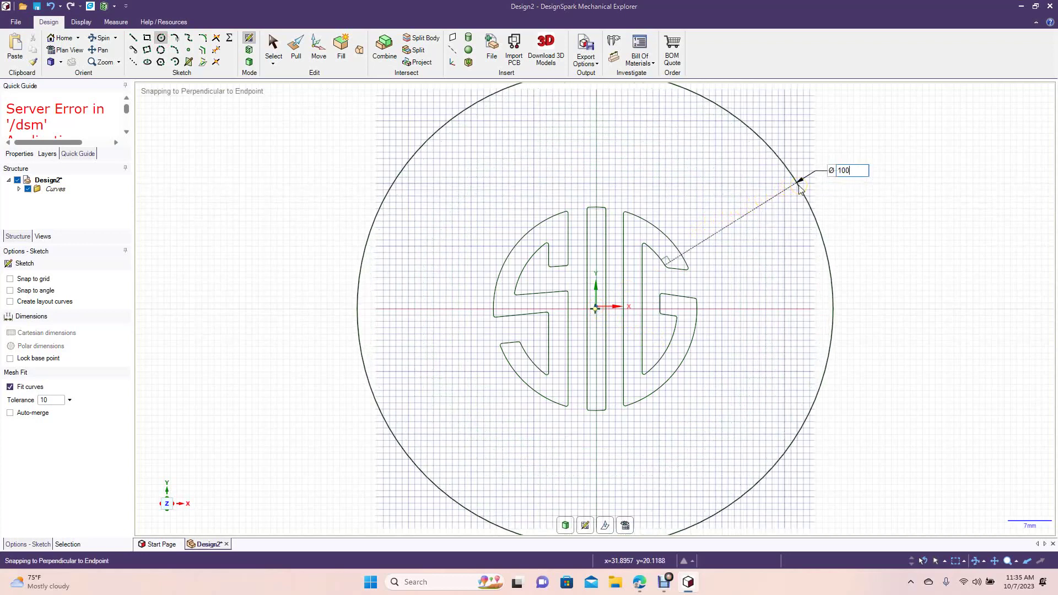
key(Return)
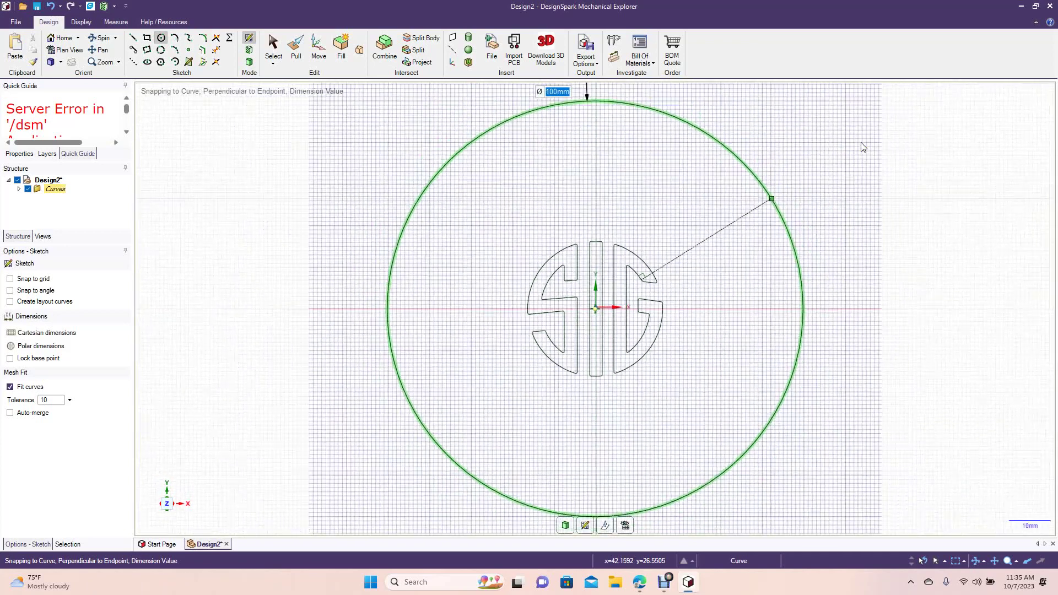
Select the circle together with all the letter curves and fill them to create surfaces.
click(274, 55)
click(296, 160)
click(402, 239)
drag(402, 239, 676, 373)
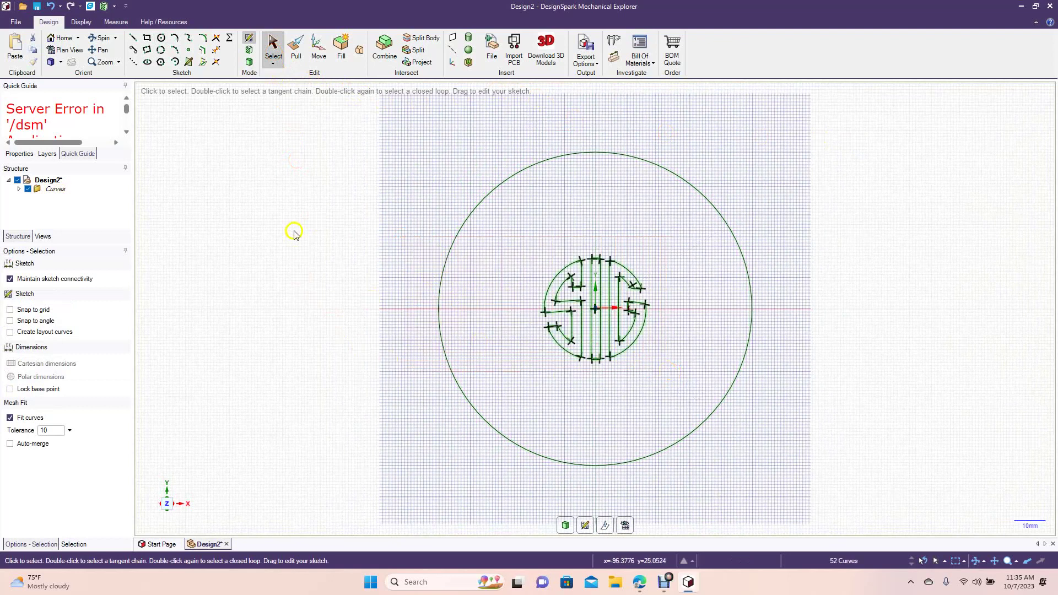
click(341, 45)
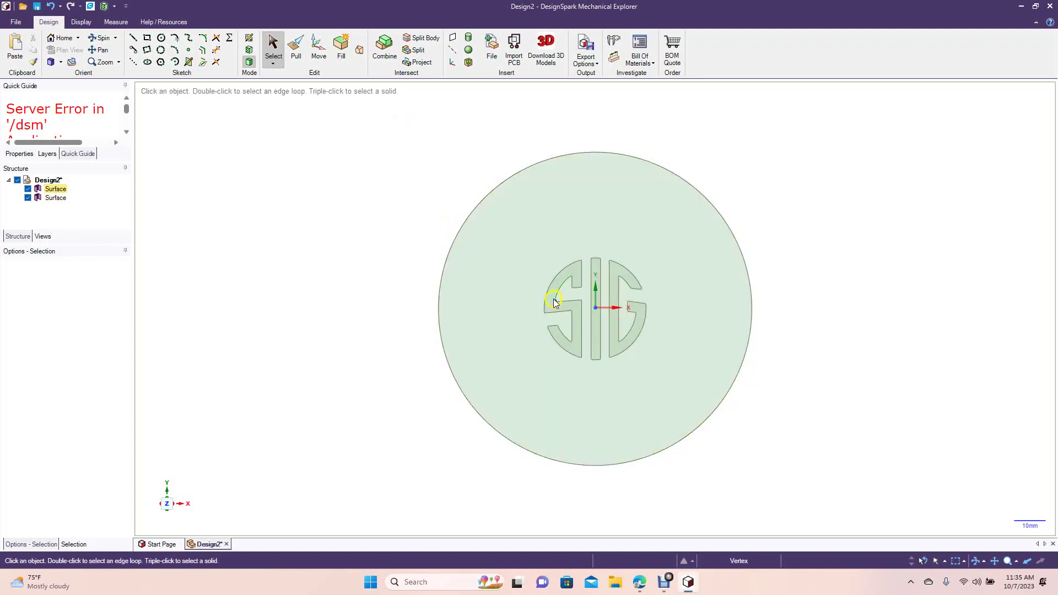
Enlarge the S, I and G faces together by scaling them from the S's upper corner until they nearly span the circle.
click(550, 310)
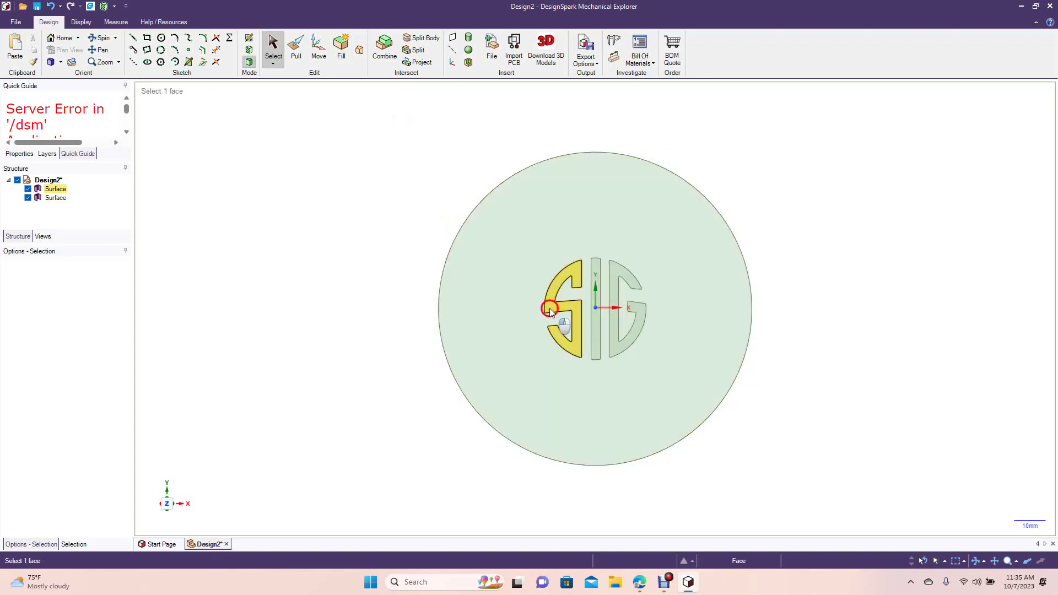
click(595, 325)
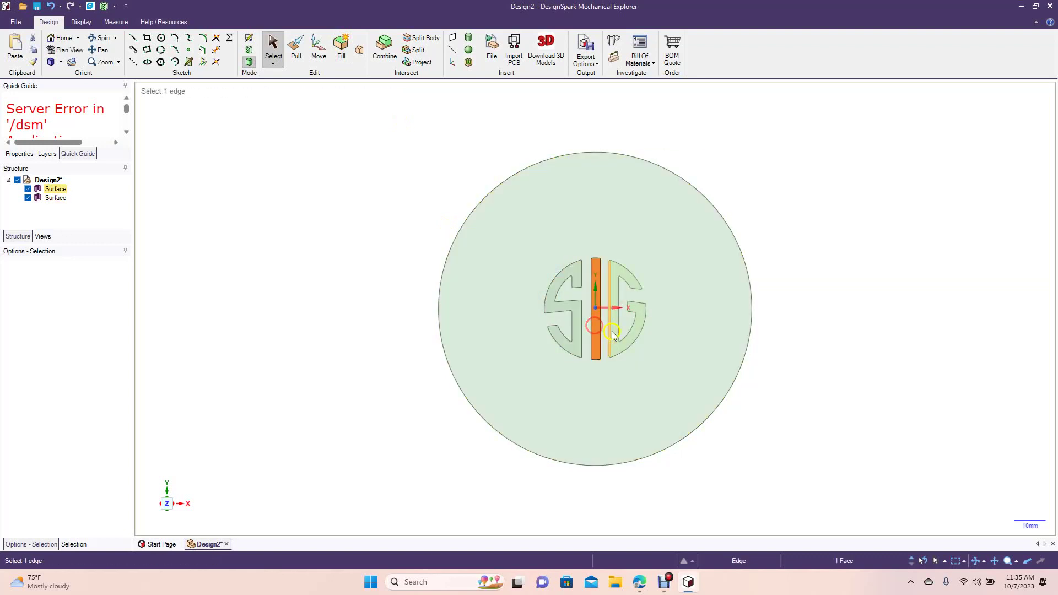
click(576, 330)
click(354, 387)
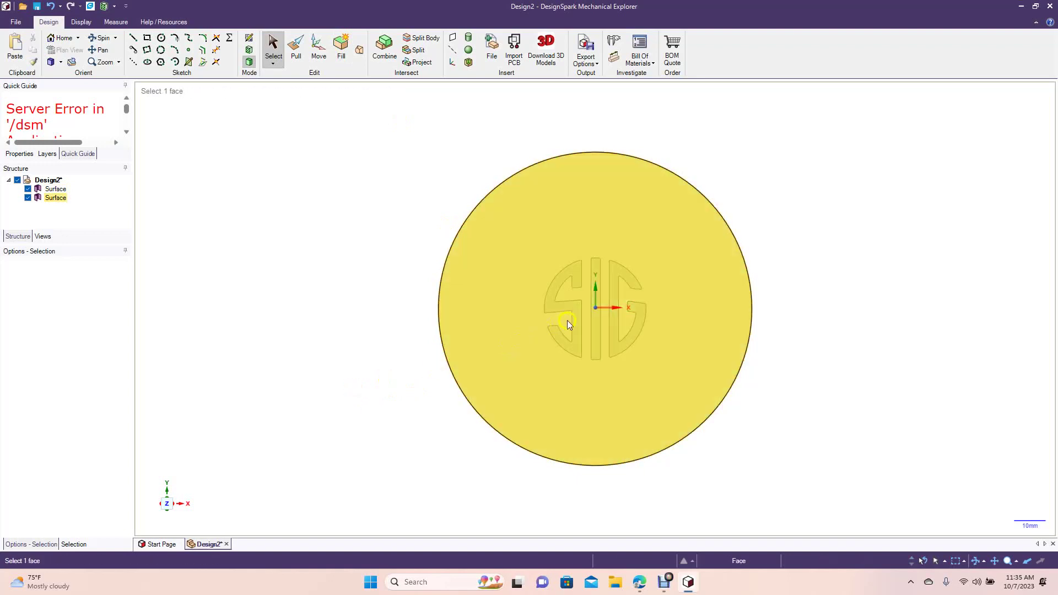
click(577, 321)
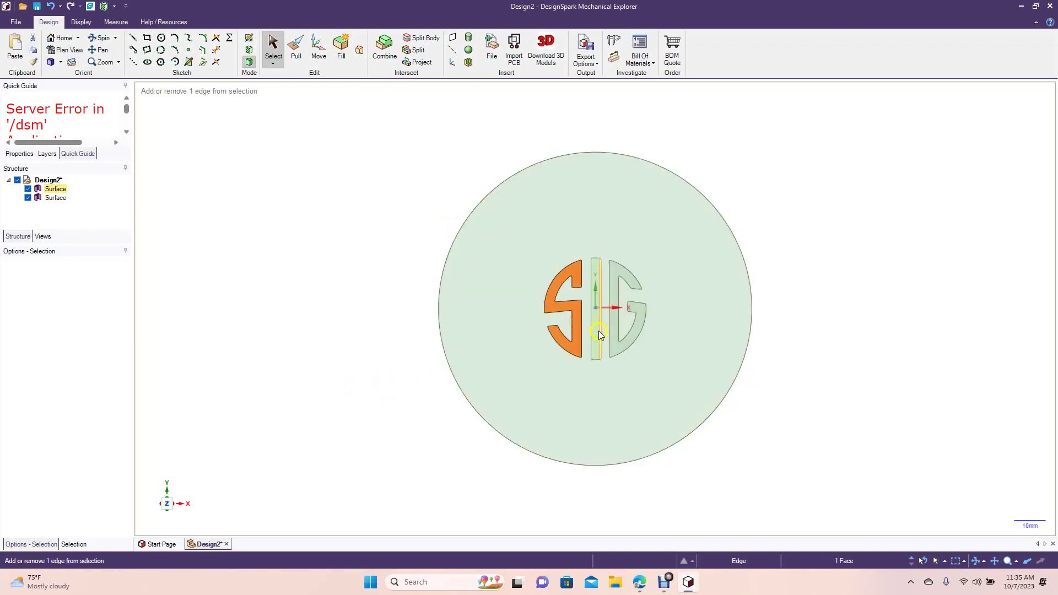
ctrl+click(597, 330)
ctrl+click(616, 342)
click(296, 44)
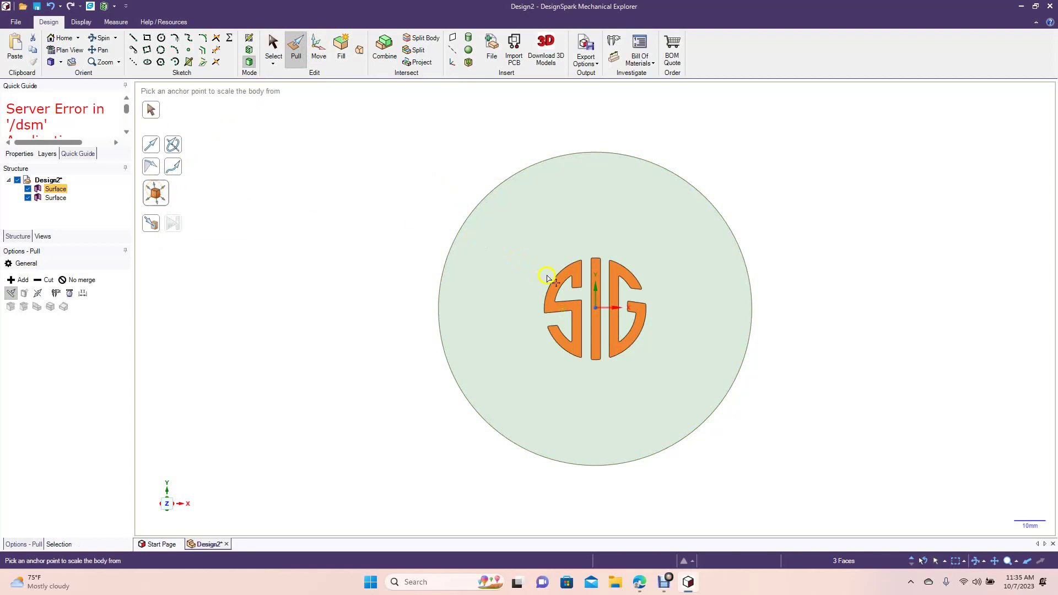
click(581, 264)
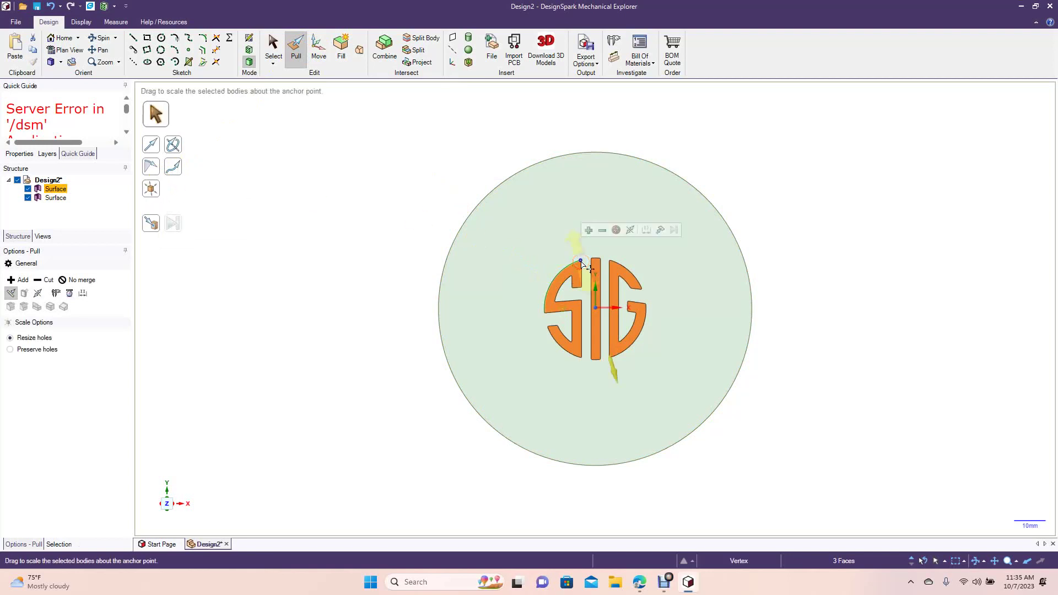
drag(590, 268, 683, 380)
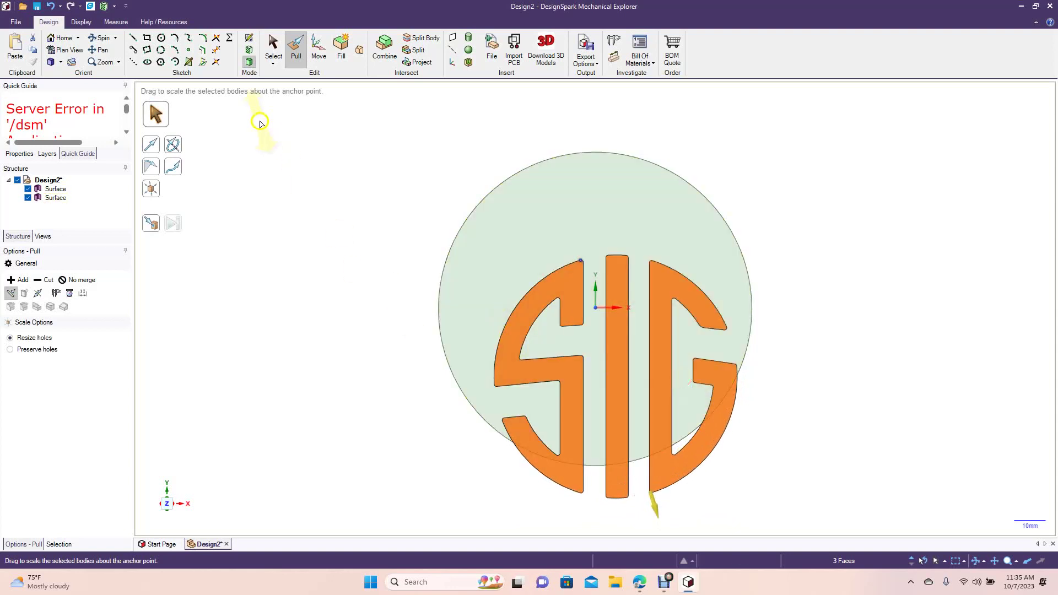
Centre the enlarged letters in the circle by moving them about 21.8 mm up and 6.7 mm towards negative X.
click(319, 48)
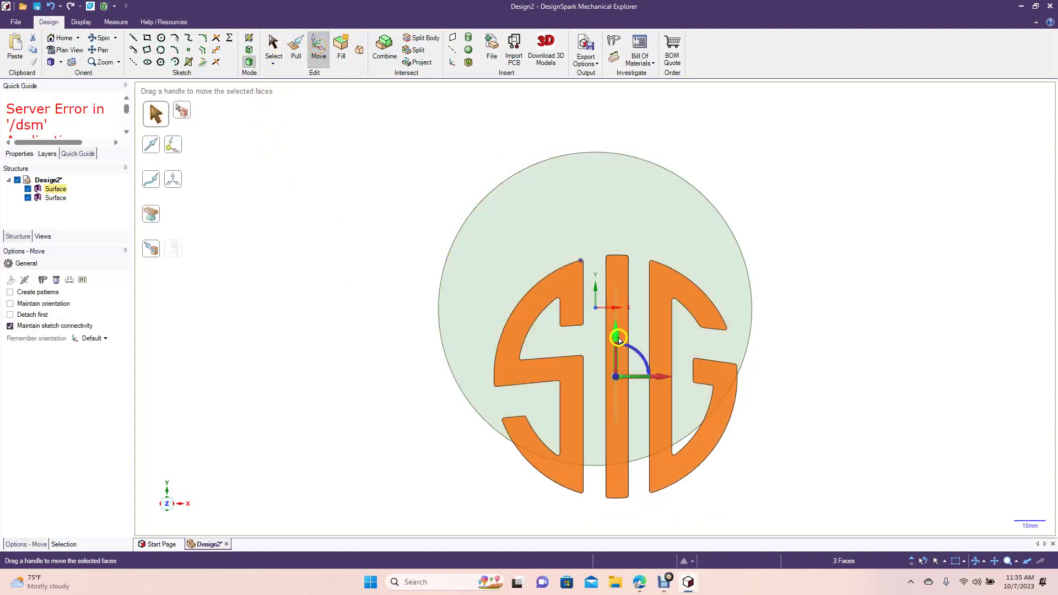
drag(617, 334, 600, 268)
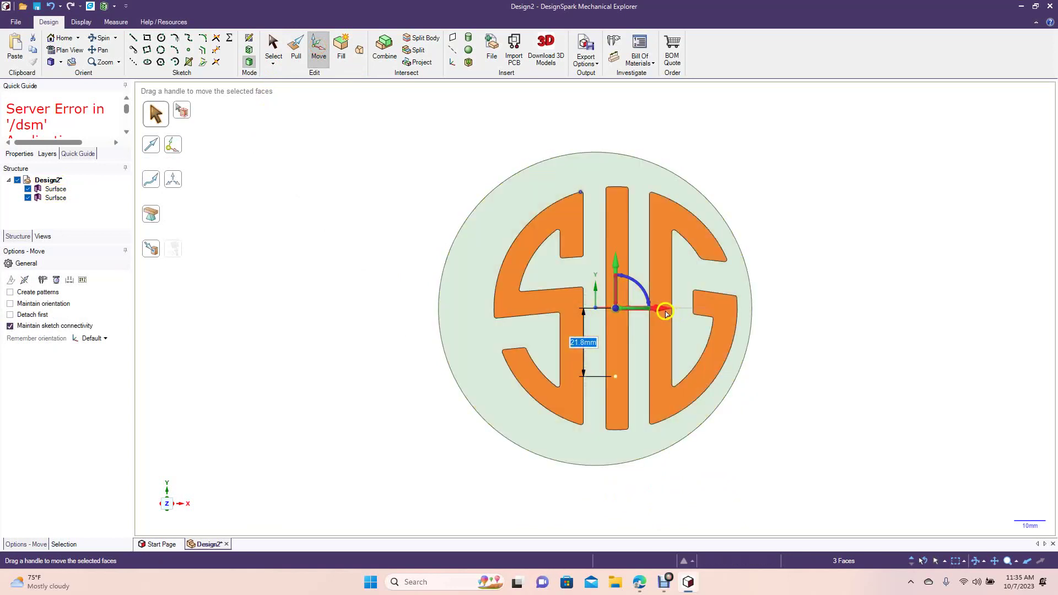
drag(664, 312, 644, 310)
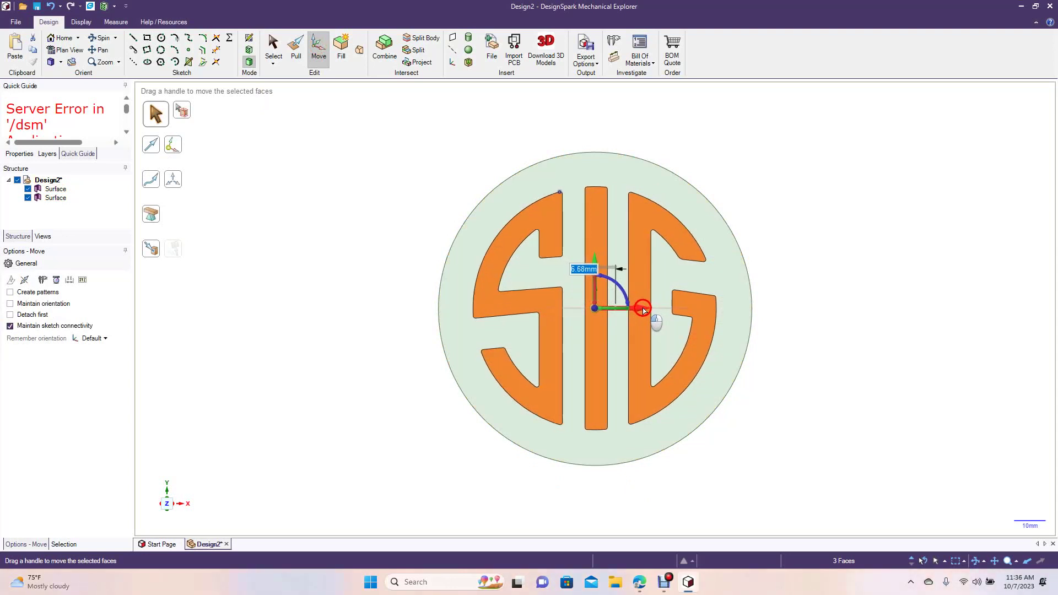
drag(643, 310, 643, 310)
click(382, 351)
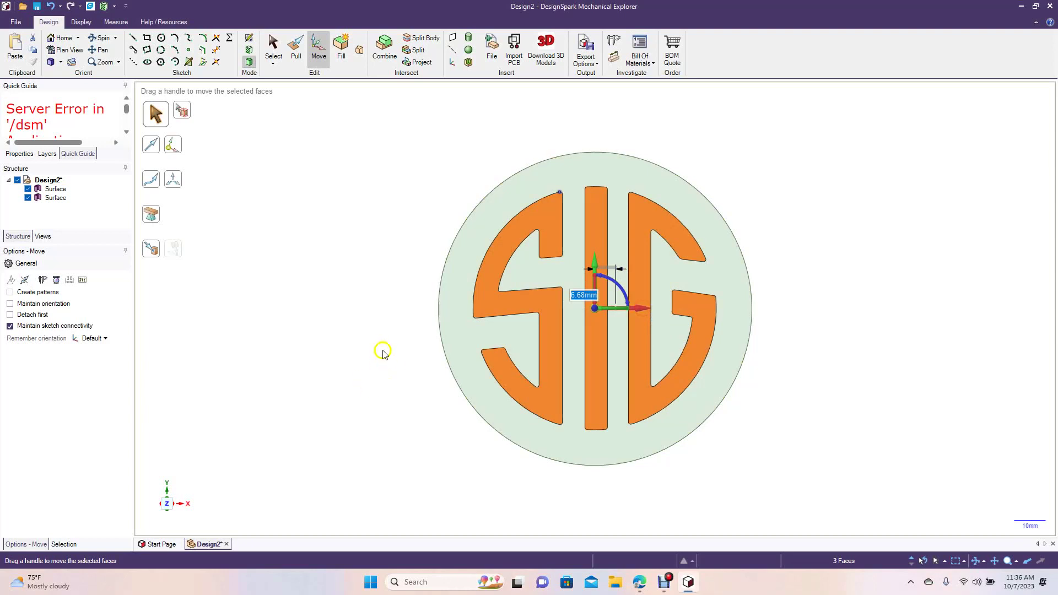
Pull the circular face into a solid disc 12 mm thick behind the letter faces.
click(102, 39)
drag(355, 331, 333, 276)
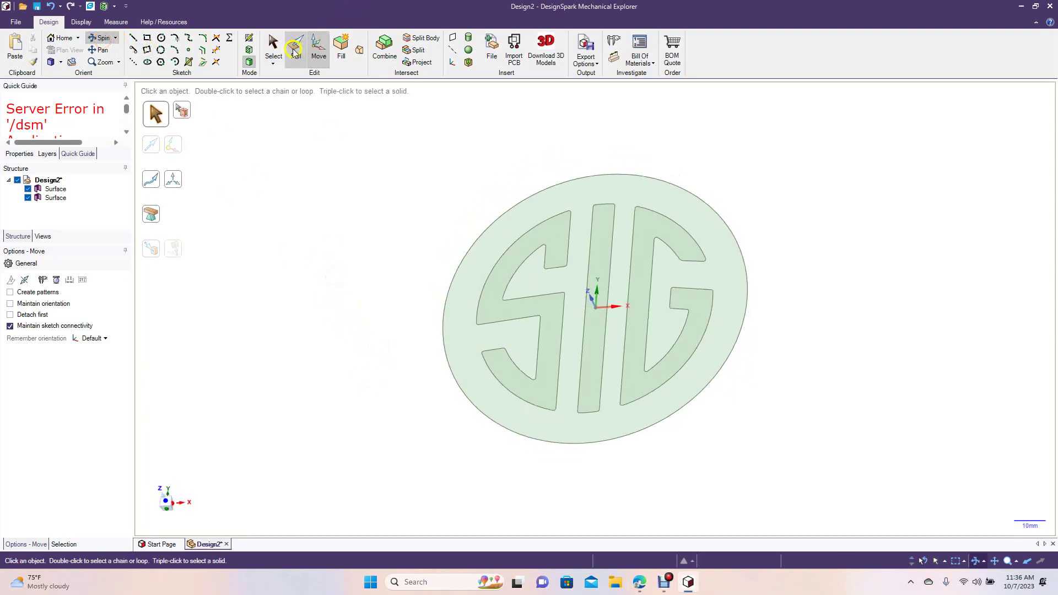
click(461, 299)
drag(461, 299, 472, 318)
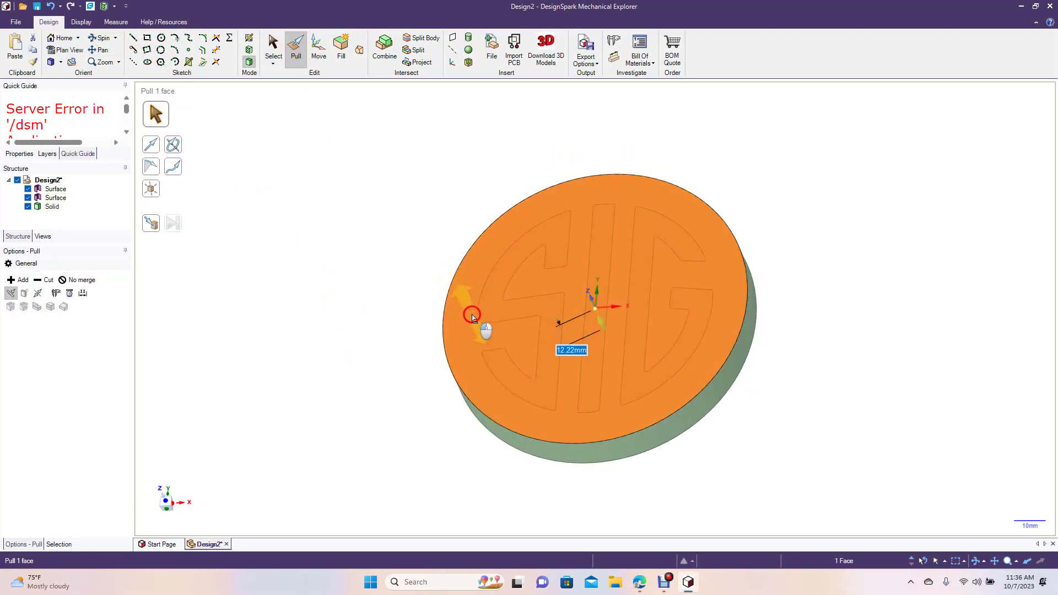
drag(472, 319, 473, 318)
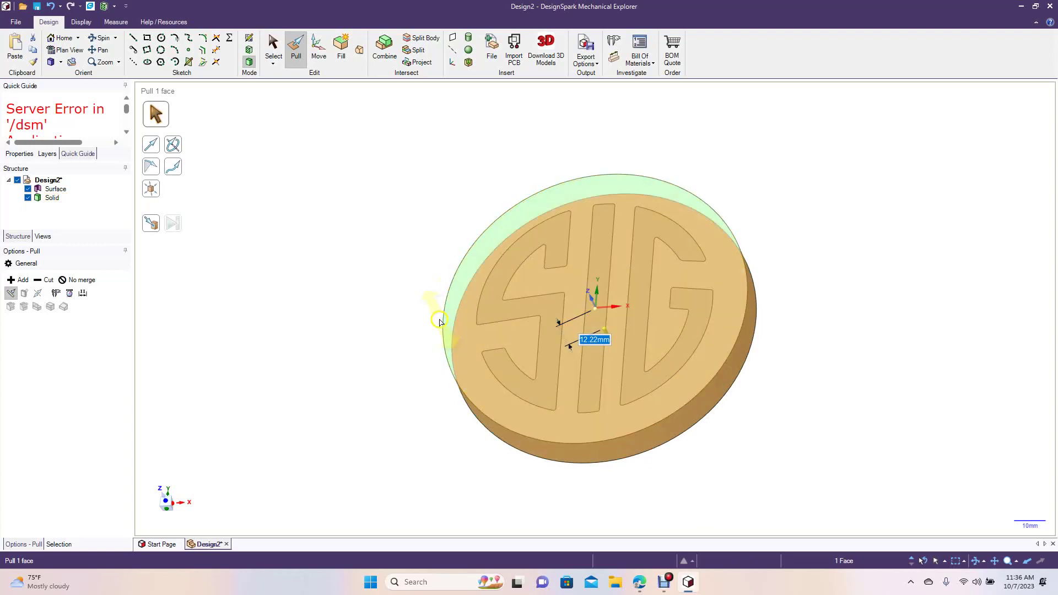
key(Return)
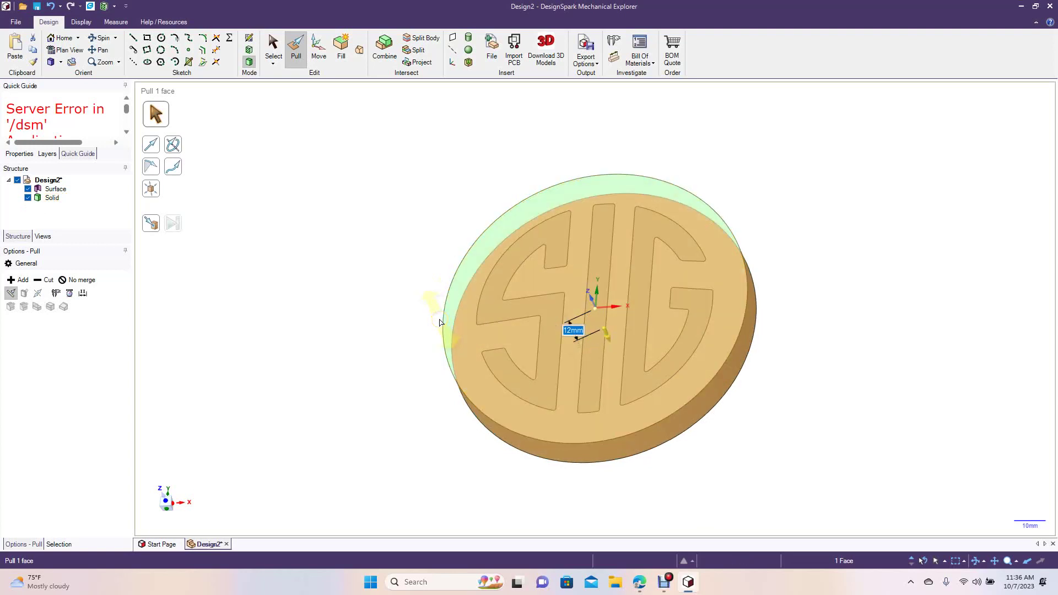
click(385, 280)
Pull the S, I and G faces together 3 mm into the disc to cut recessed letters.
click(494, 320)
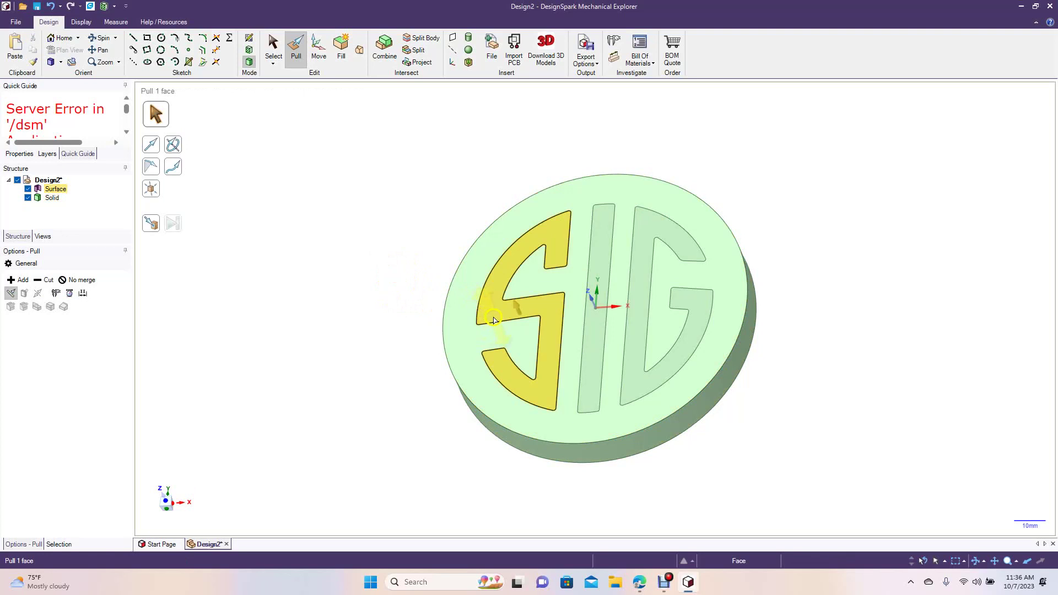
ctrl+click(596, 340)
ctrl+click(634, 360)
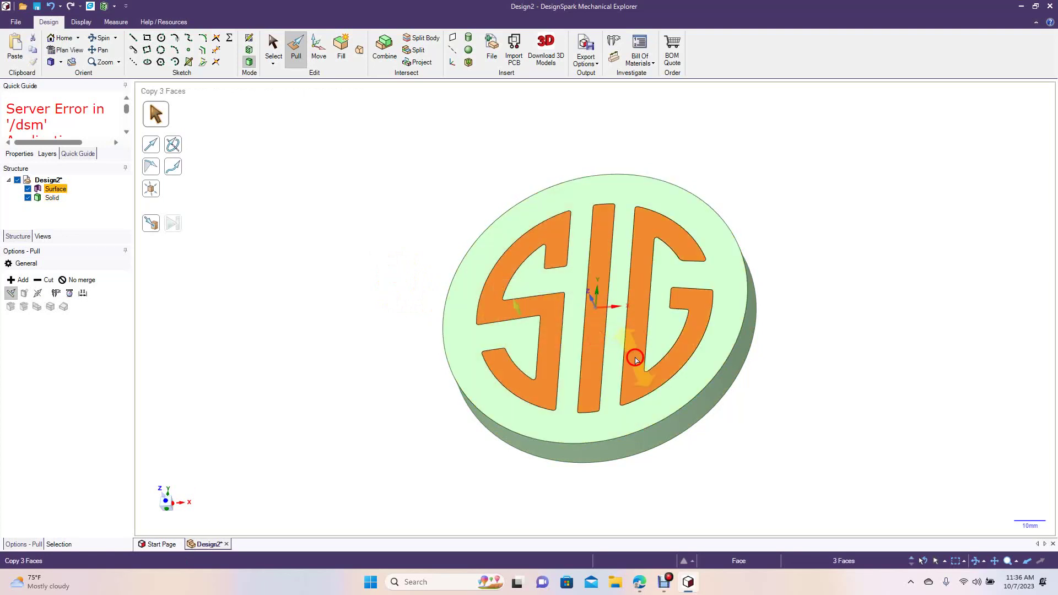
drag(494, 313, 472, 347)
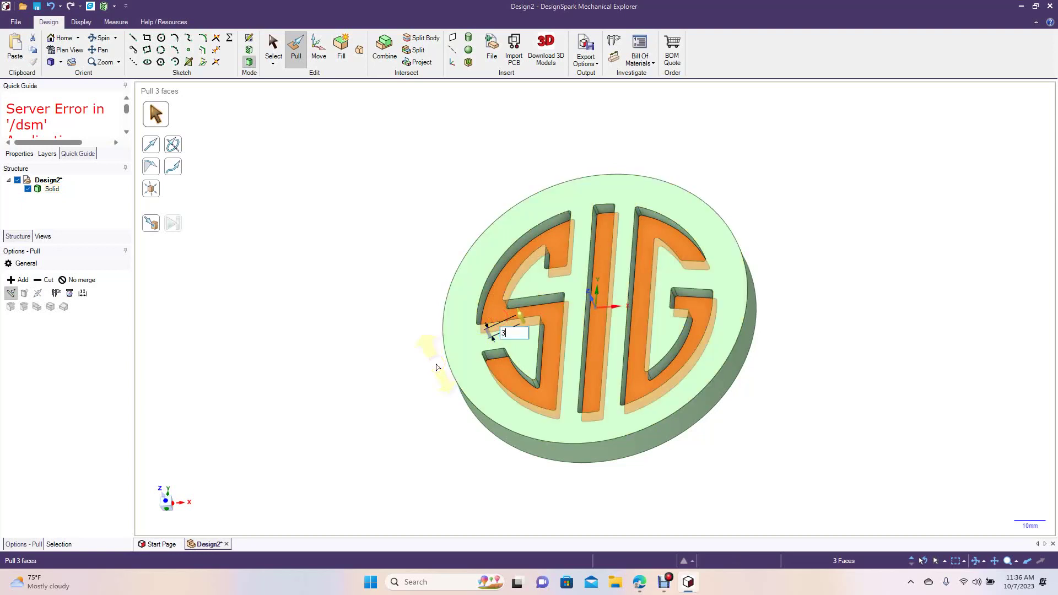
text(3)
key(Return)
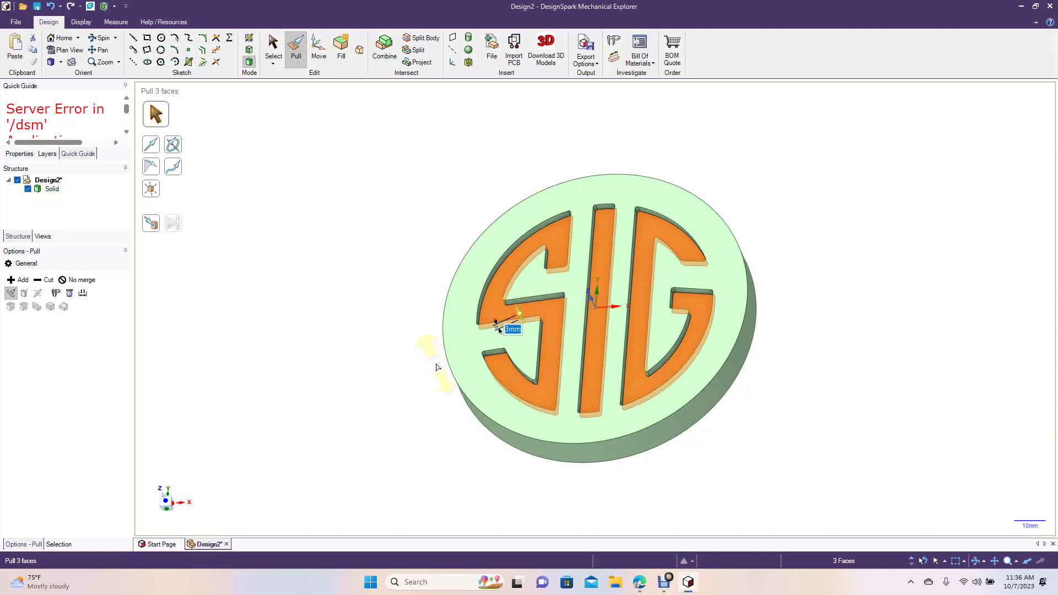
click(274, 49)
click(317, 195)
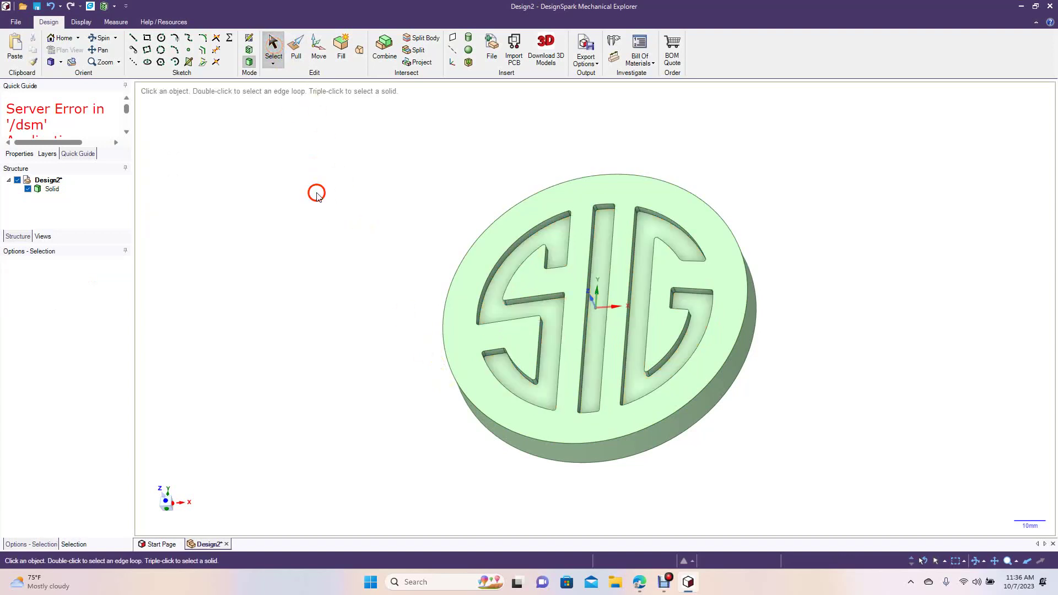
Round the outer circular edge of the disc's lettered face with the Pull tool.
click(102, 37)
drag(321, 251, 369, 223)
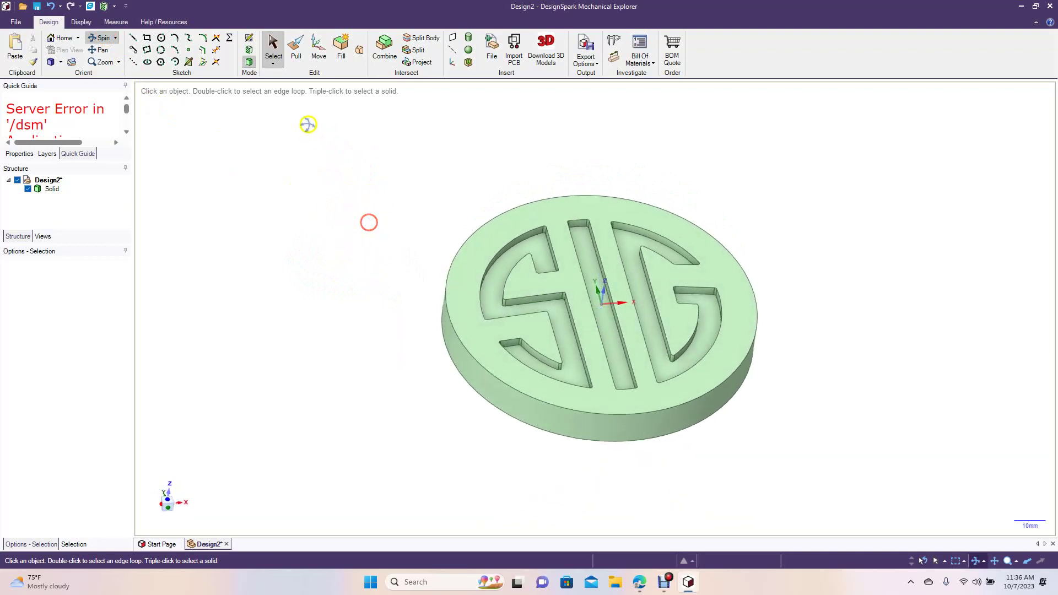
click(296, 49)
click(463, 349)
drag(463, 350, 480, 352)
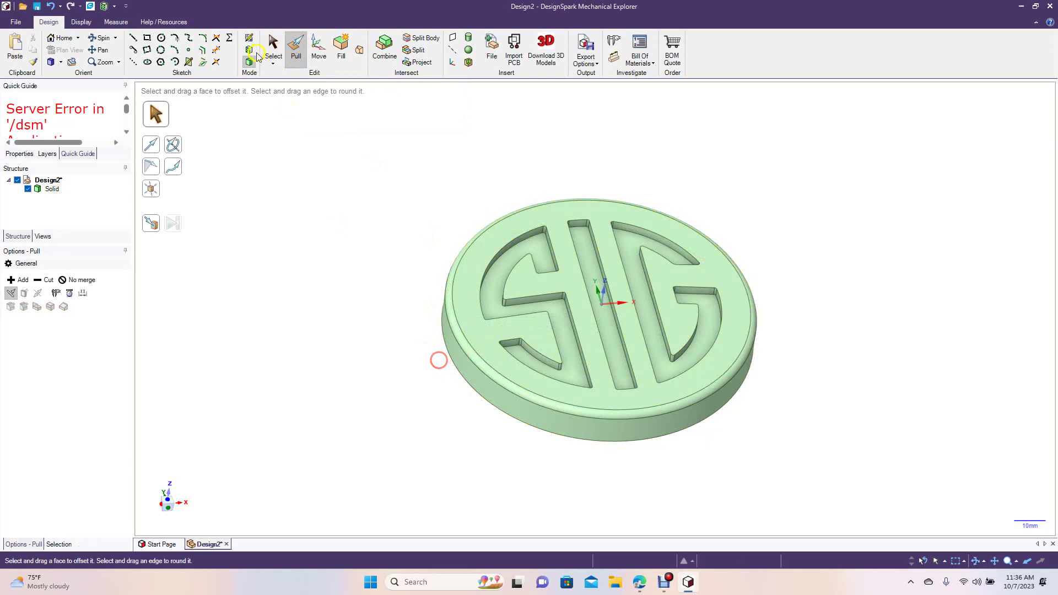
Select the whole disc and copy it along the X axis, leaving a gap between it and the duplicate.
click(104, 37)
drag(234, 219, 292, 299)
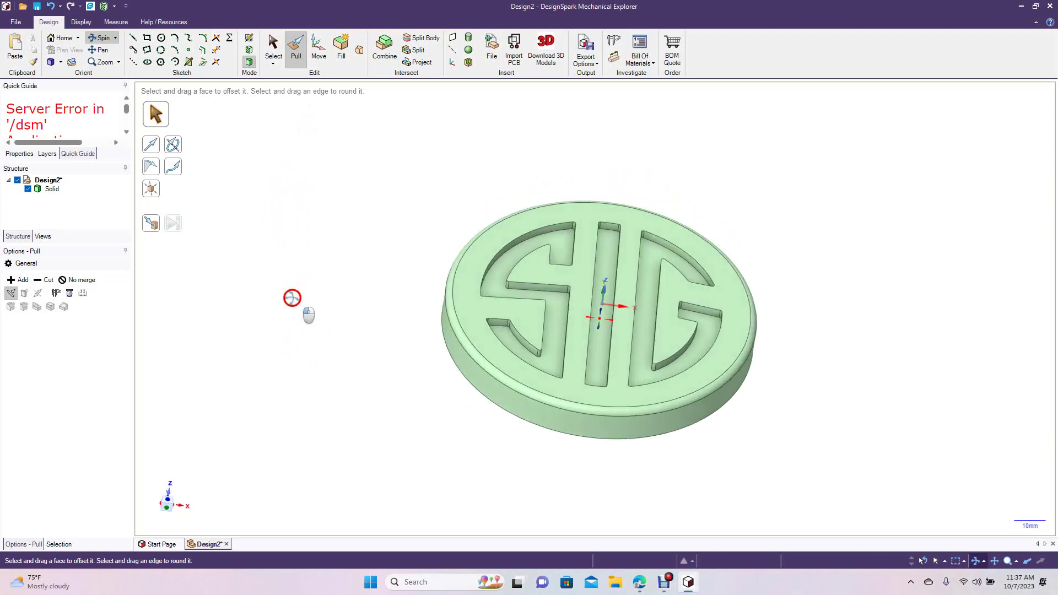
scroll(292, 298, down, 5)
click(274, 57)
drag(457, 230, 779, 444)
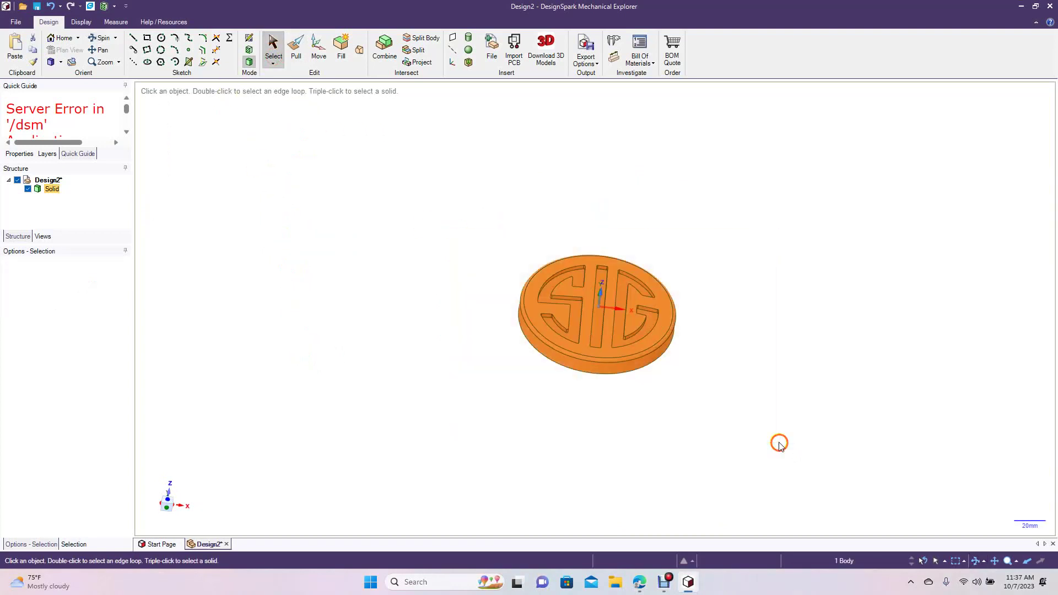
click(319, 51)
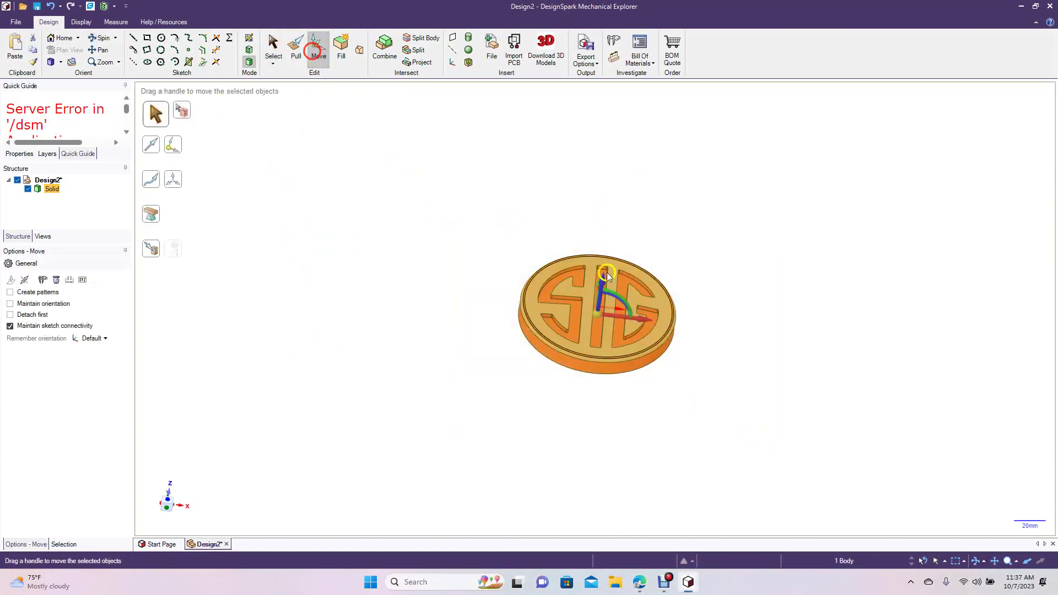
ctrl+drag(645, 321, 862, 331)
click(704, 154)
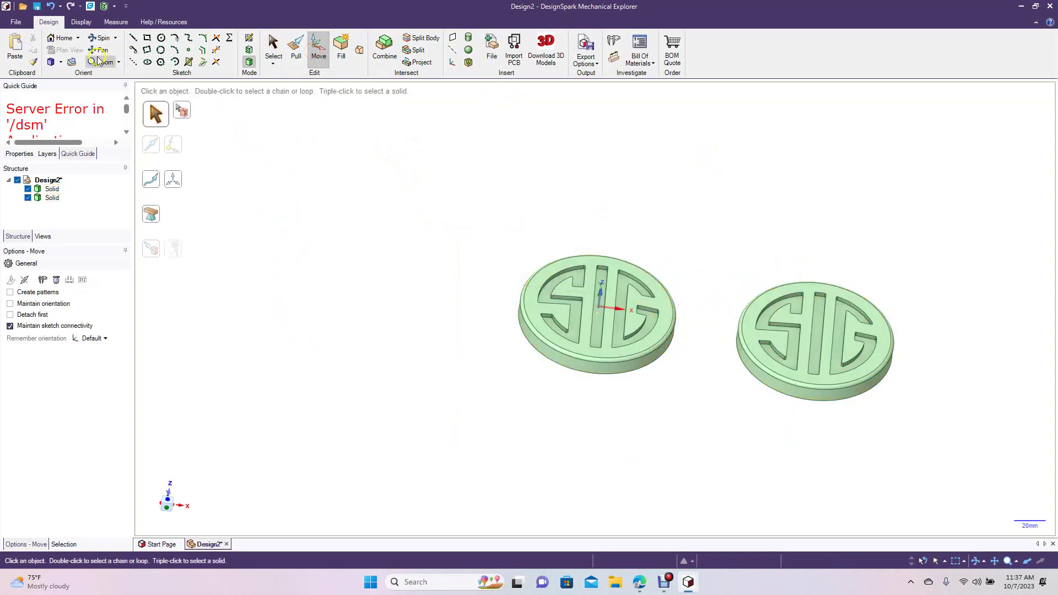
Shell the copied disc with 2 mm walls, removing its flat back face.
click(103, 39)
drag(392, 239, 406, 255)
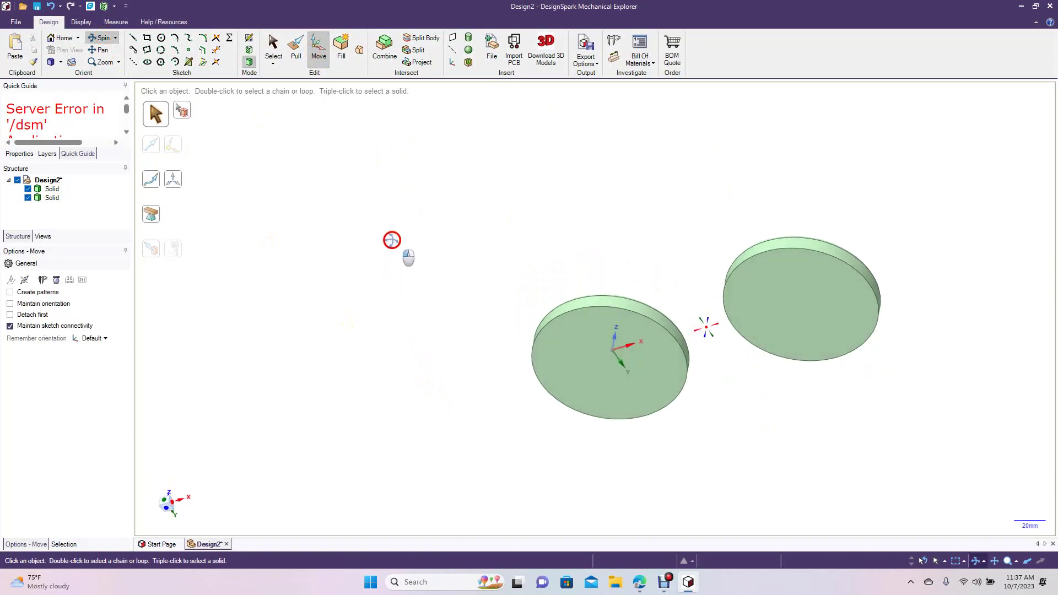
click(469, 64)
text(2)
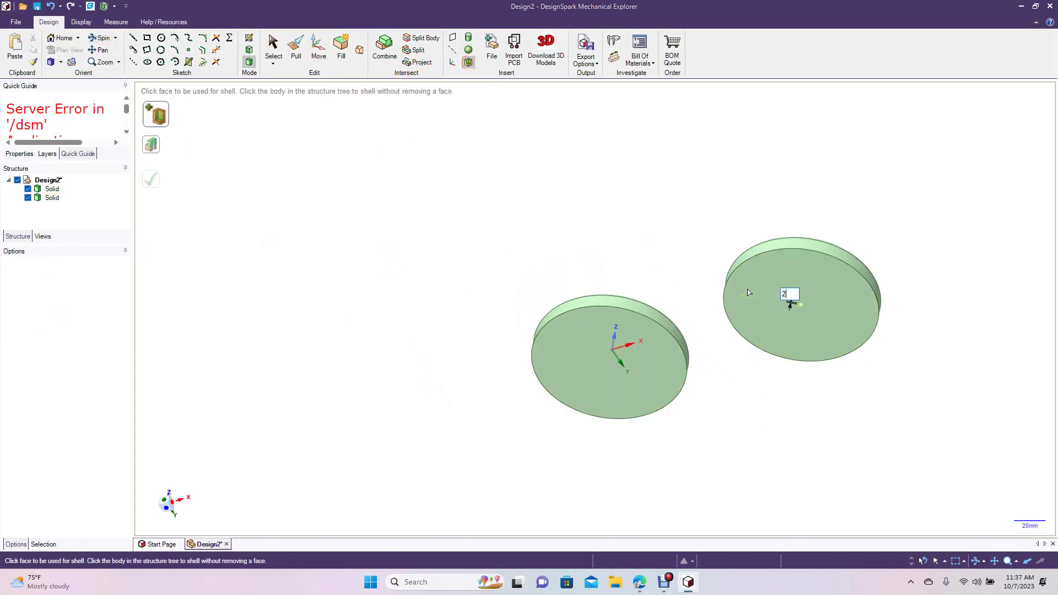
click(758, 296)
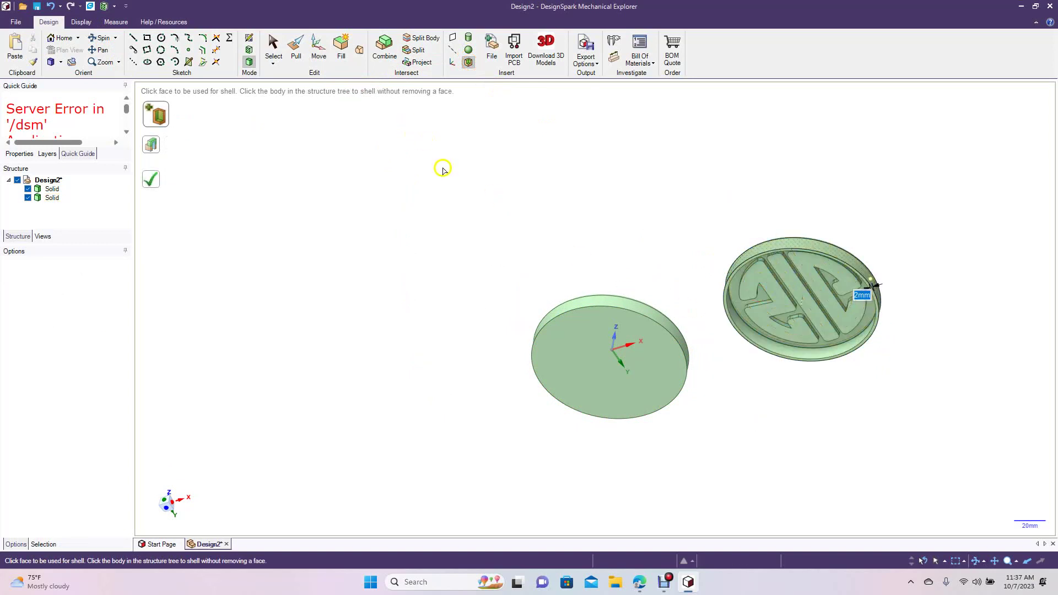
Select the edge loop around the S recess on the original disc and round it about 0.8 mm.
click(97, 37)
drag(449, 227, 512, 388)
scroll(512, 380, up, 5)
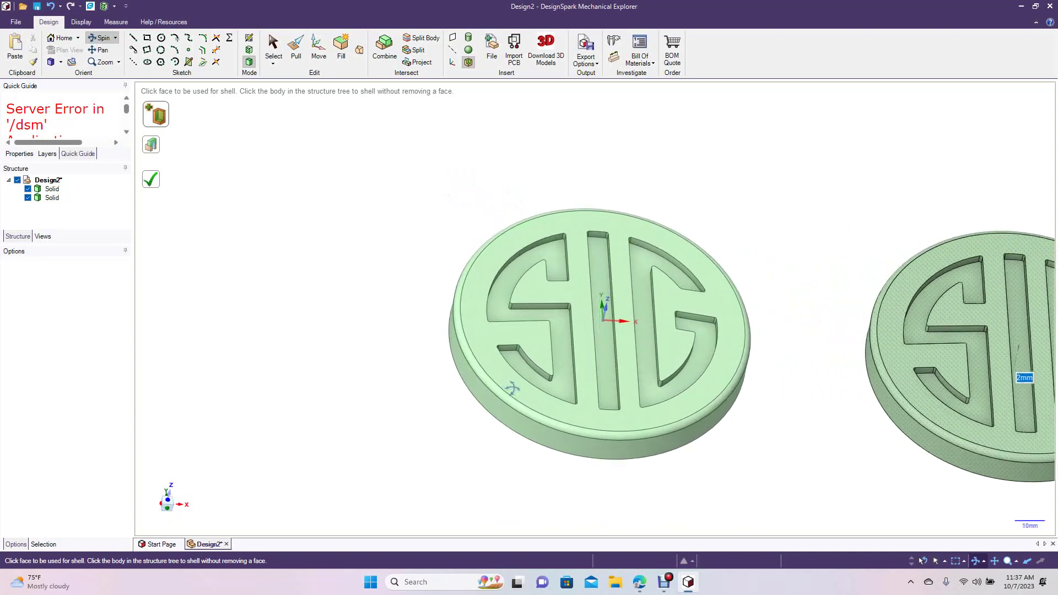
click(273, 48)
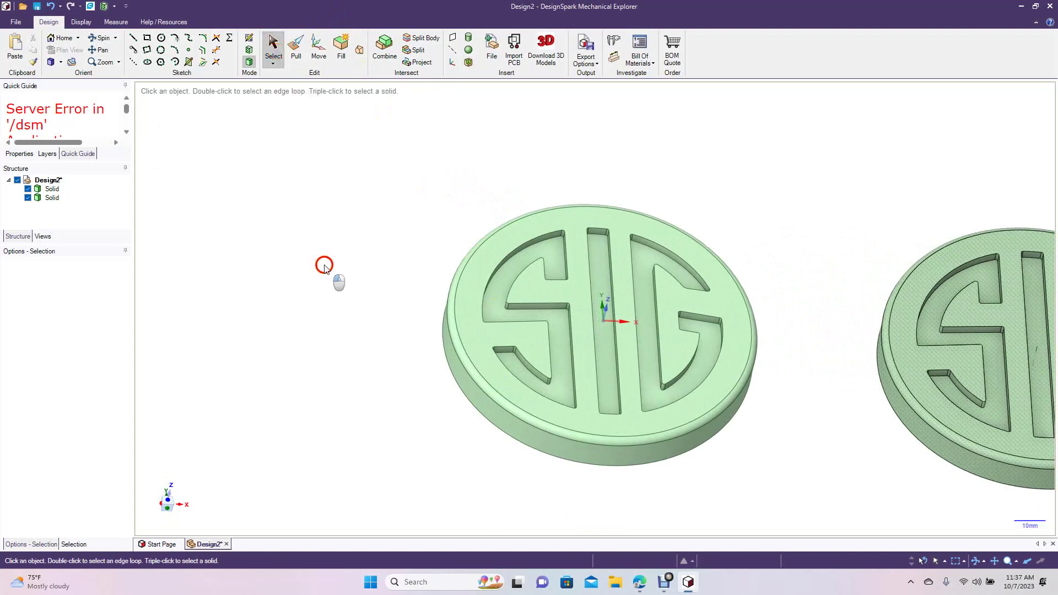
double_click(485, 315)
click(296, 48)
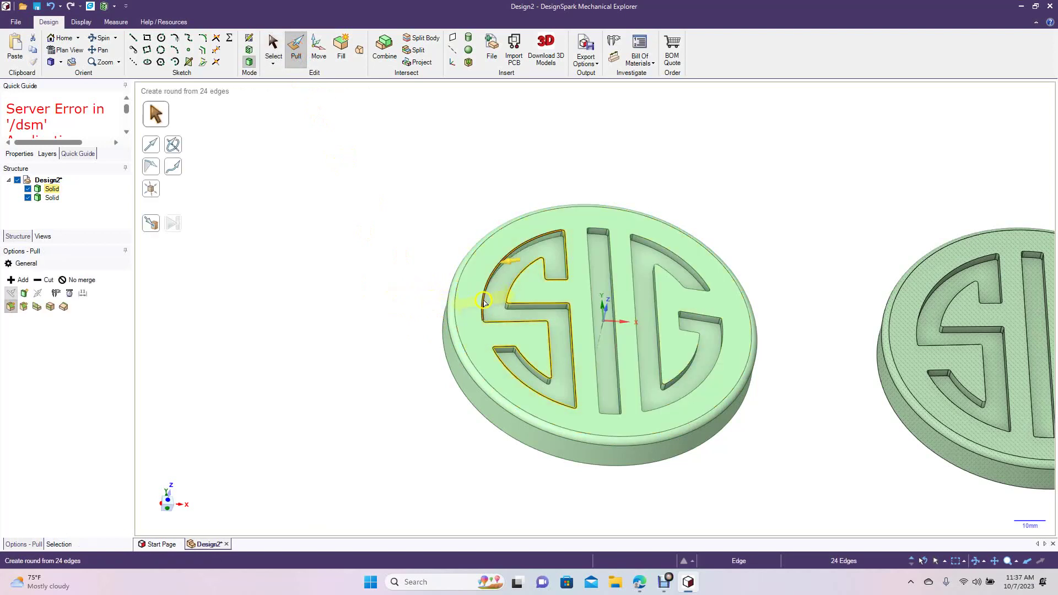
drag(485, 303, 479, 302)
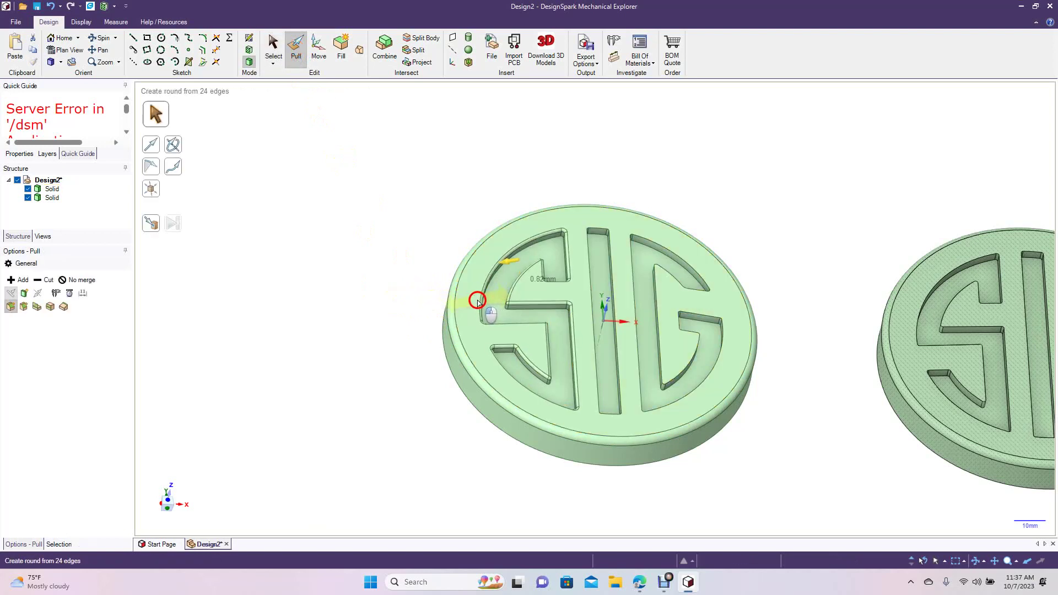
Set the radius of the round around the S recess's upper edge loop to 0.6 mm.
drag(478, 302, 480, 302)
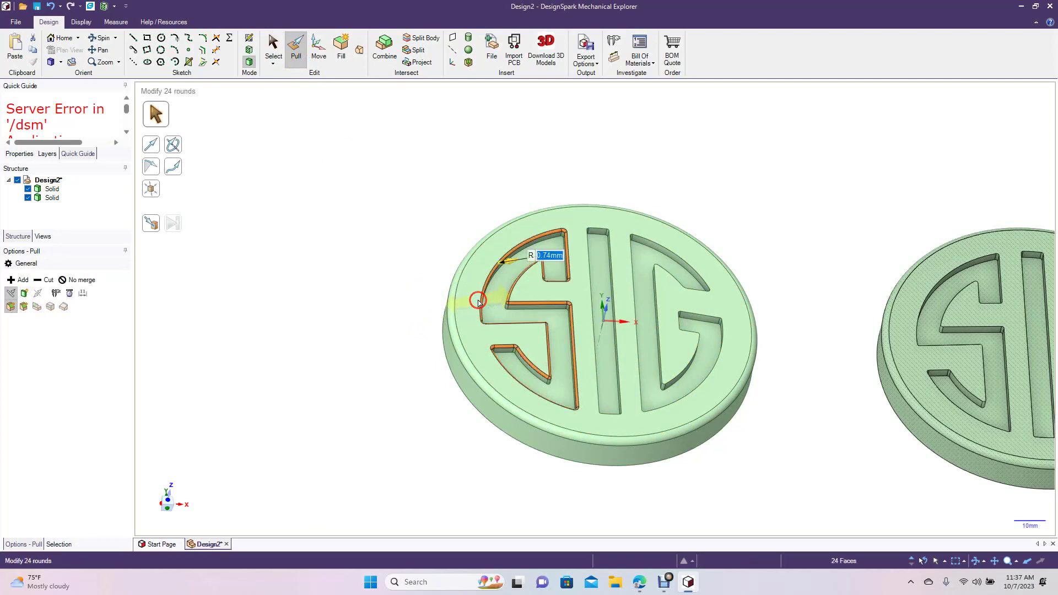
text(0.6)
key(Return)
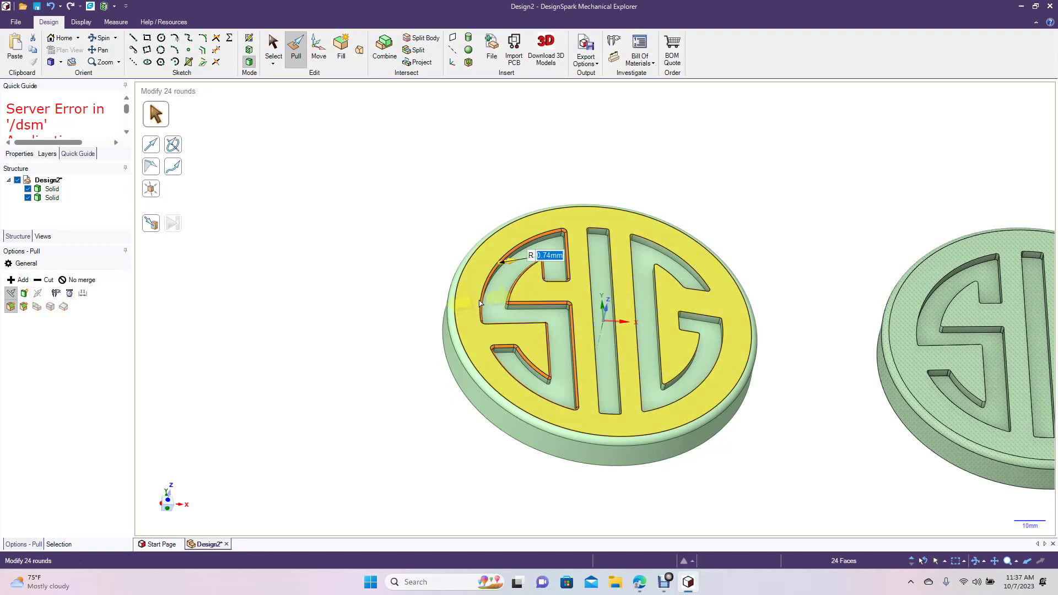
click(369, 262)
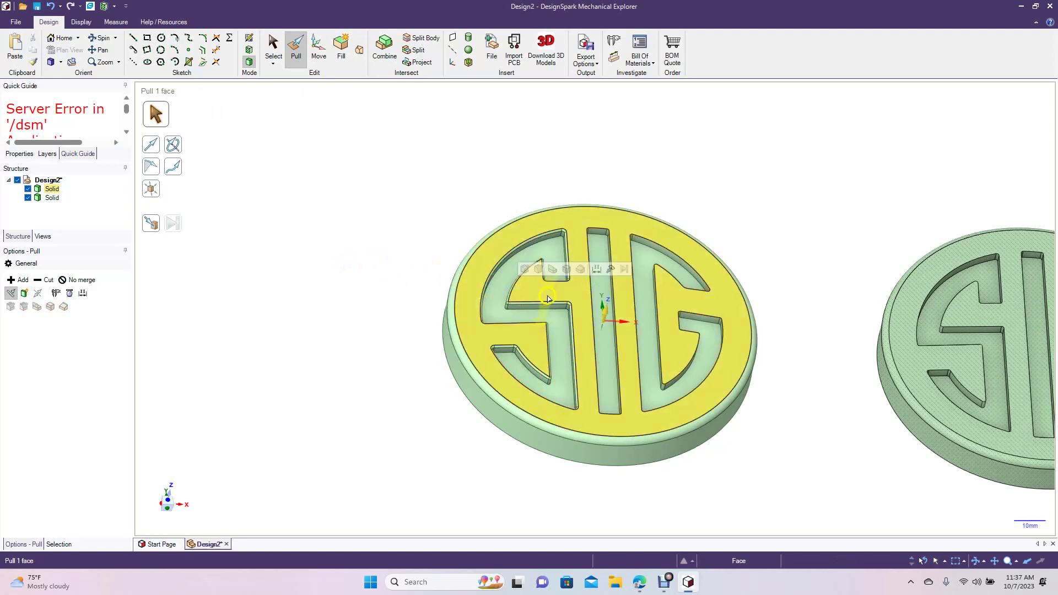
Select the upper edge loop of the I recess and round it with a 0.6 mm radius.
click(598, 298)
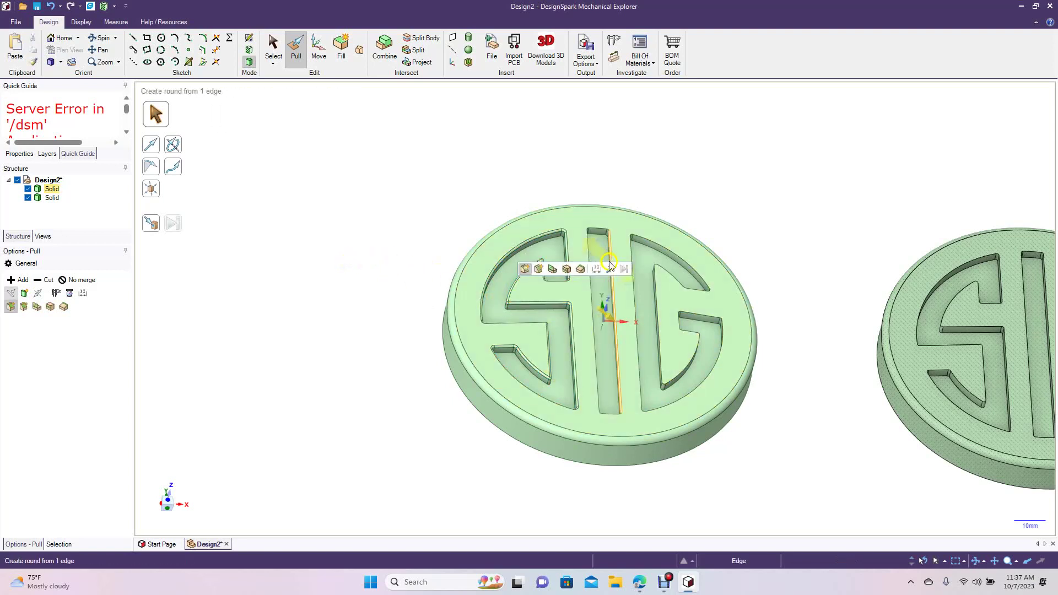
click(592, 299)
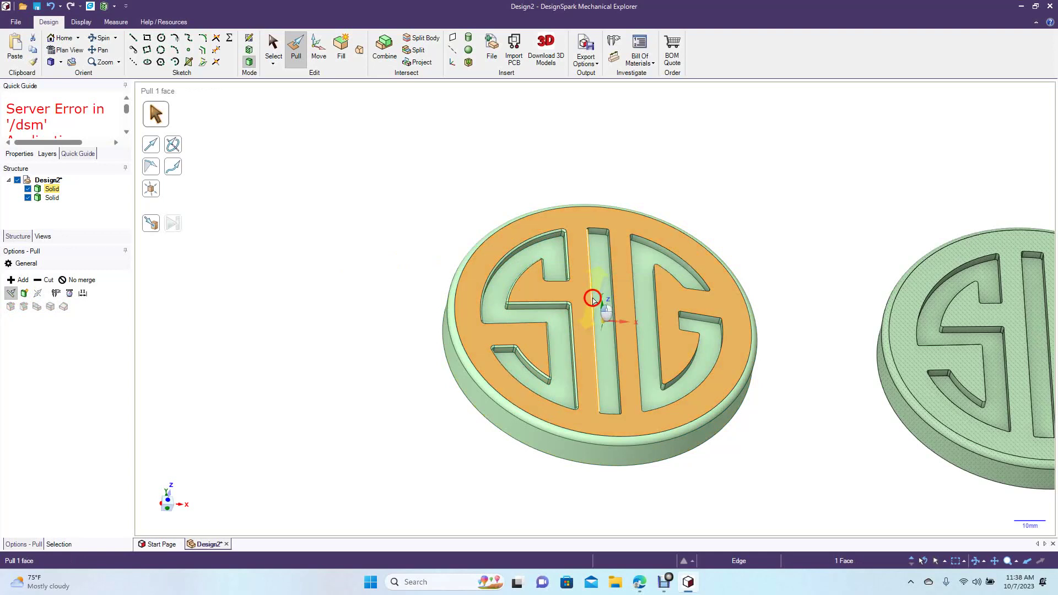
double_click(591, 299)
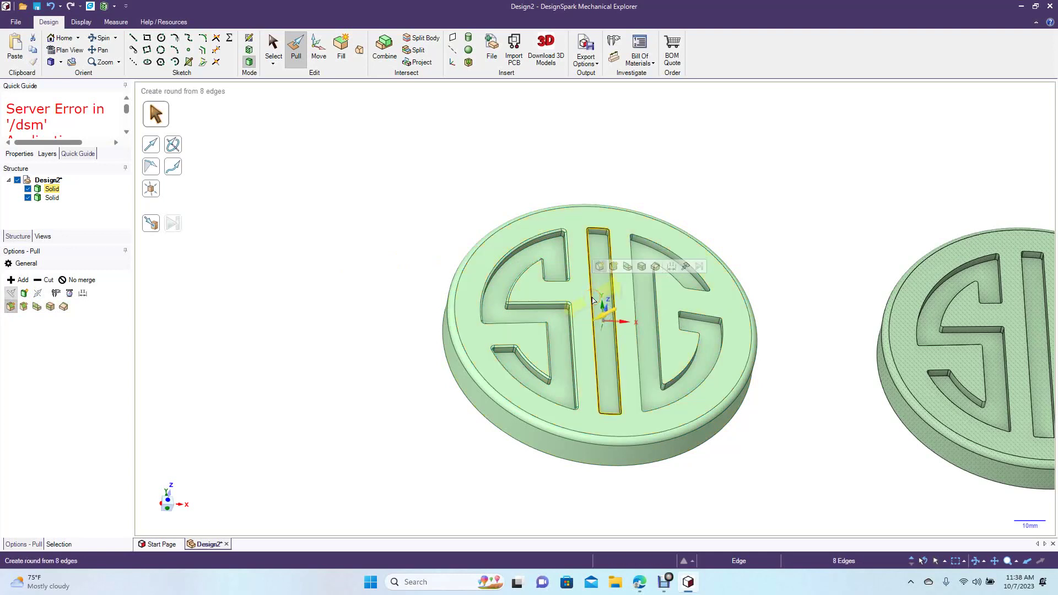
key(space)
text(.6)
key(Return)
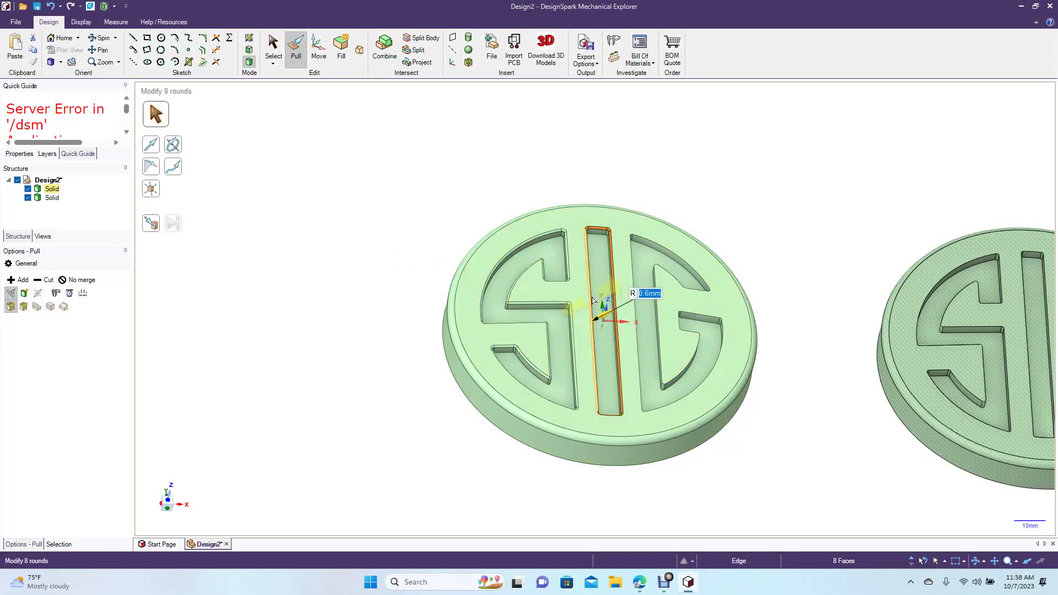
click(628, 170)
Select the upper edge loop of the G recess and round it with a 0.6 mm radius.
click(650, 244)
double_click(650, 244)
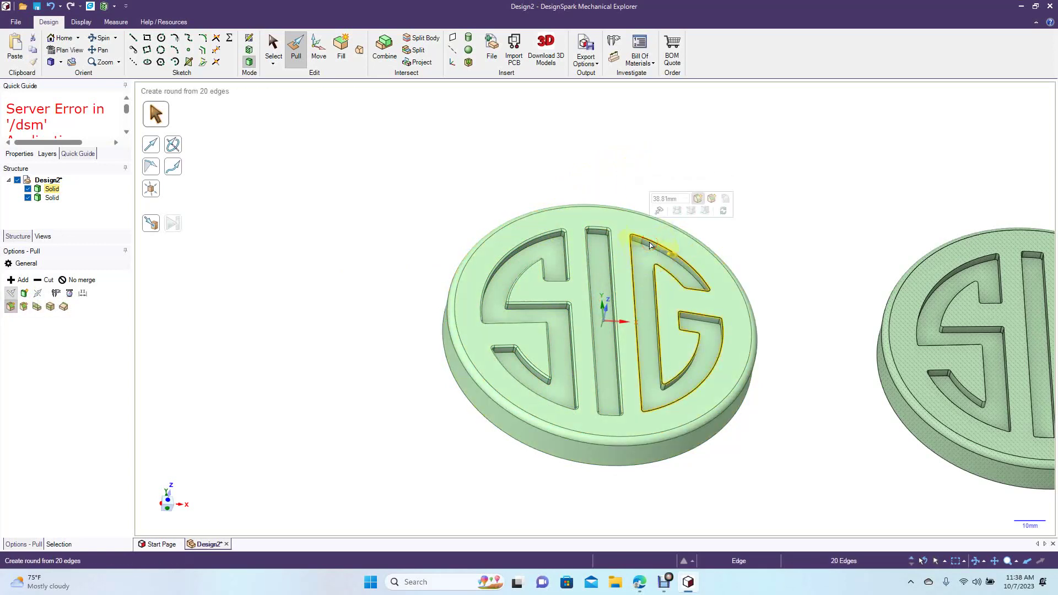
text(0.6)
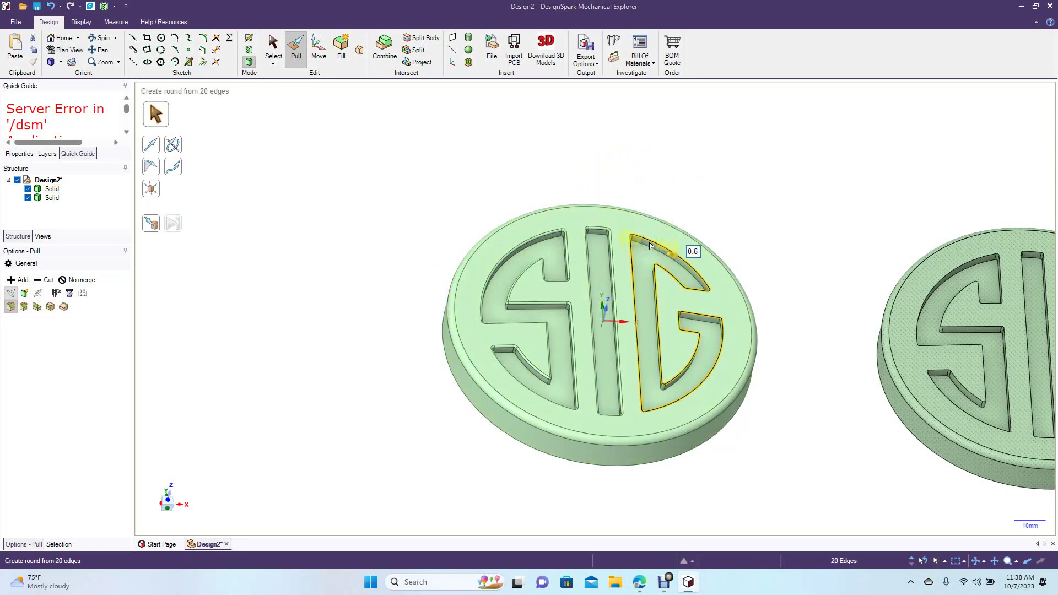
key(Return)
click(709, 149)
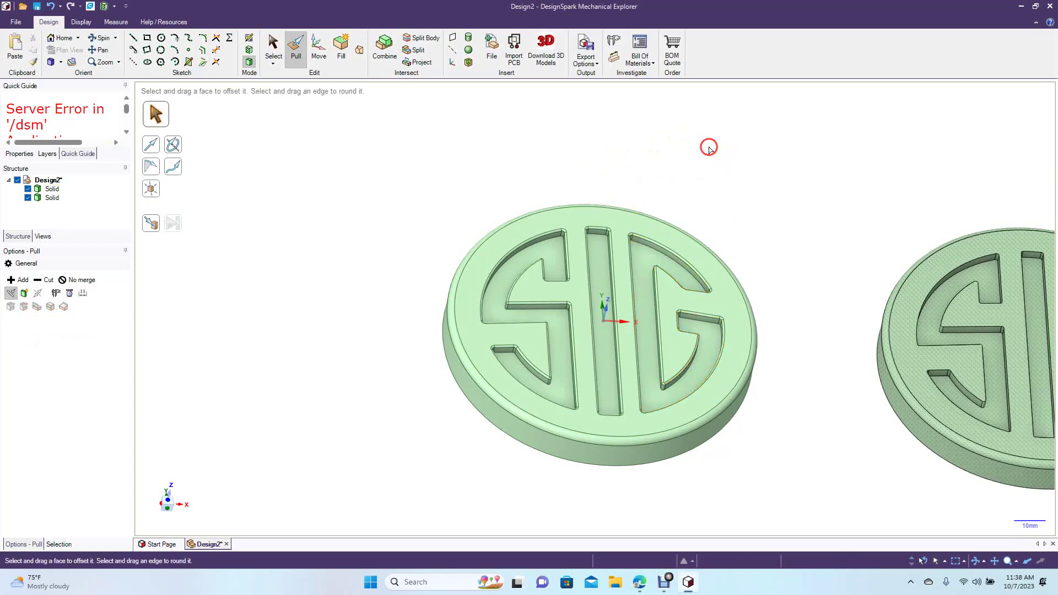
Inspect the backs and fronts of both discs, comparing the solid original with the shelled copy.
click(105, 41)
mouse_move(305, 243)
mouse_down()
mouse_move(314, 248)
mouse_move(264, 189)
mouse_move(312, 248)
mouse_move(365, 259)
mouse_move(388, 154)
mouse_move(378, 110)
mouse_move(269, 117)
mouse_move(267, 75)
mouse_move(276, 94)
mouse_move(210, 189)
mouse_move(320, 255)
mouse_move(313, 244)
mouse_up()
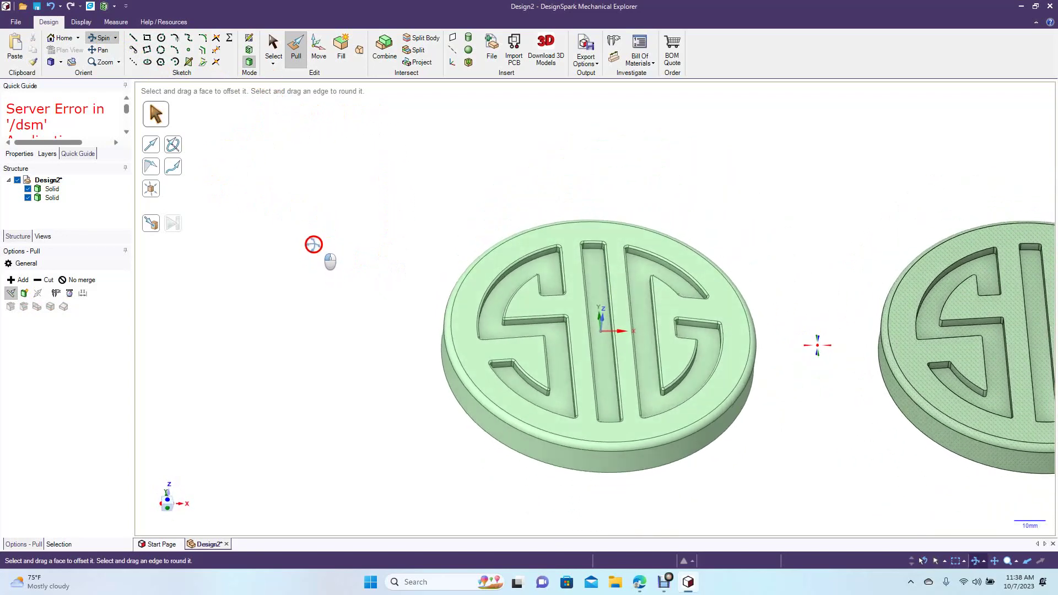
scroll(312, 244, down, 3)
click(98, 37)
drag(444, 268, 422, 110)
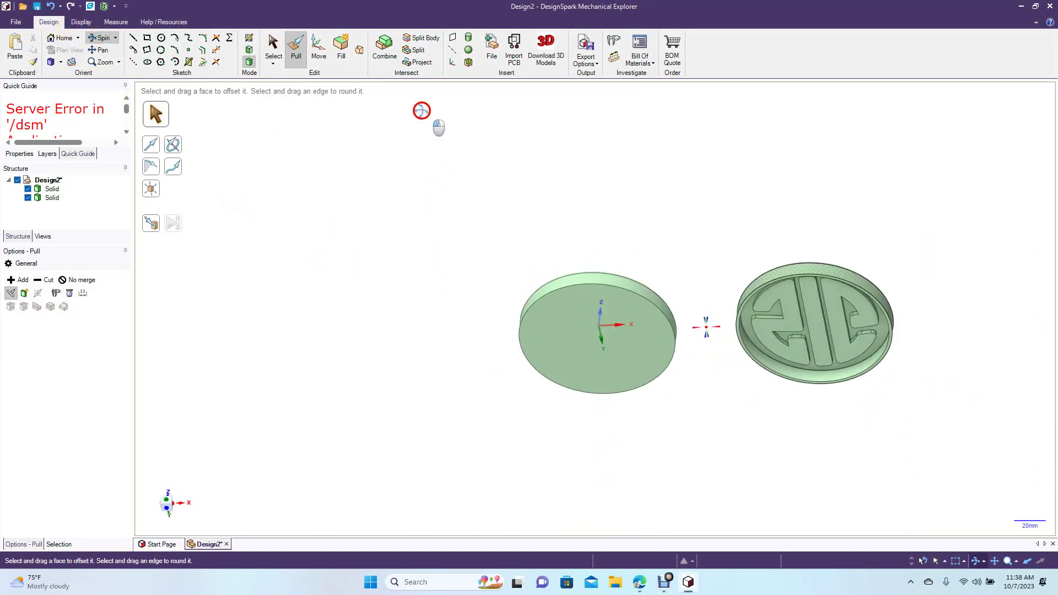
drag(690, 364, 659, 359)
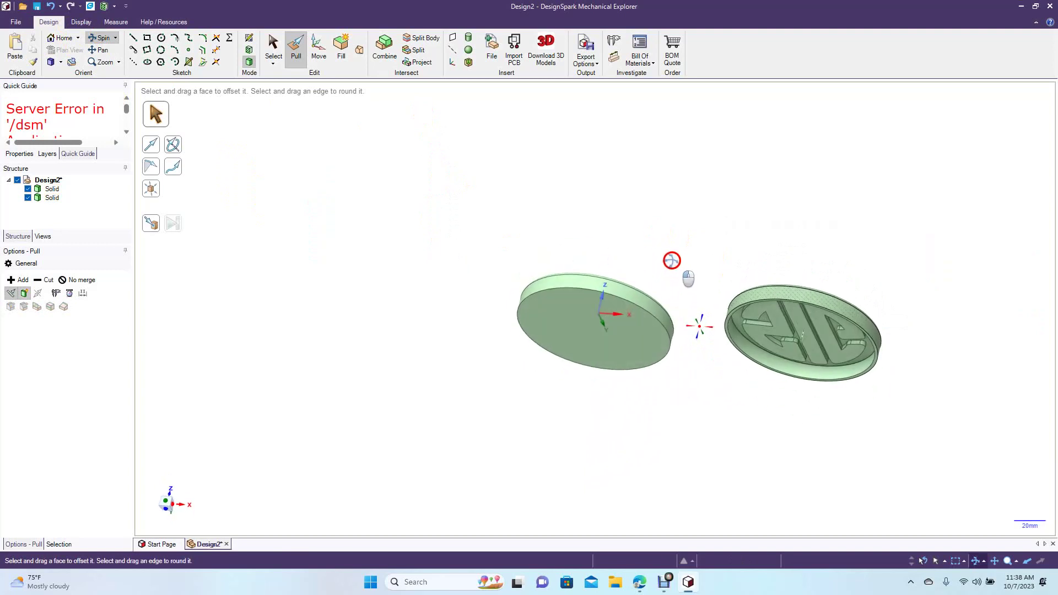
drag(676, 248, 675, 231)
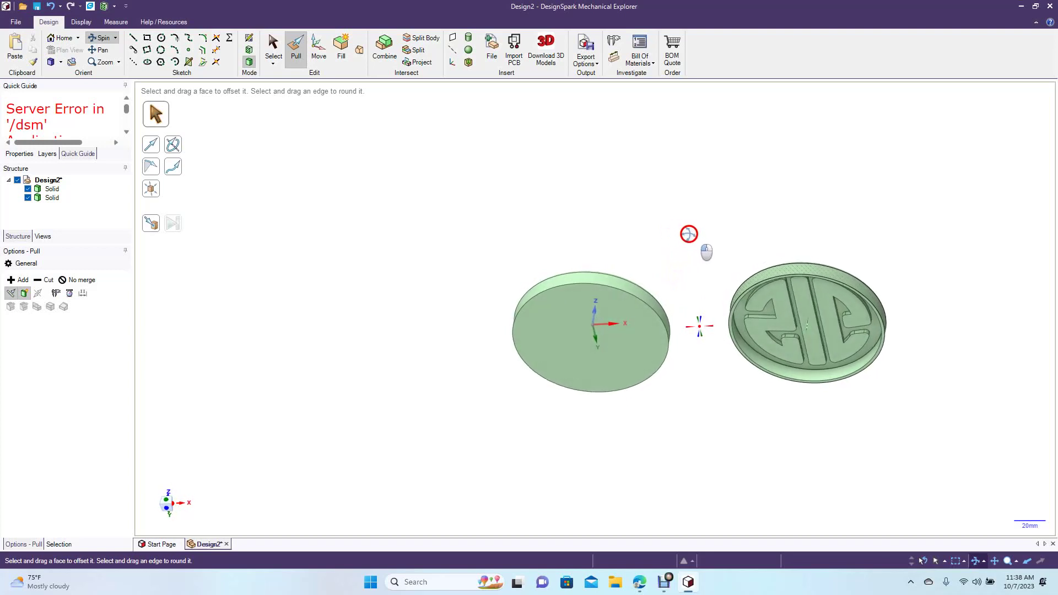
drag(678, 230, 684, 331)
drag(694, 367, 614, 161)
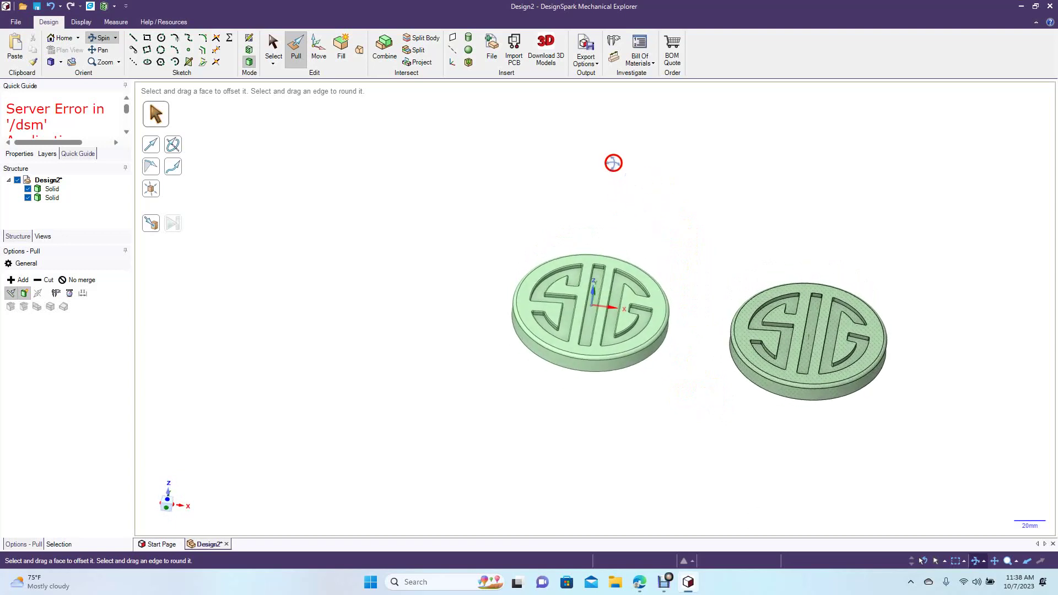
mouse_move(650, 397)
mouse_down()
mouse_move(666, 256)
mouse_move(673, 272)
mouse_move(656, 394)
mouse_up()
Select the entire shelled copy of the disc and delete it.
click(274, 43)
triple_click(773, 322)
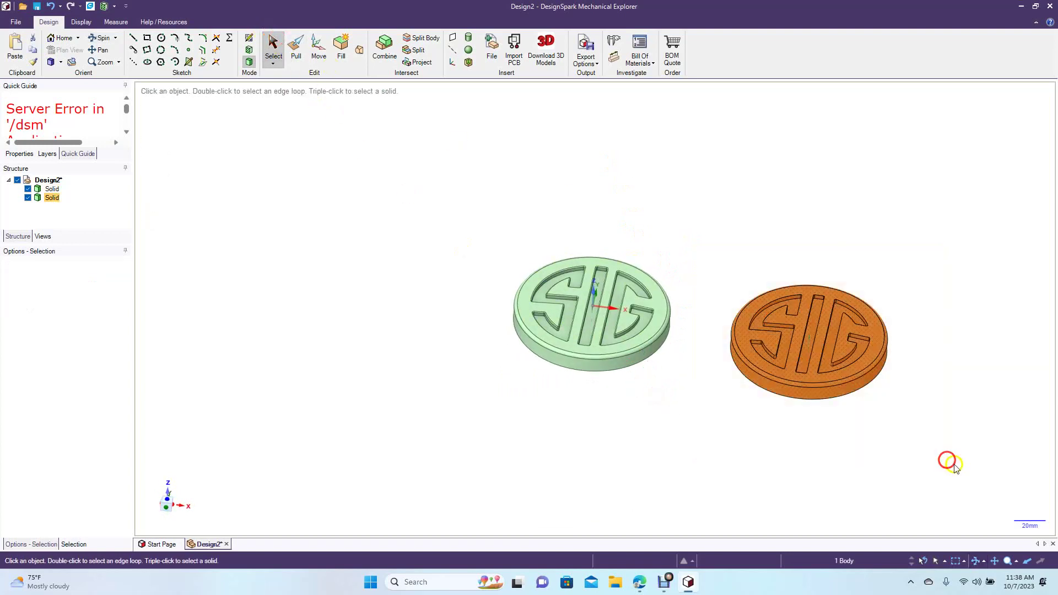
key(Delete)
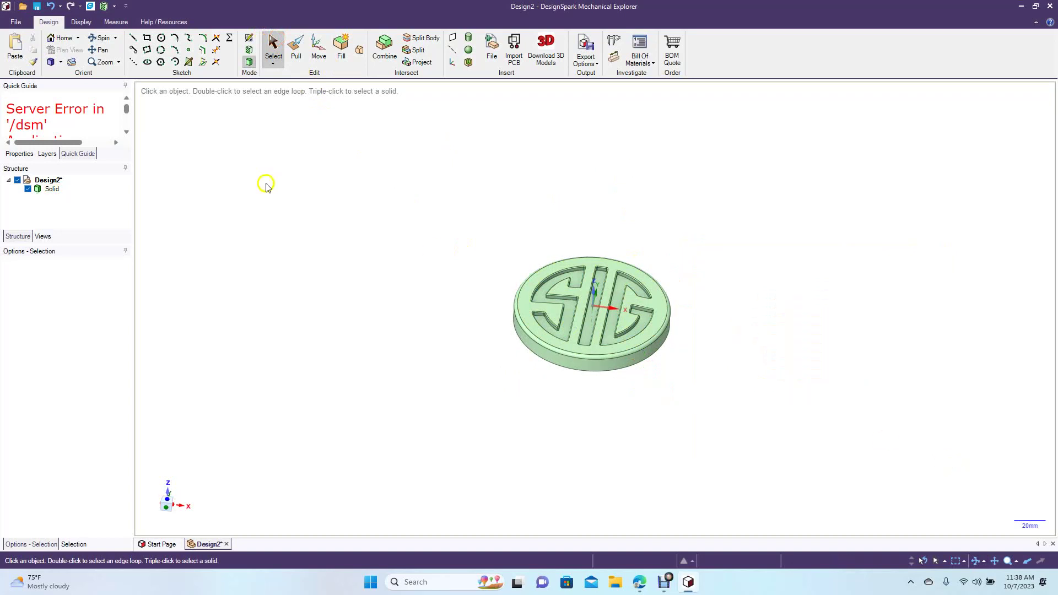
Select the edge loop around the floor of the S recess and round it with a 0.6 mm radius.
click(61, 65)
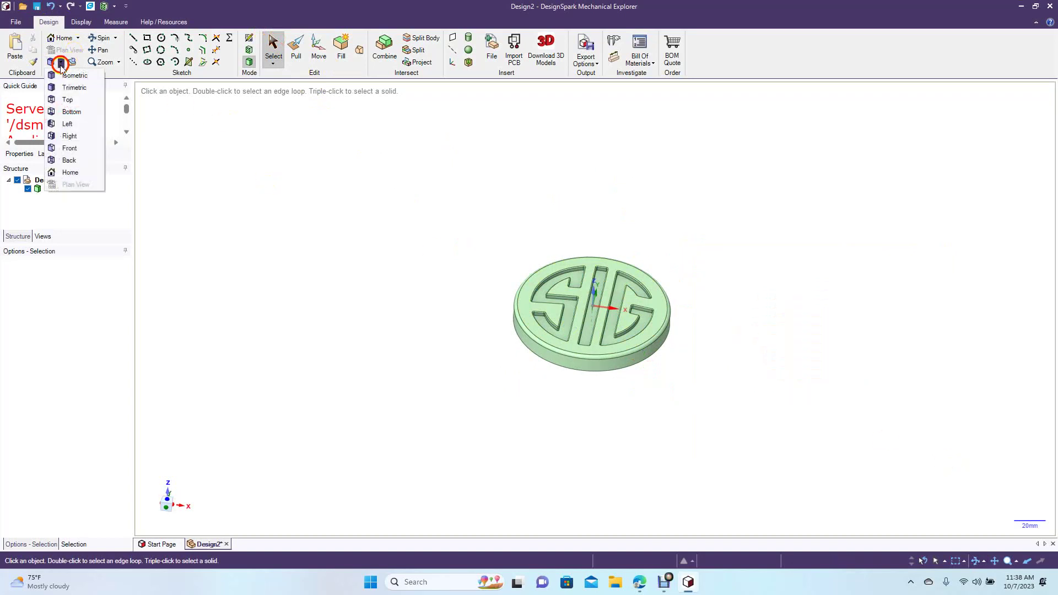
click(76, 89)
scroll(289, 260, up, 2)
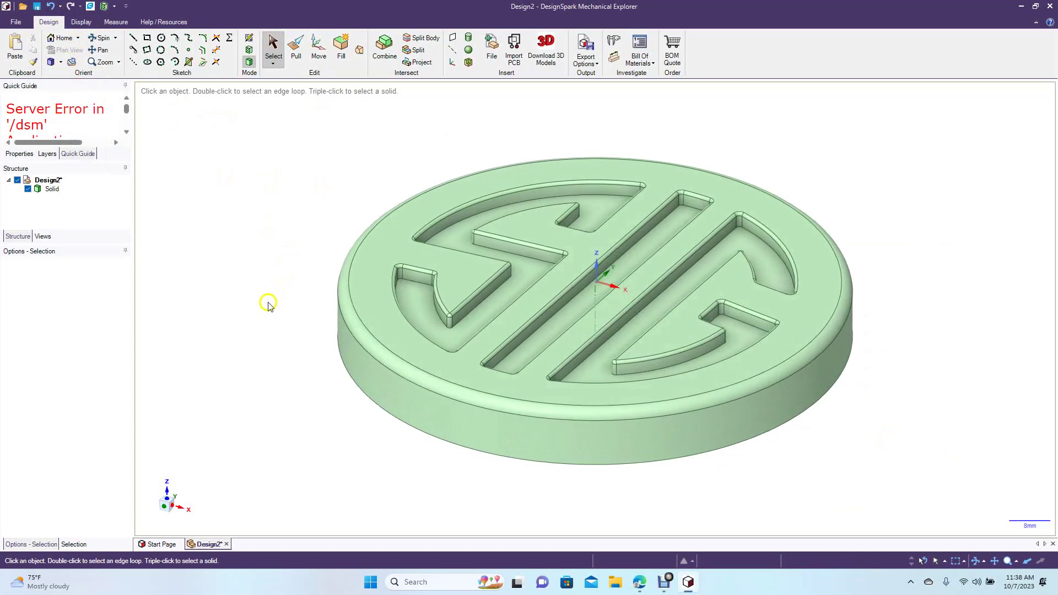
click(409, 281)
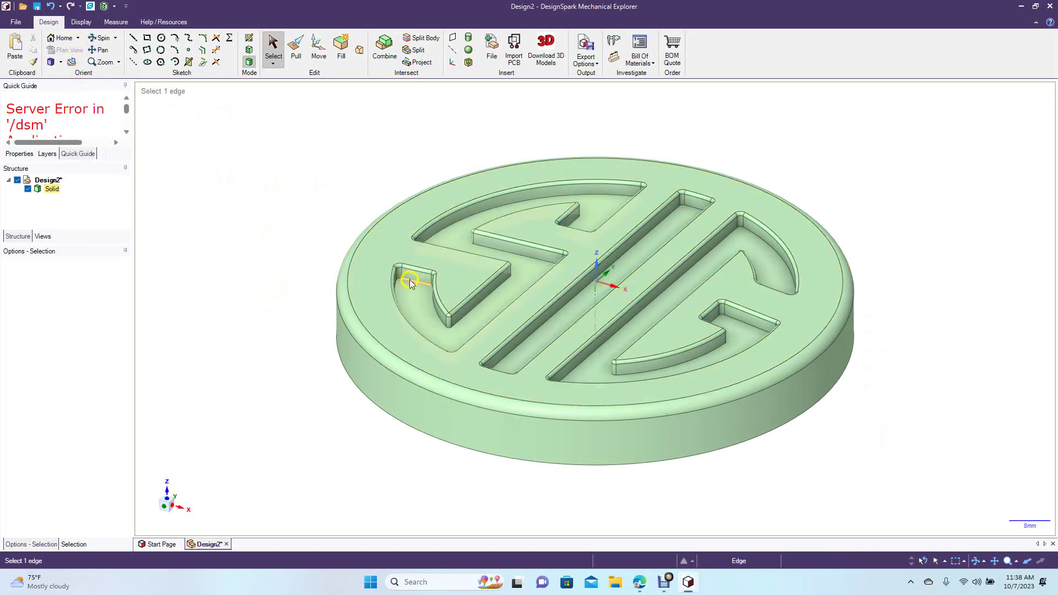
double_click(409, 280)
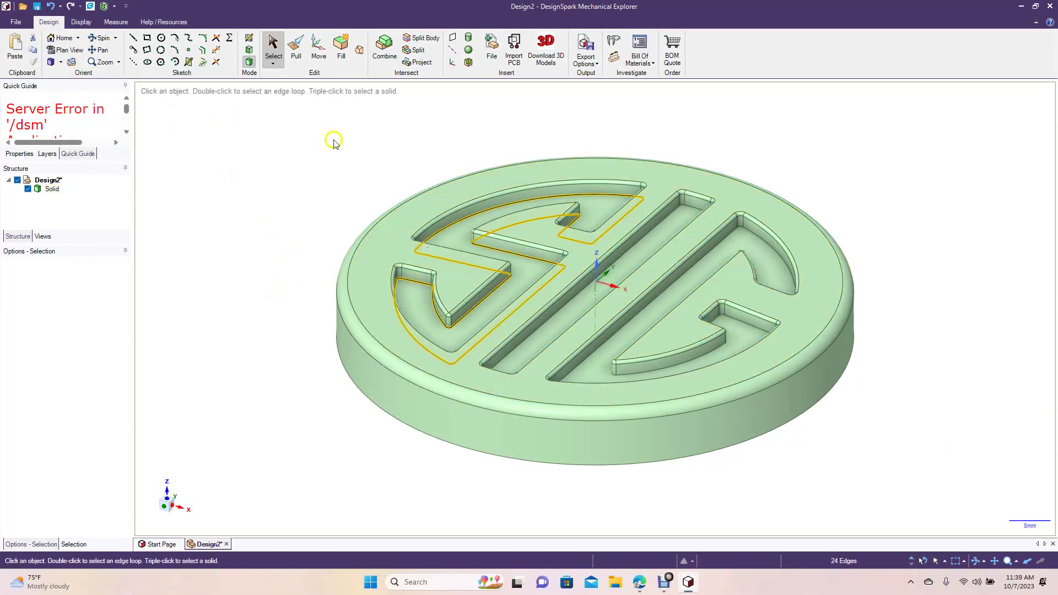
key(p)
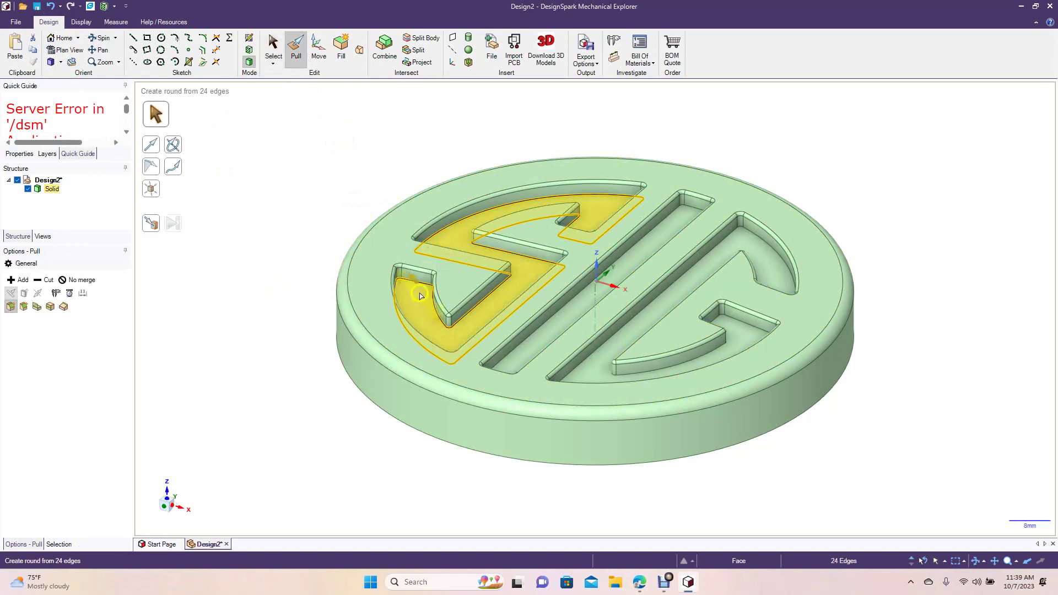
key(space)
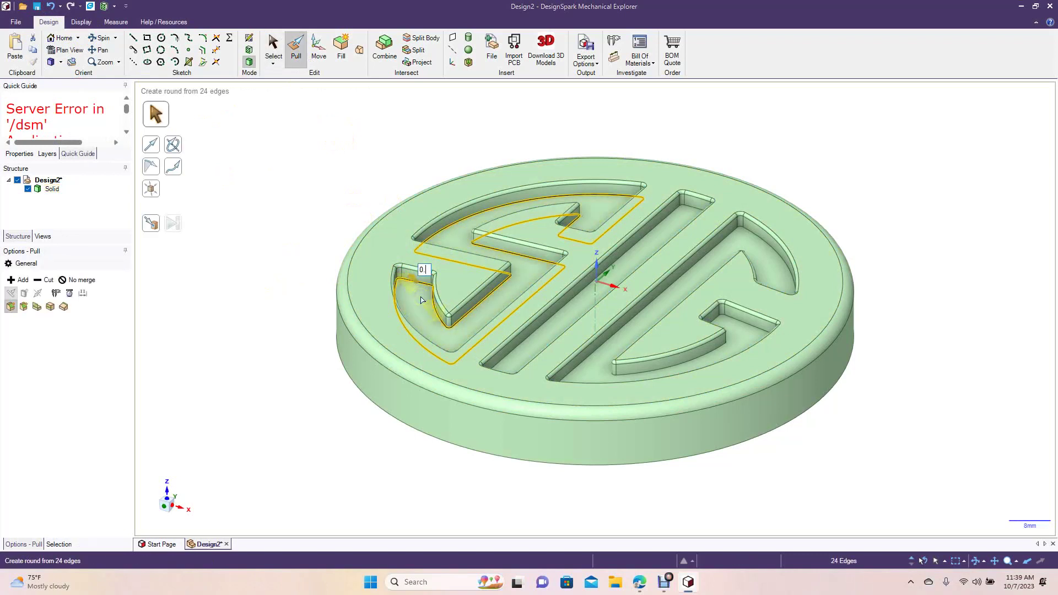
text(.6)
key(Return)
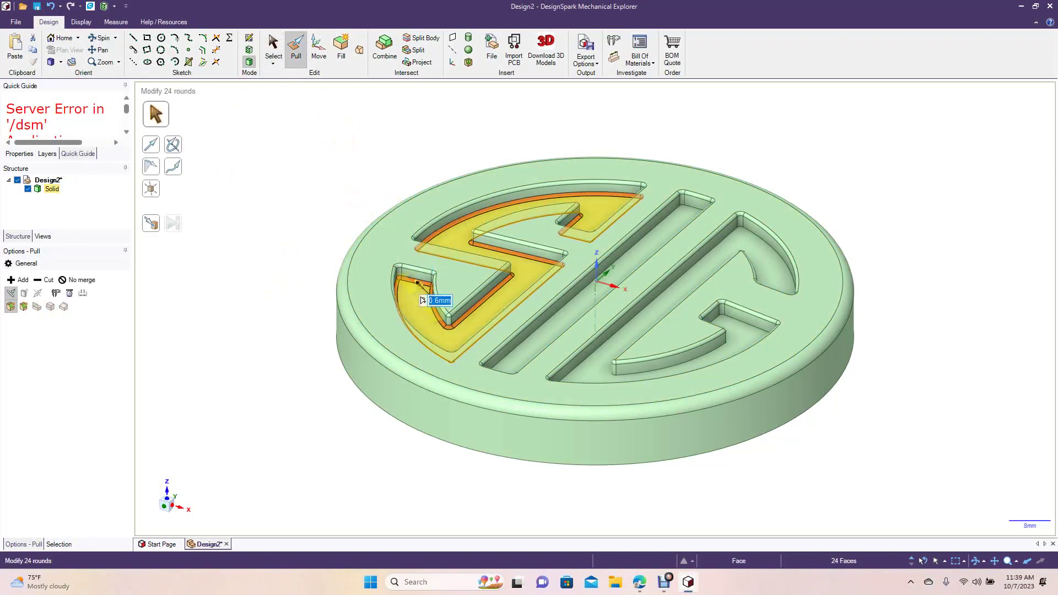
click(294, 264)
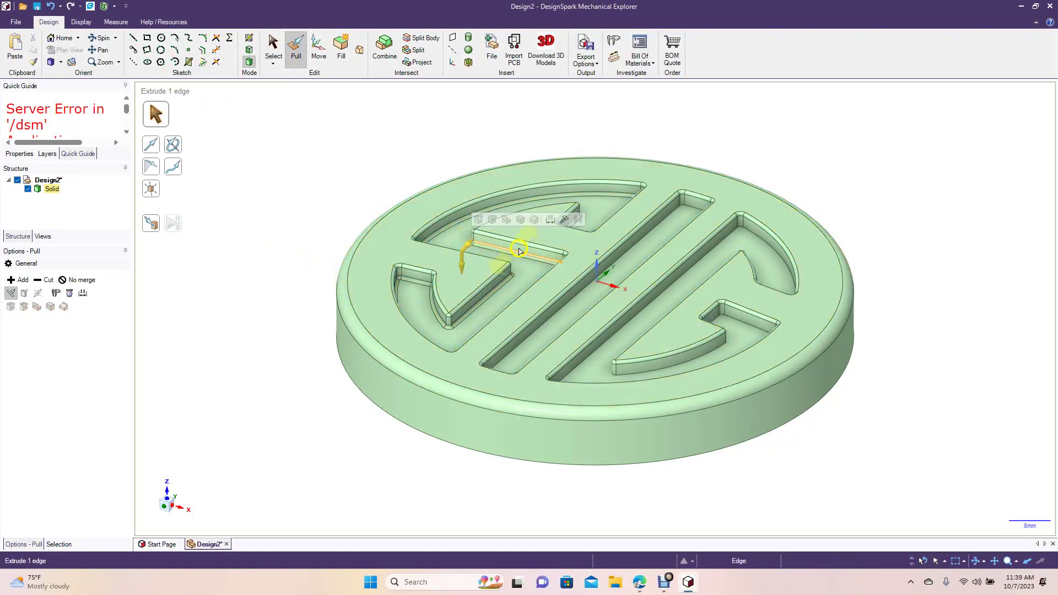
Round the edge loops around the floors of the I and G recesses with a 0.6 mm radius.
double_click(656, 233)
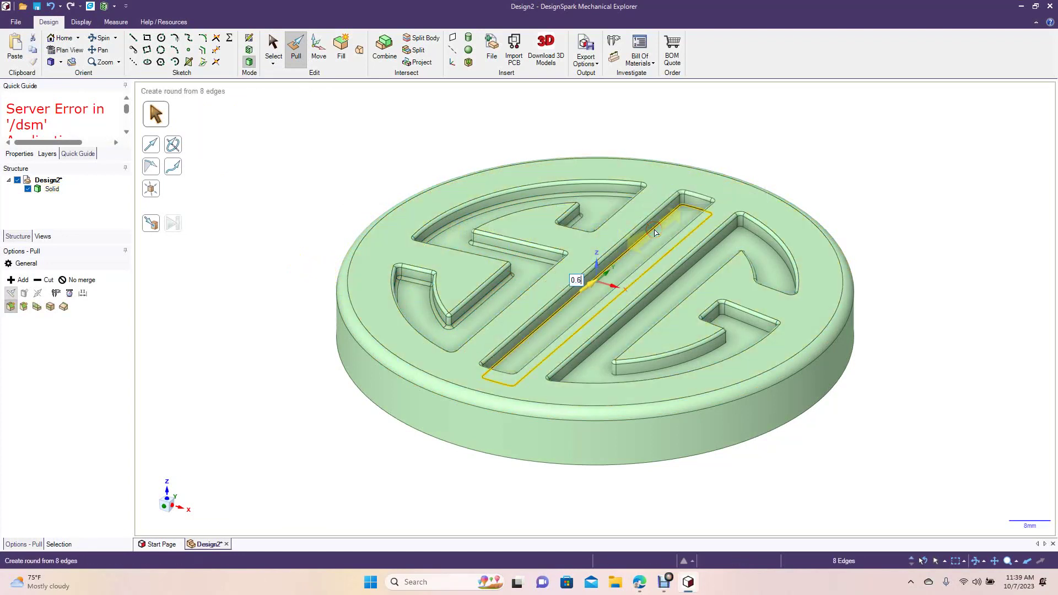
click(379, 123)
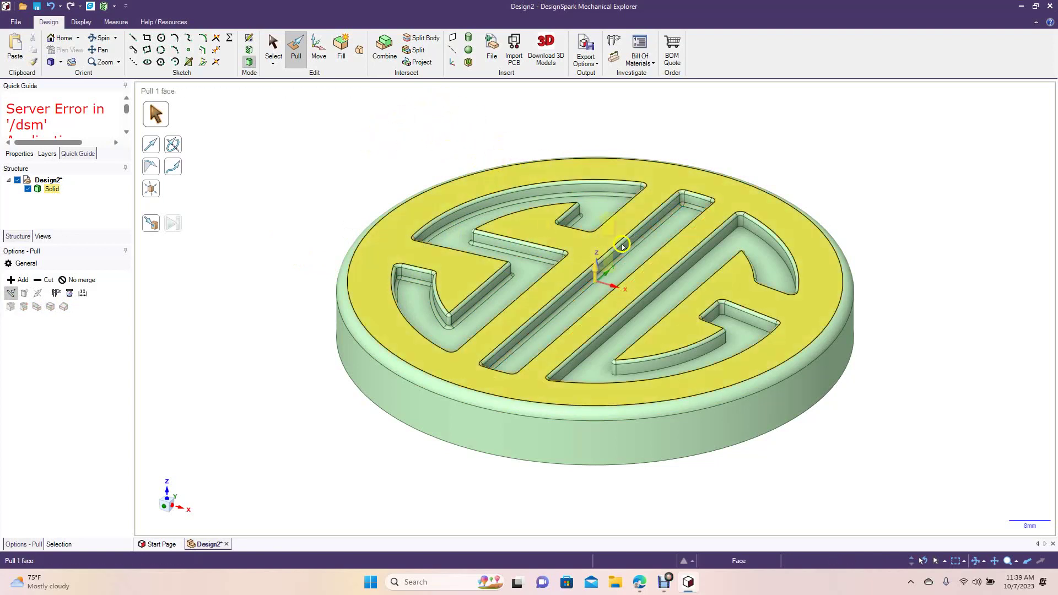
click(716, 245)
double_click(718, 250)
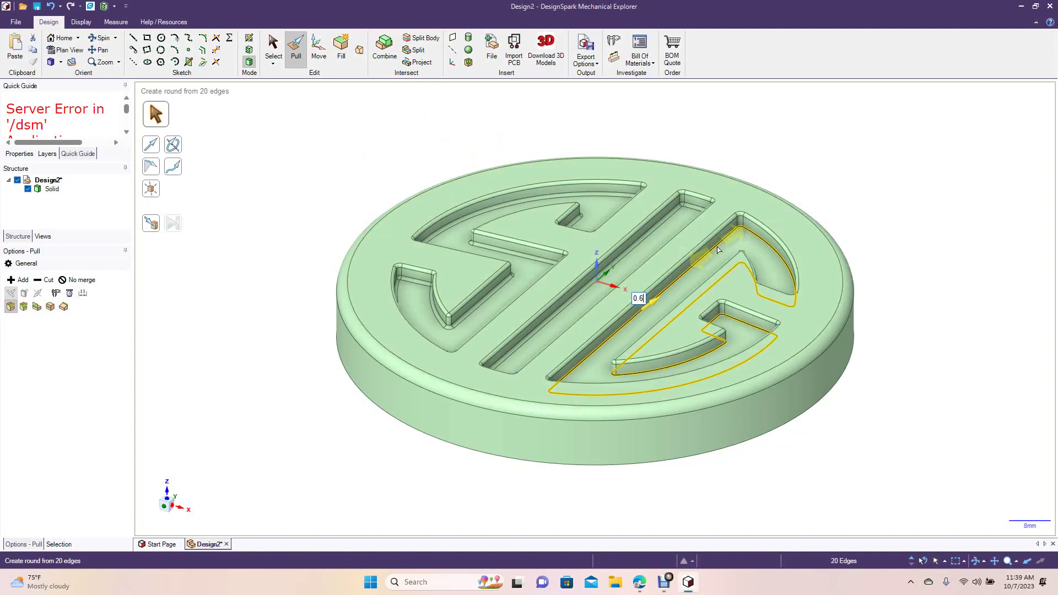
key(Return)
click(338, 172)
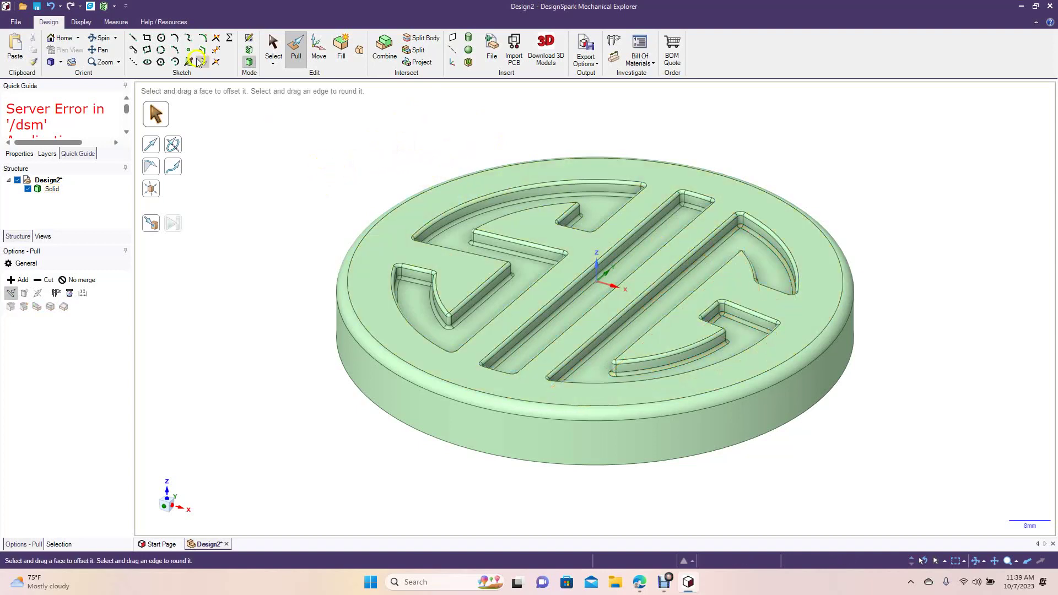
Examine the rounded upper and floor edges of the S, I and G recesses from several angles, ending in the trimetric view.
drag(247, 134, 283, 178)
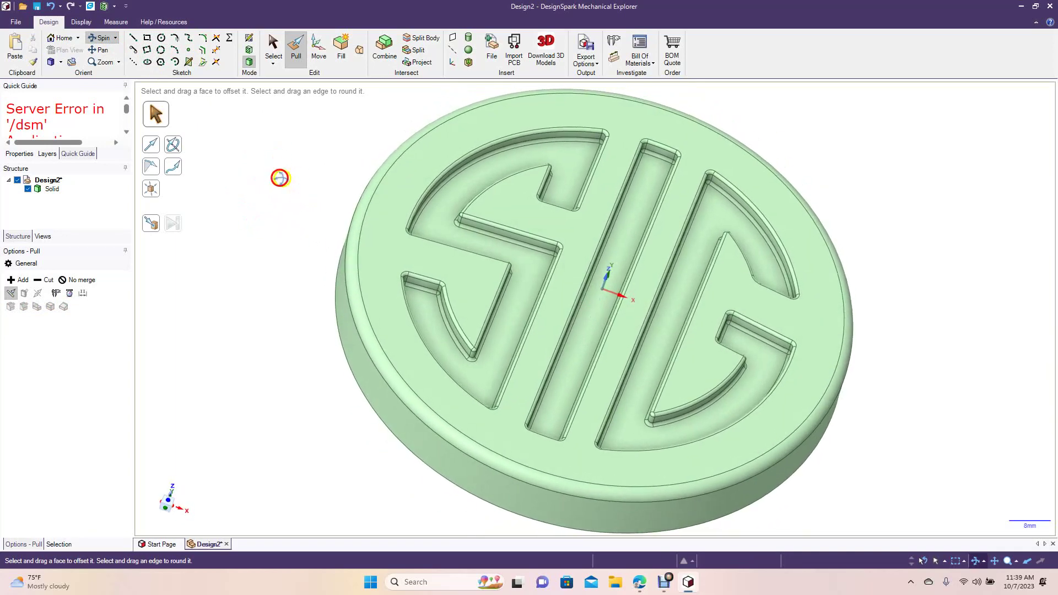
click(615, 323)
click(309, 307)
drag(271, 249, 263, 285)
click(496, 218)
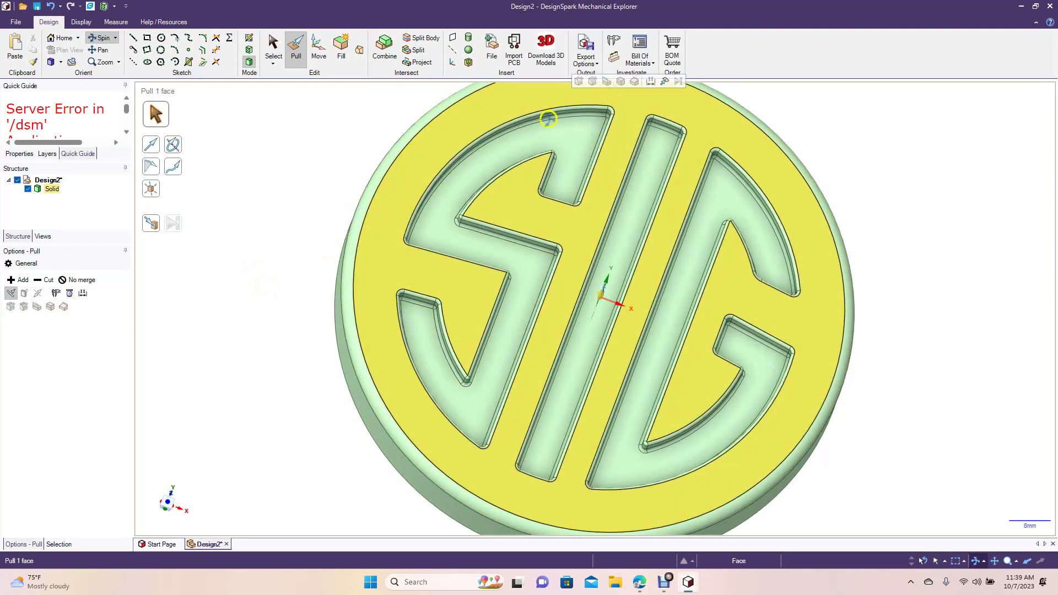
click(611, 280)
click(730, 225)
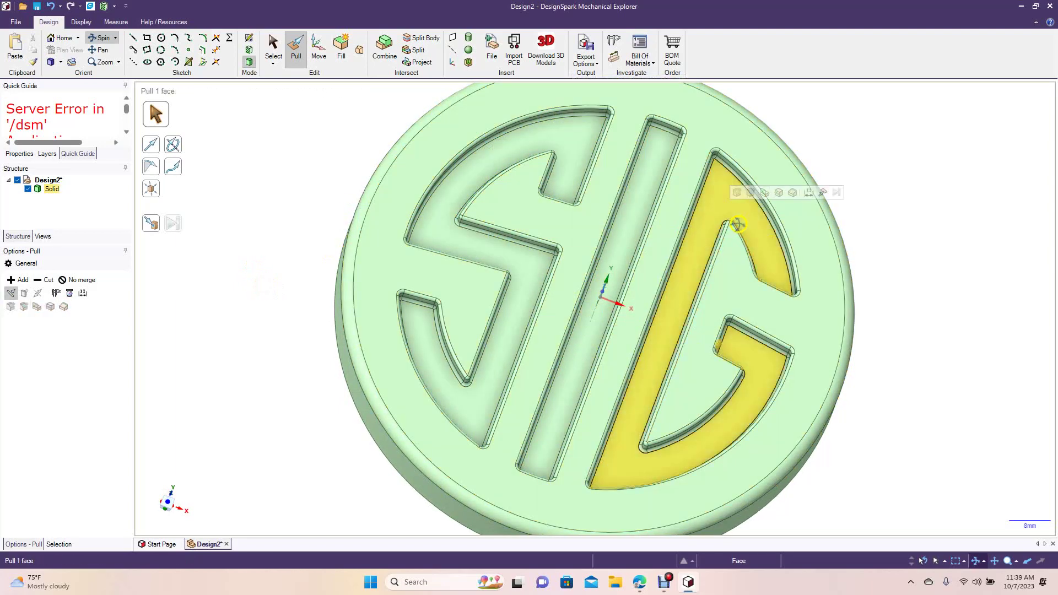
key(Escape)
drag(296, 247, 334, 176)
key(z)
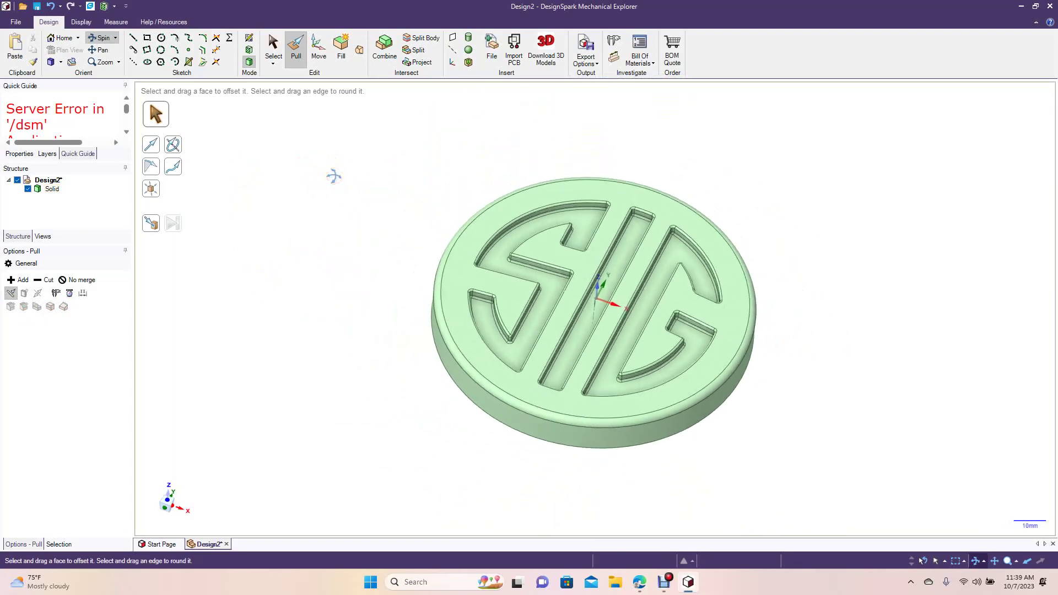
click(62, 63)
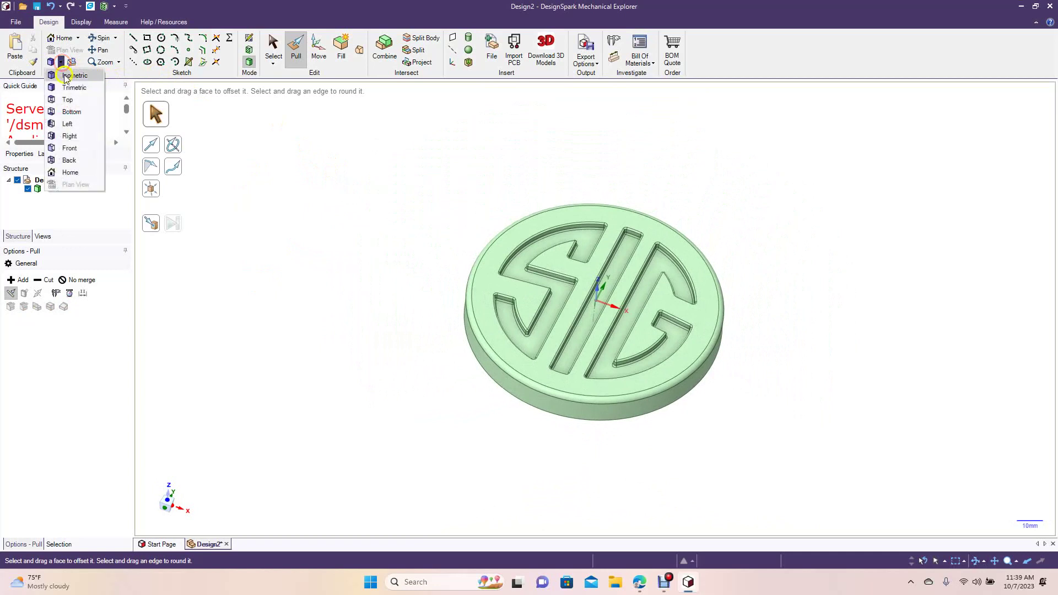
click(72, 87)
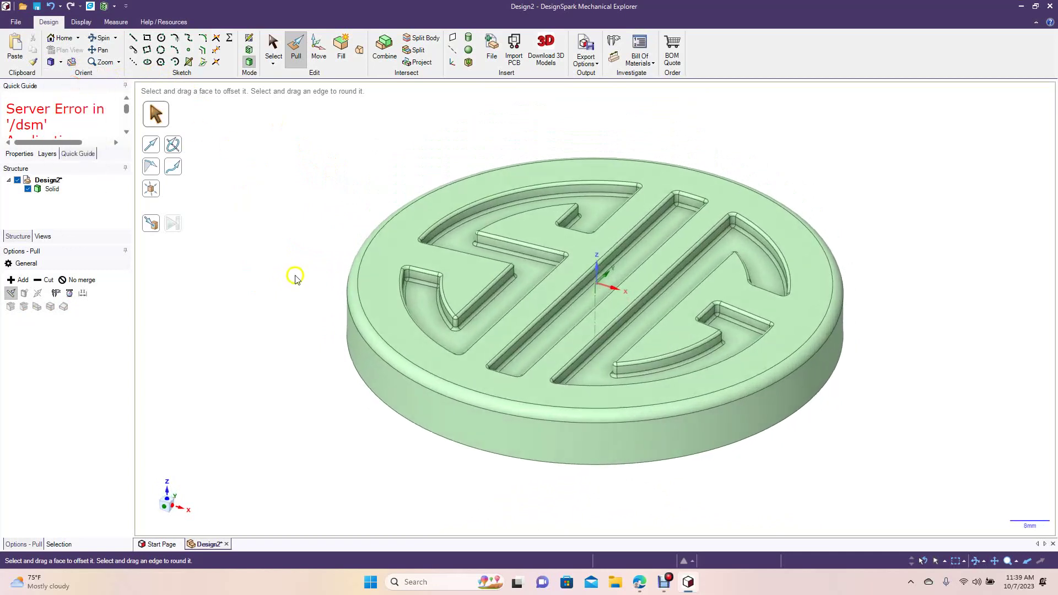